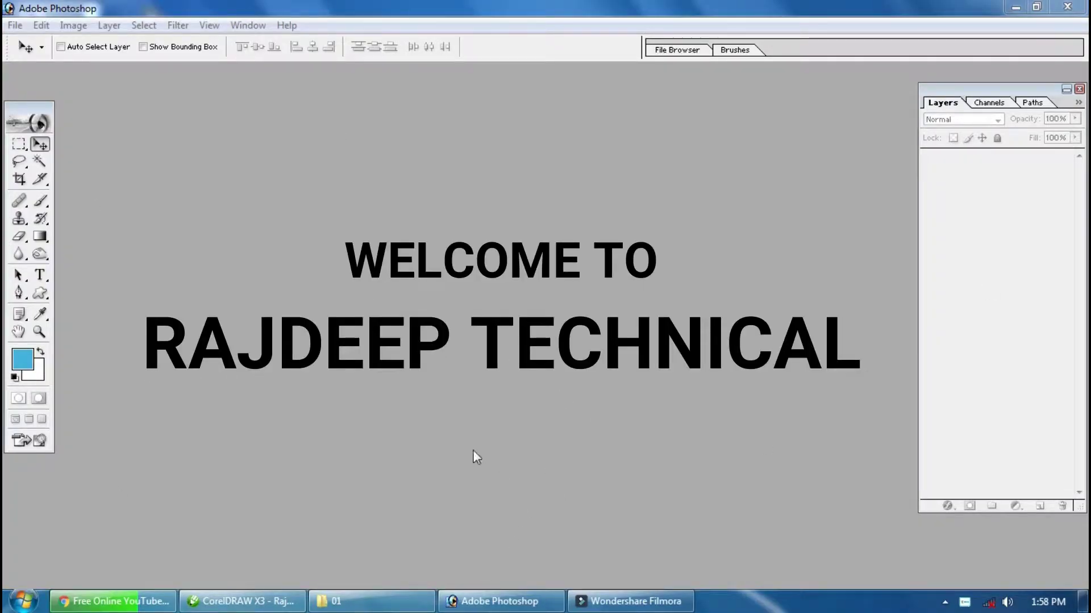
Open the tuxedo boy photo from the Adobe_Photoshop dress folder.
{"action": "left_click", "coordinate": [458, 445]}
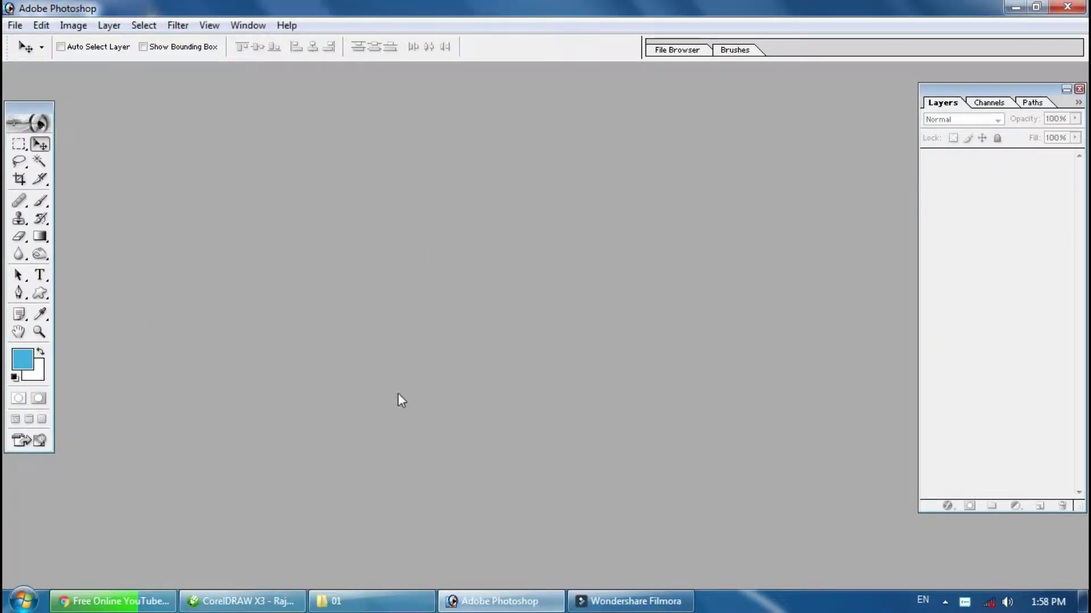
{"action": "left_click", "coordinate": [15, 26]}
{"action": "left_click", "coordinate": [45, 61]}
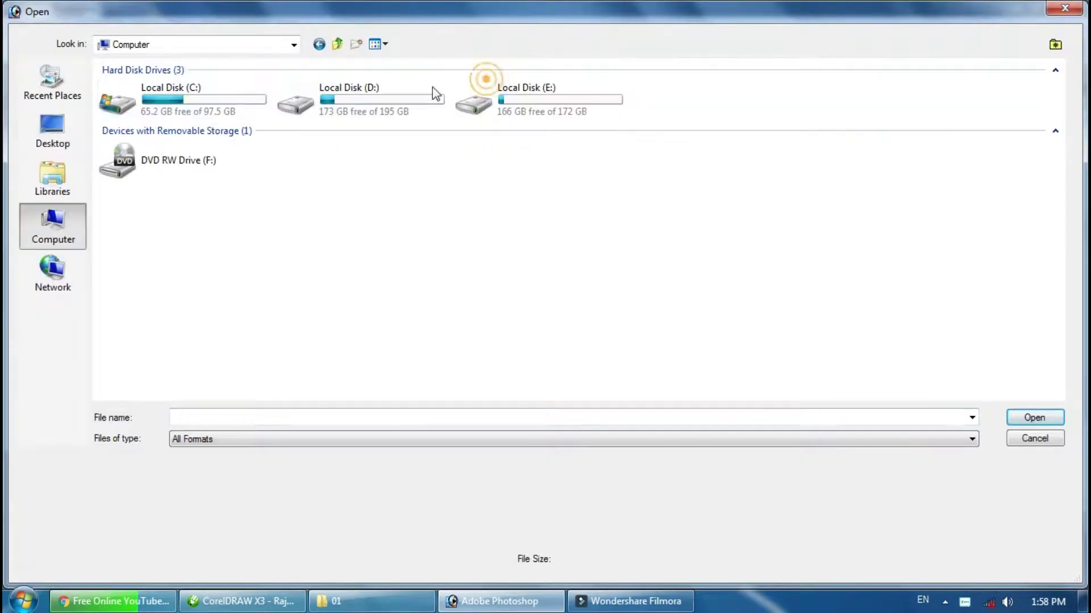
{"action": "double_click", "coordinate": [485, 91]}
{"action": "double_click", "coordinate": [329, 46]}
{"action": "double_click", "coordinate": [279, 102]}
{"action": "double_click", "coordinate": [221, 108]}
{"action": "left_click", "coordinate": [554, 335]}
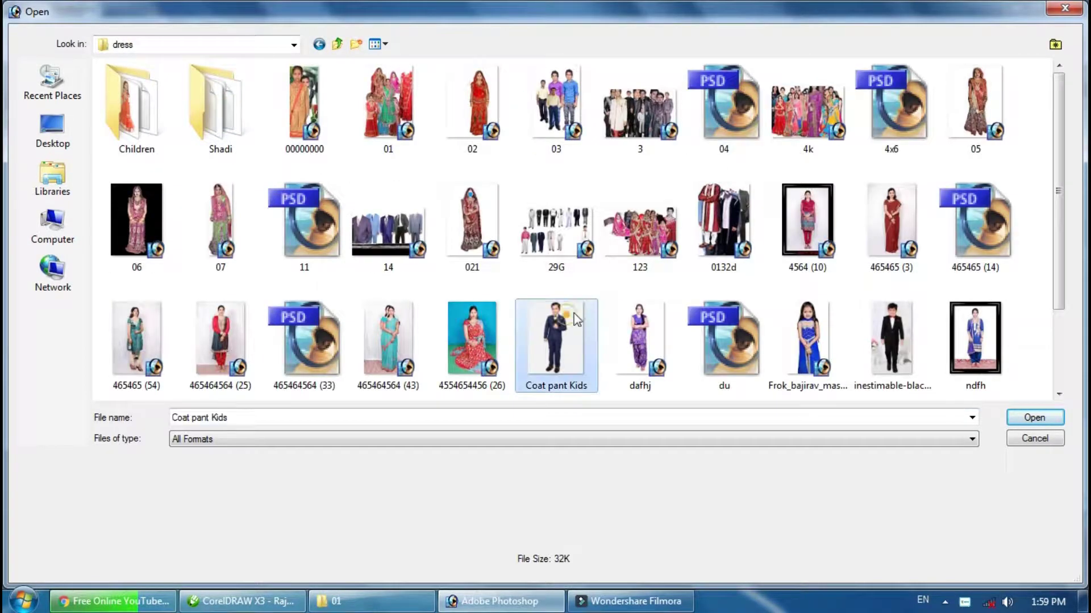
{"action": "left_click", "coordinate": [945, 332]}
{"action": "double_click", "coordinate": [945, 332]}
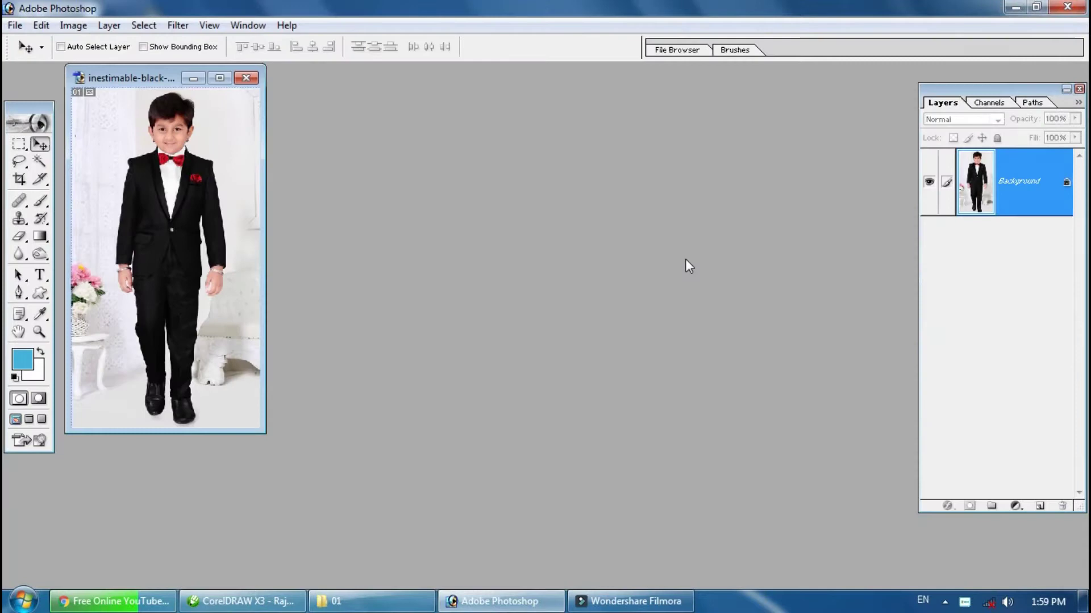
Maximize the document window and zoom in close on the boy's face.
{"action": "left_click", "coordinate": [219, 77]}
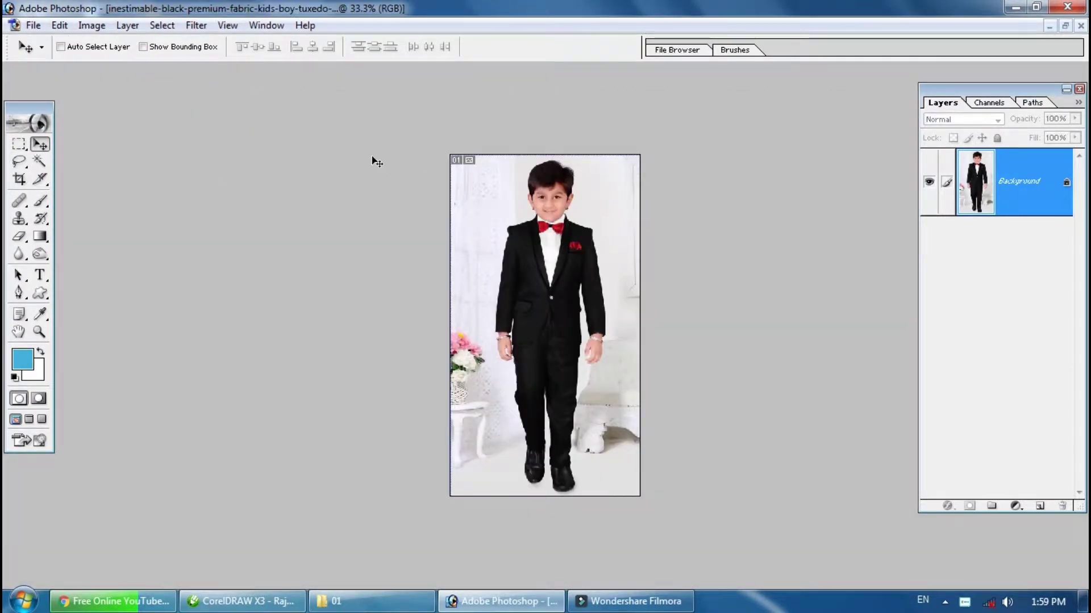
{"action": "key", "text": "ctrl+plus"}
{"action": "left_click_drag", "start_coordinate": [444, 182], "coordinate": [414, 239]}
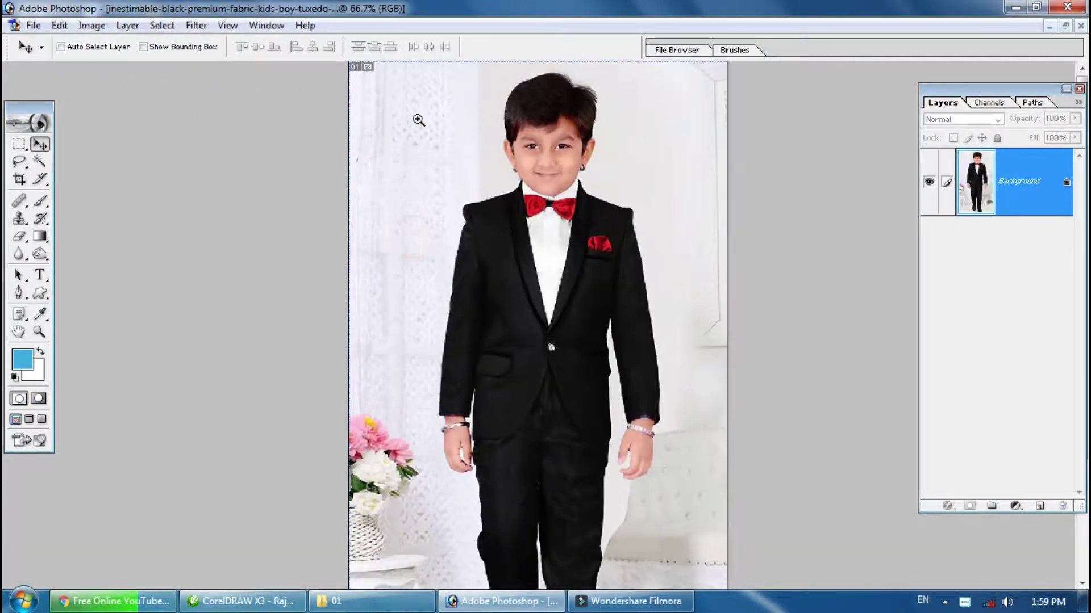
{"action": "left_click_drag", "start_coordinate": [418, 119], "coordinate": [650, 254]}
{"action": "left_click", "coordinate": [511, 244], "text": "alt"}
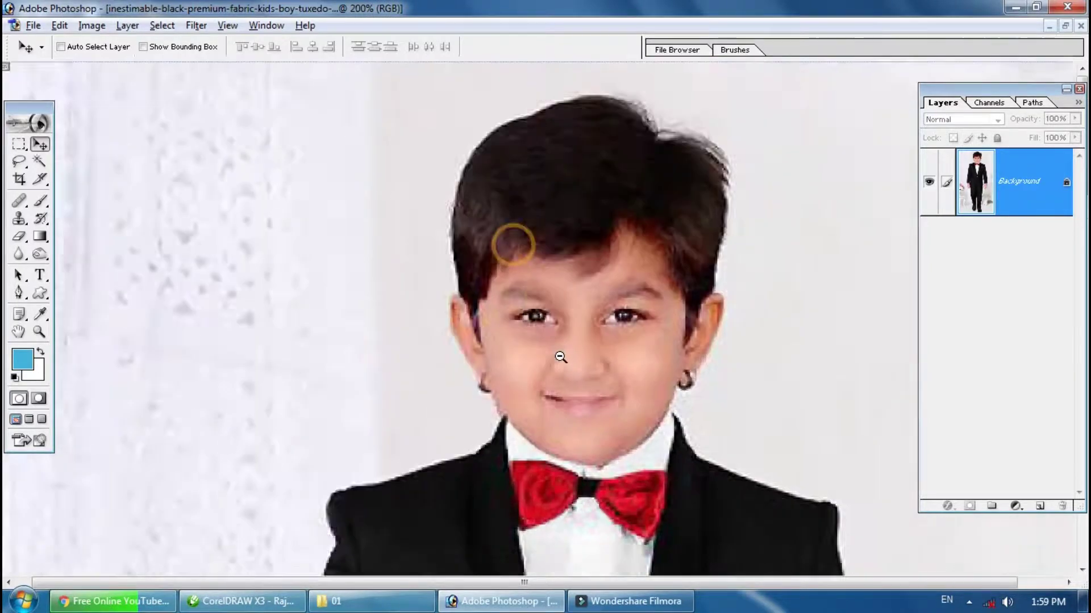
{"action": "left_click", "coordinate": [564, 356], "text": "alt"}
{"action": "left_click_drag", "start_coordinate": [471, 103], "coordinate": [547, 147]}
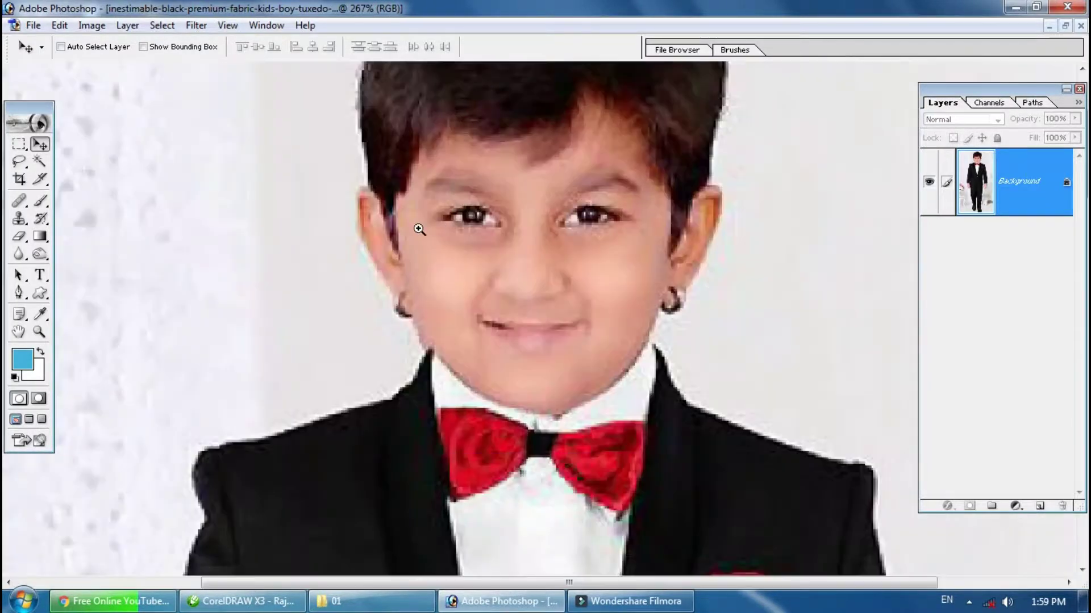
{"action": "left_click", "coordinate": [505, 287]}
Trace the boy's outline with the Pen tool, panning around the figure at high zoom.
{"action": "key", "text": "p"}
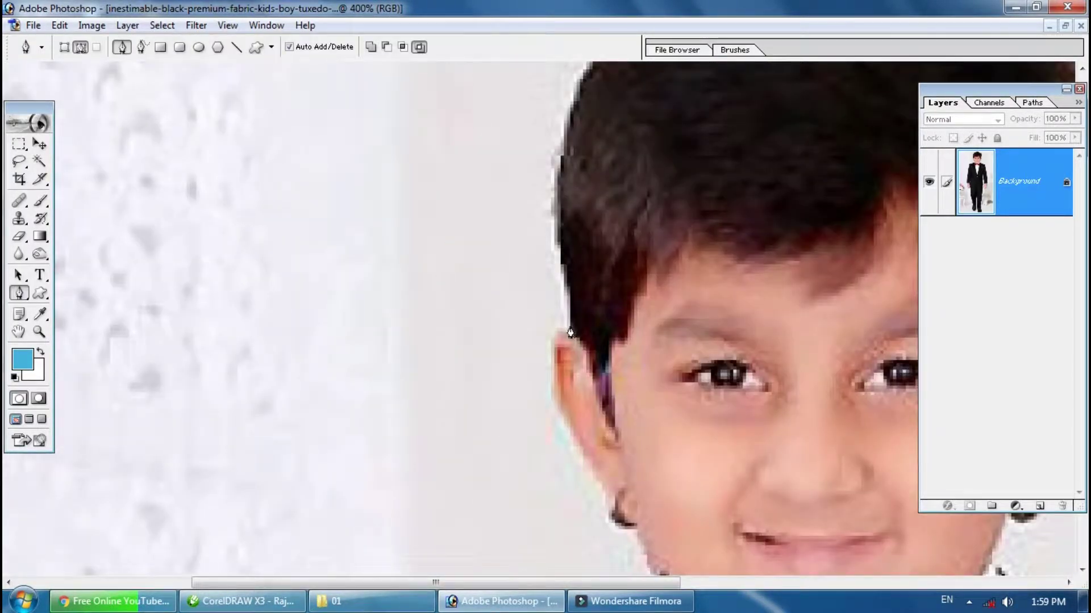
{"action": "scroll", "coordinate": [570, 332], "scroll_direction": "up", "scroll_amount": 3}
{"action": "scroll", "coordinate": [560, 292], "scroll_direction": "right", "scroll_amount": 3}
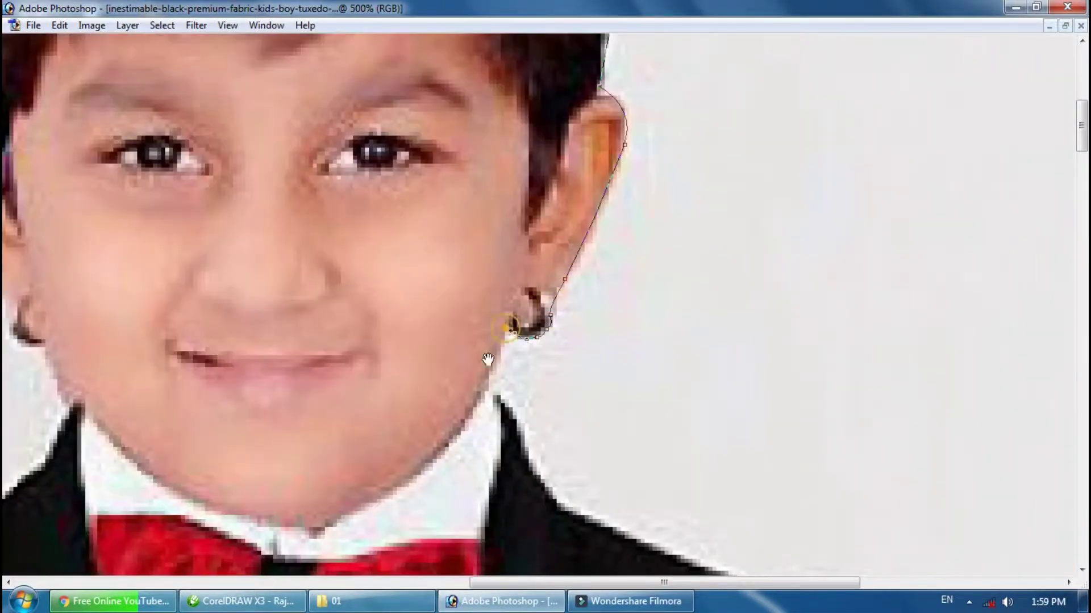
{"action": "scroll", "coordinate": [488, 359], "scroll_direction": "down", "scroll_amount": 5}
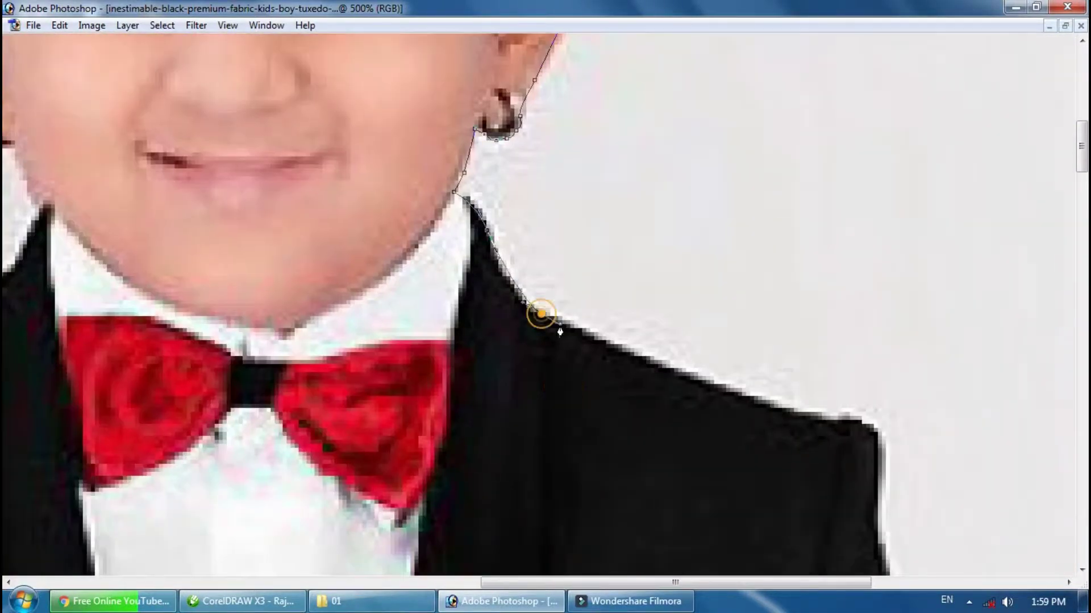
{"action": "scroll", "coordinate": [511, 360], "scroll_direction": "down", "scroll_amount": 5}
{"action": "scroll", "coordinate": [568, 363], "scroll_direction": "down", "scroll_amount": 5}
{"action": "scroll", "coordinate": [607, 364], "scroll_direction": "right", "scroll_amount": 3}
{"action": "scroll", "coordinate": [607, 364], "scroll_direction": "down", "scroll_amount": 4}
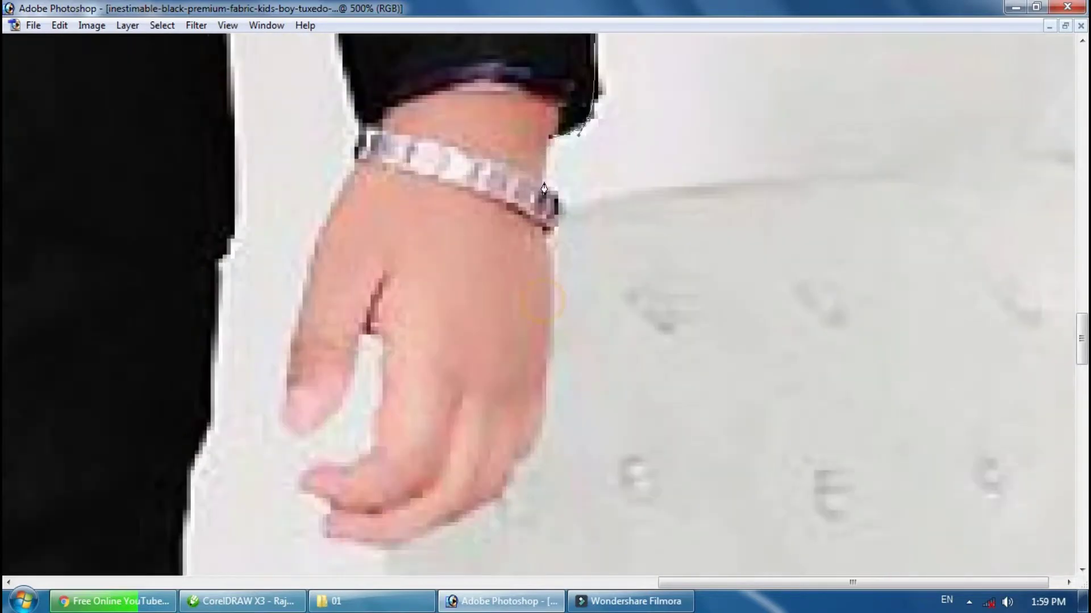
{"action": "scroll", "coordinate": [607, 364], "scroll_direction": "down", "scroll_amount": 3}
{"action": "scroll", "coordinate": [607, 364], "scroll_direction": "down", "scroll_amount": 2}
{"action": "scroll", "coordinate": [443, 155], "scroll_direction": "up", "scroll_amount": 1}
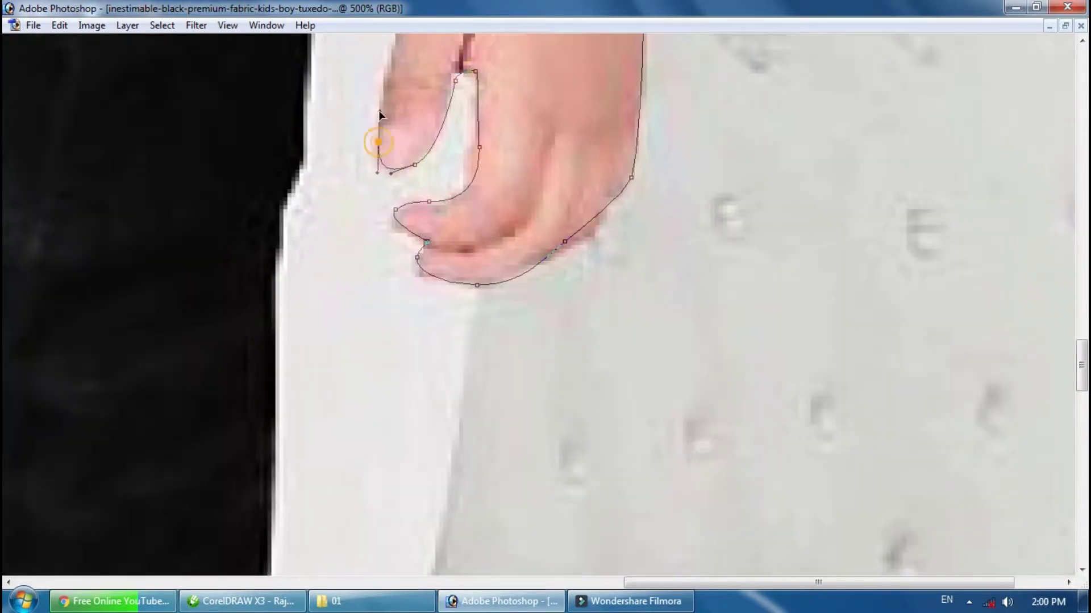
{"action": "scroll", "coordinate": [443, 154], "scroll_direction": "up", "scroll_amount": 5}
{"action": "scroll", "coordinate": [487, 175], "scroll_direction": "up", "scroll_amount": 5}
{"action": "scroll", "coordinate": [449, 368], "scroll_direction": "down", "scroll_amount": 3}
{"action": "scroll", "coordinate": [449, 368], "scroll_direction": "down", "scroll_amount": 5}
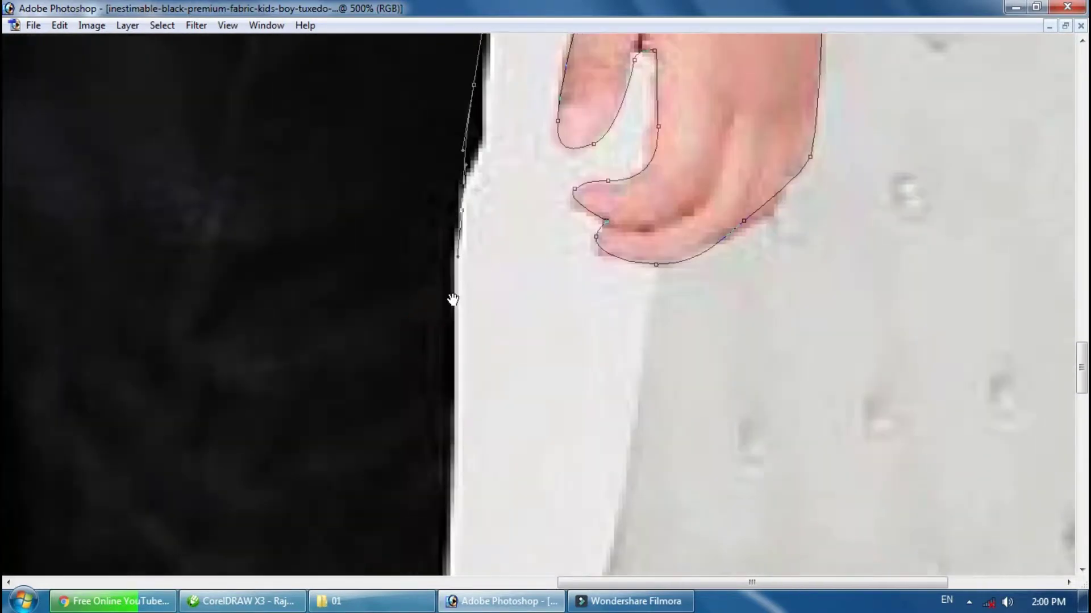
{"action": "scroll", "coordinate": [453, 297], "scroll_direction": "down", "scroll_amount": 5}
{"action": "scroll", "coordinate": [487, 244], "scroll_direction": "down", "scroll_amount": 5}
{"action": "scroll", "coordinate": [511, 349], "scroll_direction": "down", "scroll_amount": 3}
{"action": "scroll", "coordinate": [521, 170], "scroll_direction": "left", "scroll_amount": 2}
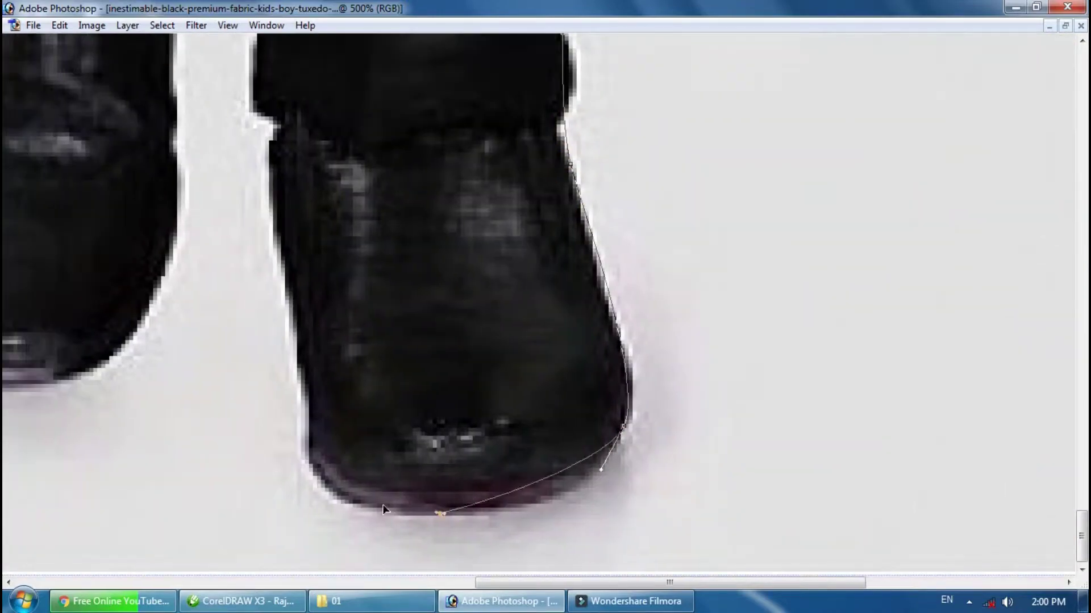
{"action": "scroll", "coordinate": [511, 181], "scroll_direction": "up", "scroll_amount": 3}
{"action": "scroll", "coordinate": [398, 227], "scroll_direction": "up", "scroll_amount": 5}
{"action": "scroll", "coordinate": [318, 244], "scroll_direction": "up", "scroll_amount": 3}
{"action": "scroll", "coordinate": [310, 244], "scroll_direction": "left", "scroll_amount": 3}
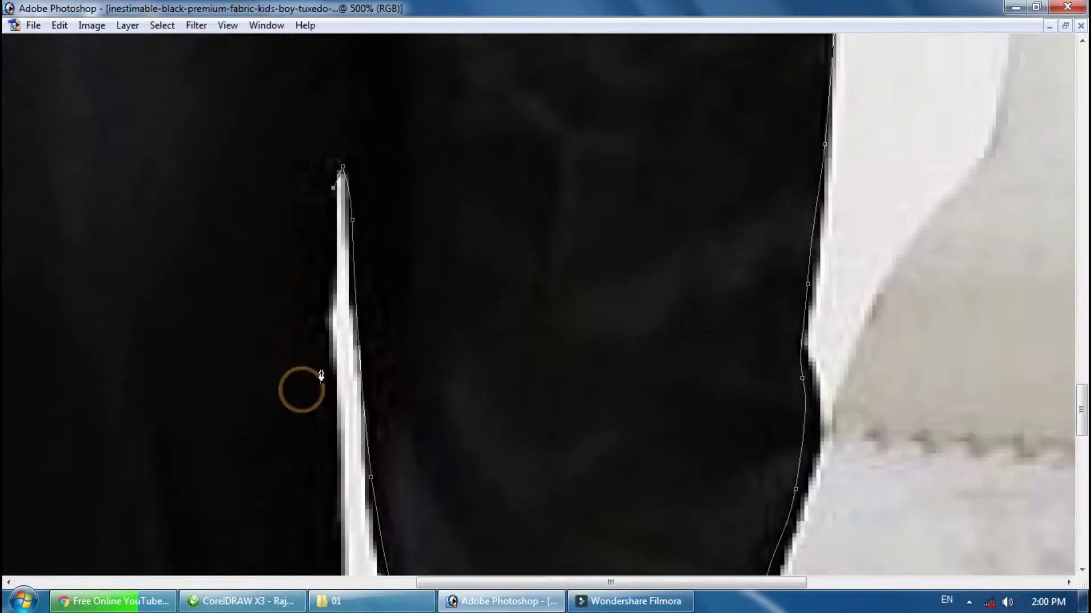
{"action": "scroll", "coordinate": [300, 385], "scroll_direction": "down", "scroll_amount": 5}
{"action": "scroll", "coordinate": [365, 446], "scroll_direction": "down", "scroll_amount": 5}
{"action": "scroll", "coordinate": [349, 371], "scroll_direction": "up", "scroll_amount": 5}
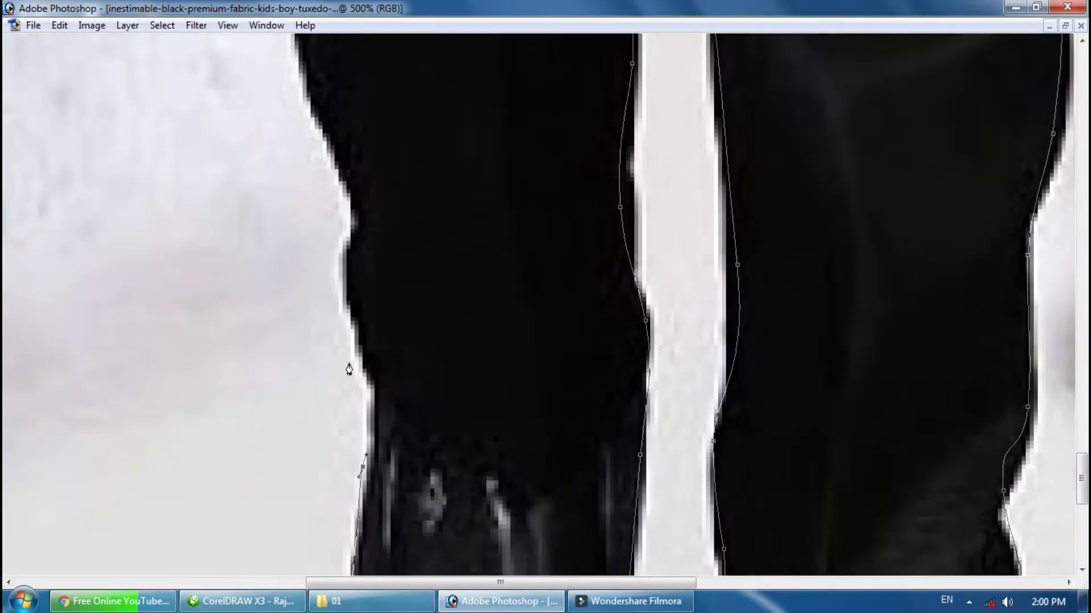
{"action": "scroll", "coordinate": [341, 365], "scroll_direction": "up", "scroll_amount": 3}
{"action": "scroll", "coordinate": [406, 390], "scroll_direction": "left", "scroll_amount": 3}
{"action": "scroll", "coordinate": [426, 468], "scroll_direction": "up", "scroll_amount": 3}
Complete the path past the other hand, shoulder and ear, then zoom out.
{"action": "left_click_drag", "start_coordinate": [426, 469], "coordinate": [482, 466]}
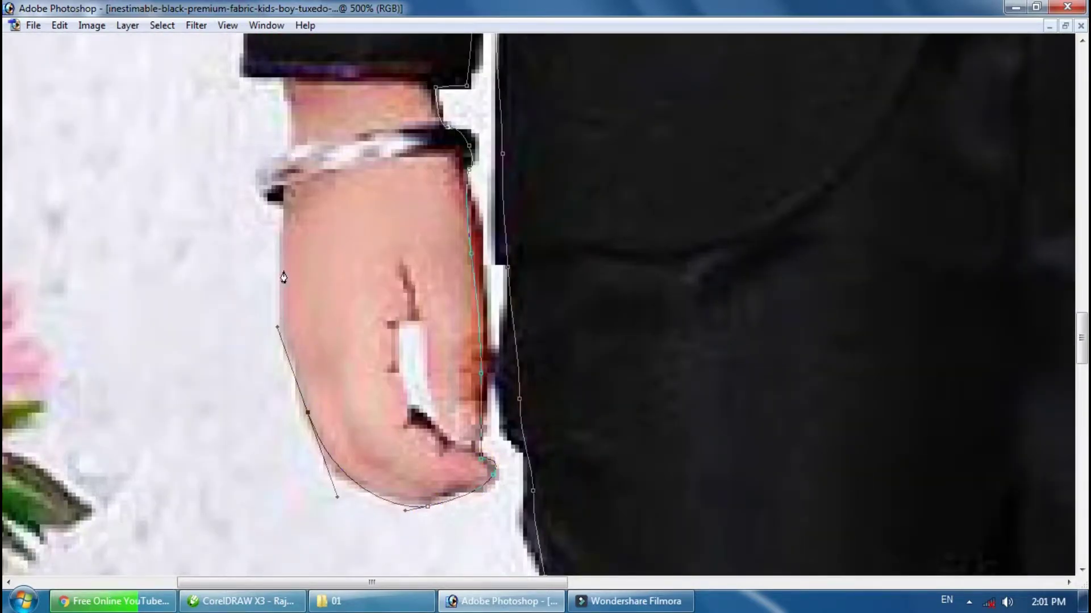
{"action": "scroll", "coordinate": [318, 341], "scroll_direction": "up", "scroll_amount": 5}
{"action": "scroll", "coordinate": [352, 409], "scroll_direction": "up", "scroll_amount": 5}
{"action": "scroll", "coordinate": [365, 441], "scroll_direction": "up", "scroll_amount": 5}
{"action": "left_click_drag", "start_coordinate": [416, 465], "coordinate": [428, 406]}
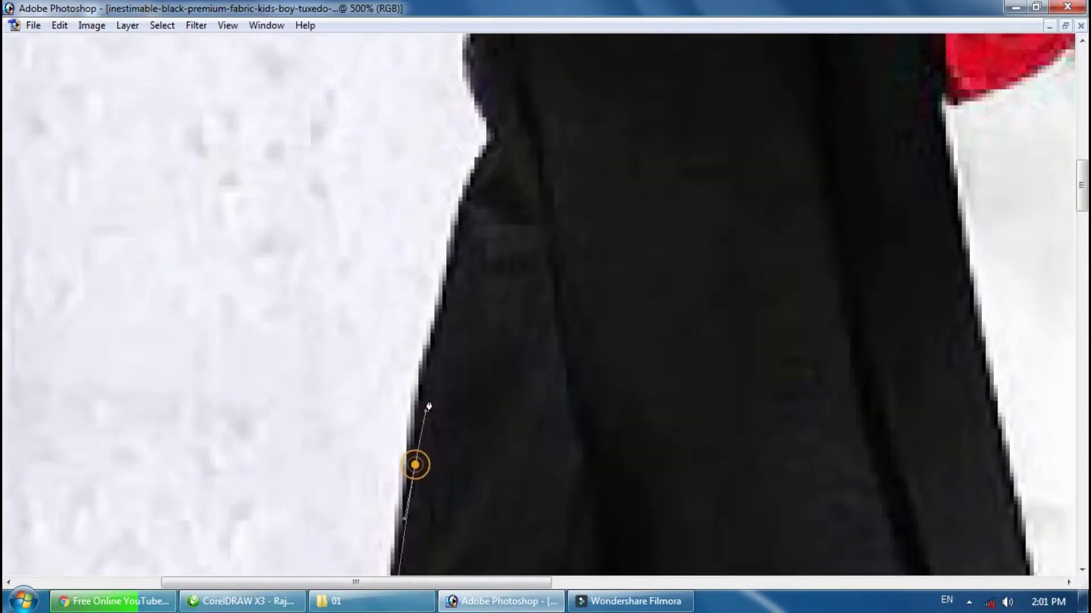
{"action": "scroll", "coordinate": [428, 407], "scroll_direction": "up", "scroll_amount": 5}
{"action": "left_click", "coordinate": [451, 297]}
{"action": "scroll", "coordinate": [450, 297], "scroll_direction": "up", "scroll_amount": 5}
{"action": "scroll", "coordinate": [511, 365], "scroll_direction": "up", "scroll_amount": 3}
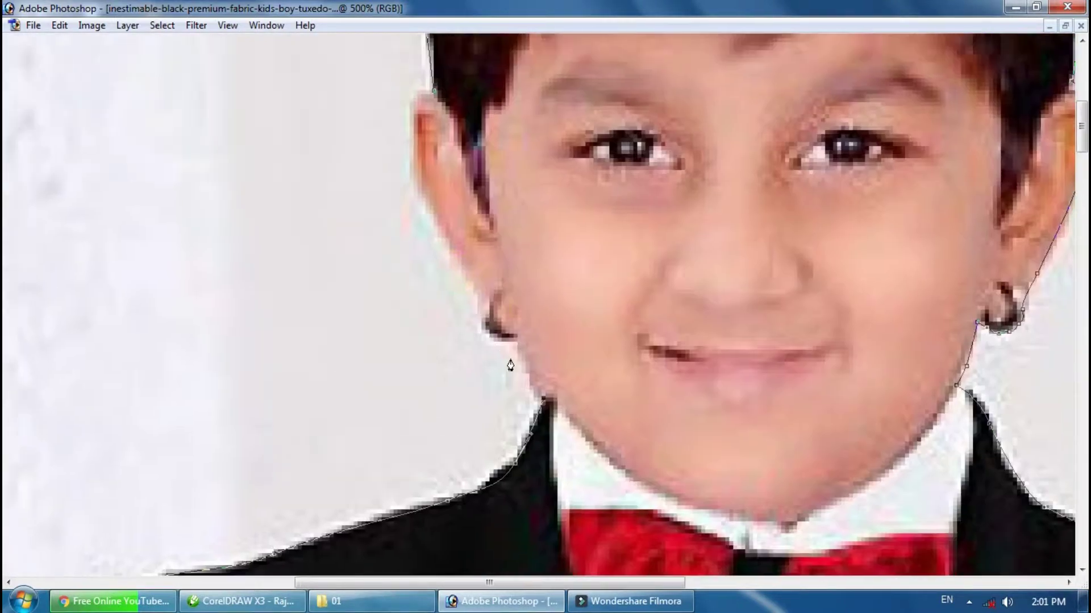
{"action": "left_click", "coordinate": [511, 366]}
{"action": "scroll", "coordinate": [477, 370], "scroll_direction": "up", "scroll_amount": 3}
{"action": "scroll", "coordinate": [465, 341], "scroll_direction": "up", "scroll_amount": 3}
{"action": "left_click_drag", "start_coordinate": [459, 349], "coordinate": [450, 322]}
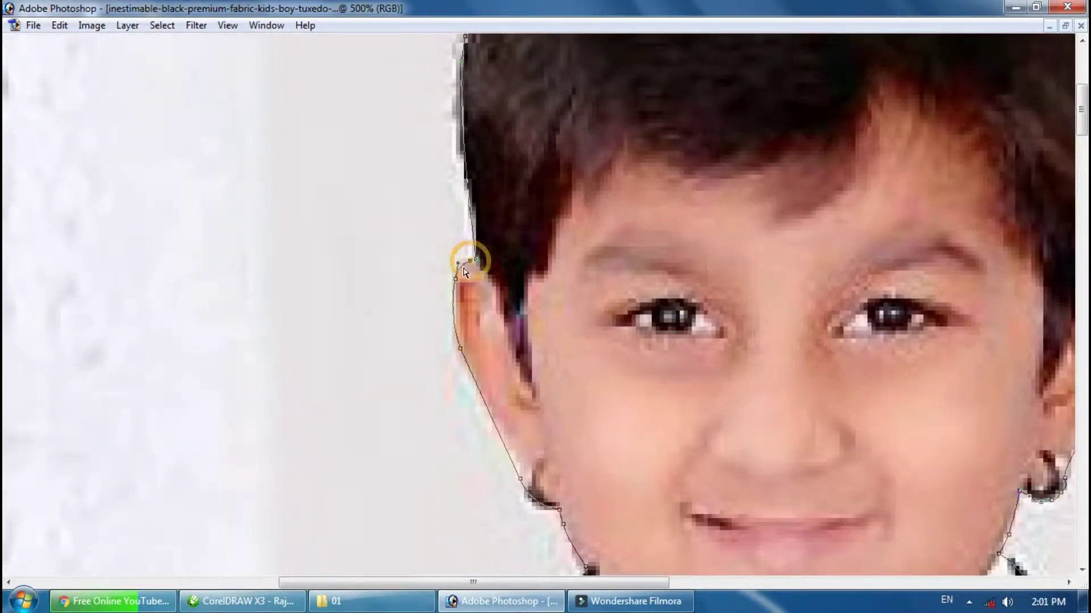
{"action": "key", "text": "ctrl+minus"}
Feather the boy's selection by 2 pixels and copy it.
{"action": "key", "text": "ctrl+minus"}
{"action": "key", "text": "ctrl+minus"}
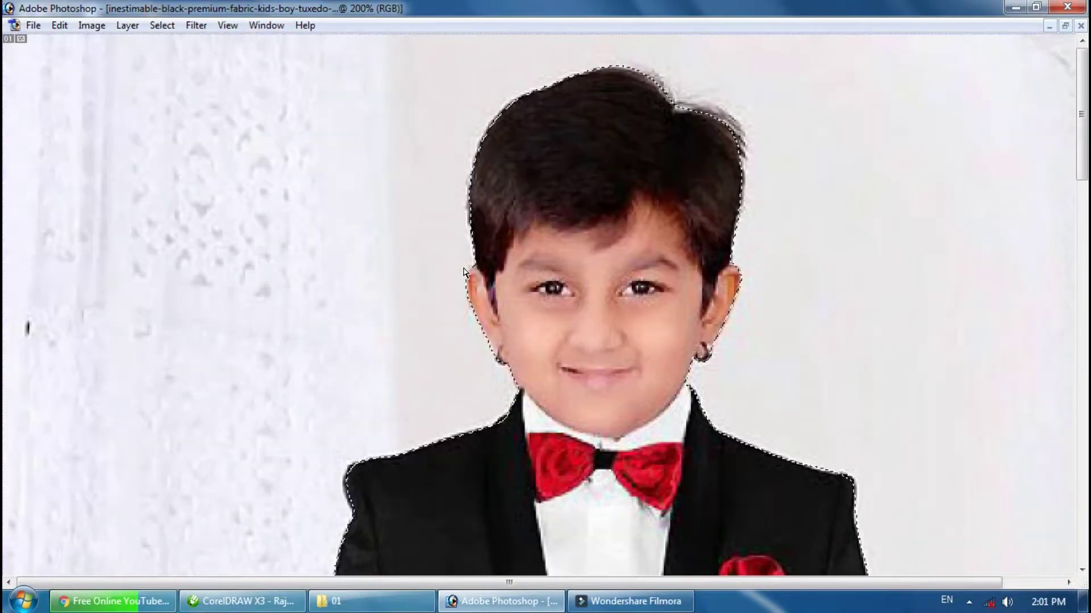
{"action": "key", "text": "ctrl+minus"}
{"action": "key", "text": "ctrl+minus"}
{"action": "key", "text": "ctrl+minus"}
{"action": "key", "text": "ctrl+alt+d"}
{"action": "type", "text": "2"}
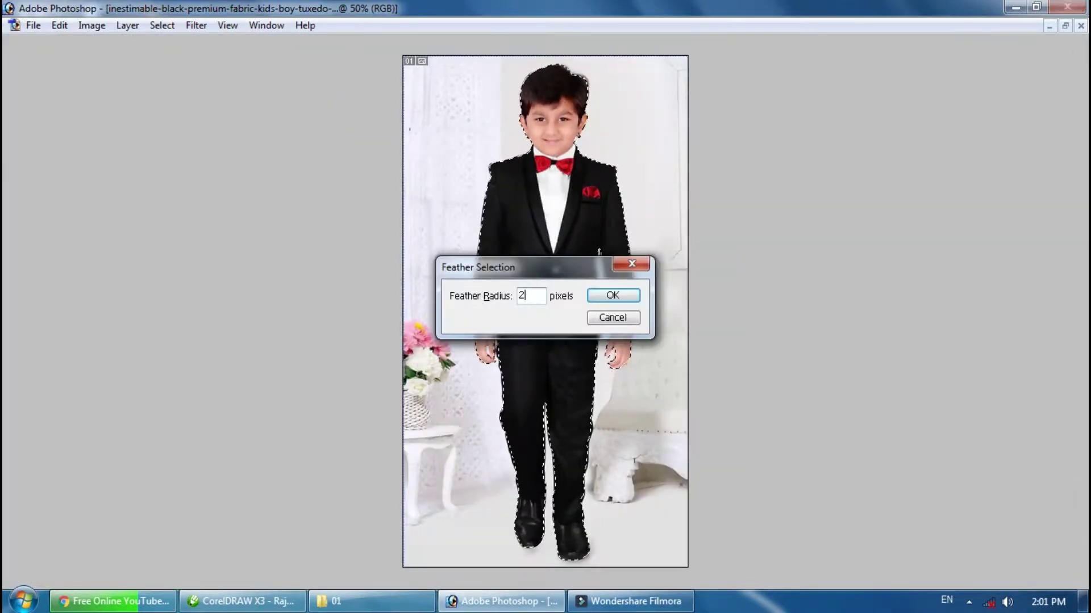
{"action": "key", "text": "Return"}
{"action": "key", "text": "ctrl+c"}
Create a new white document and resize it to 423×1255 pixels.
{"action": "key", "text": "ctrl+n"}
{"action": "key", "text": "Return"}
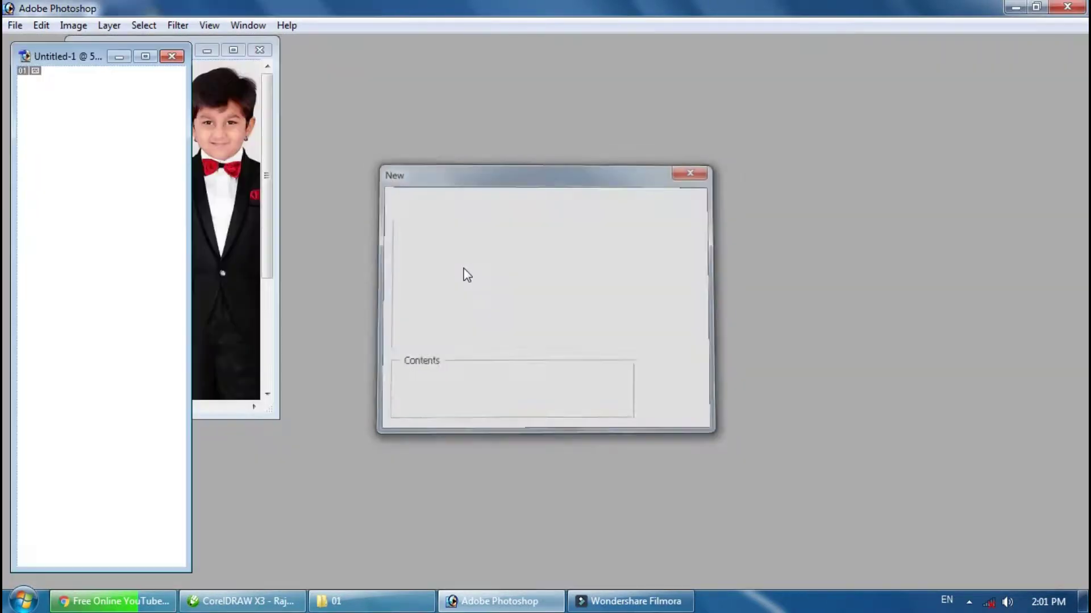
{"action": "key", "text": "f"}
{"action": "key", "text": "ctrl+alt+i"}
{"action": "key", "text": "Escape"}
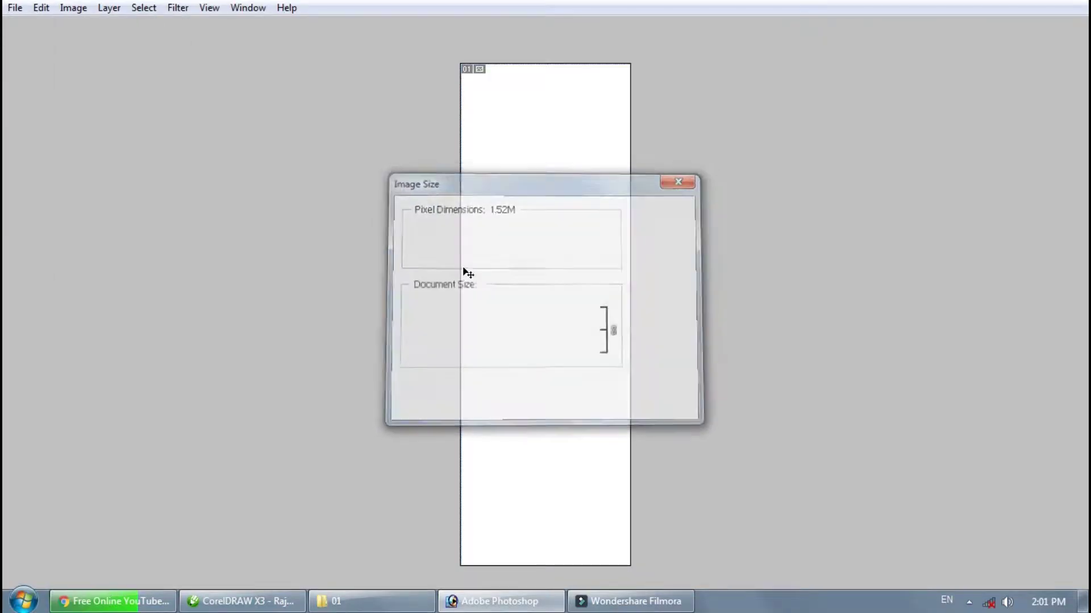
{"action": "key", "text": "ctrl+alt+i"}
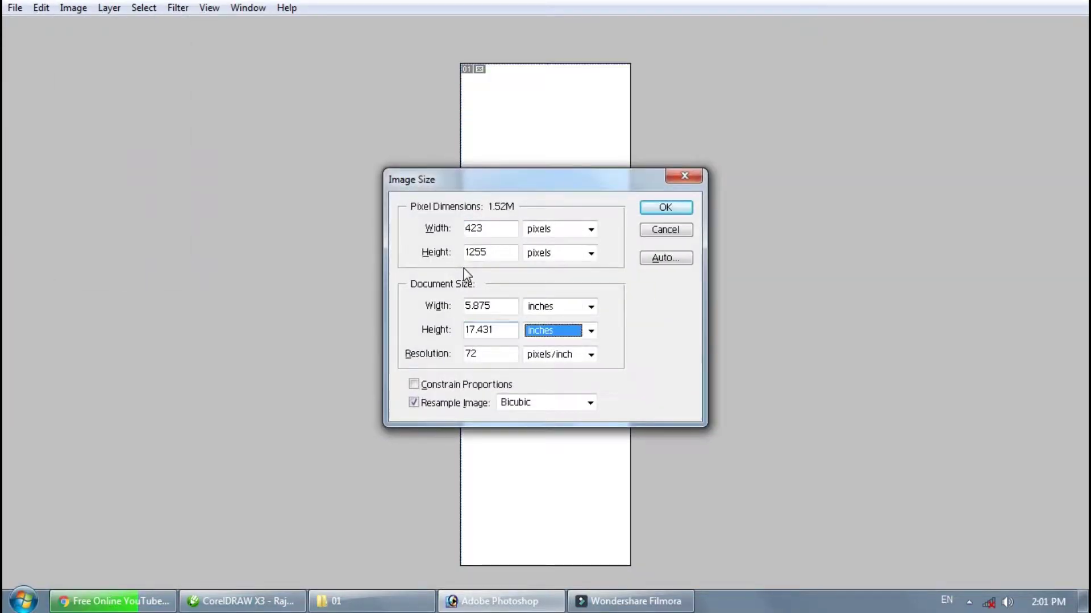
{"action": "key", "text": "Return"}
{"action": "key", "text": "ctrl+minus"}
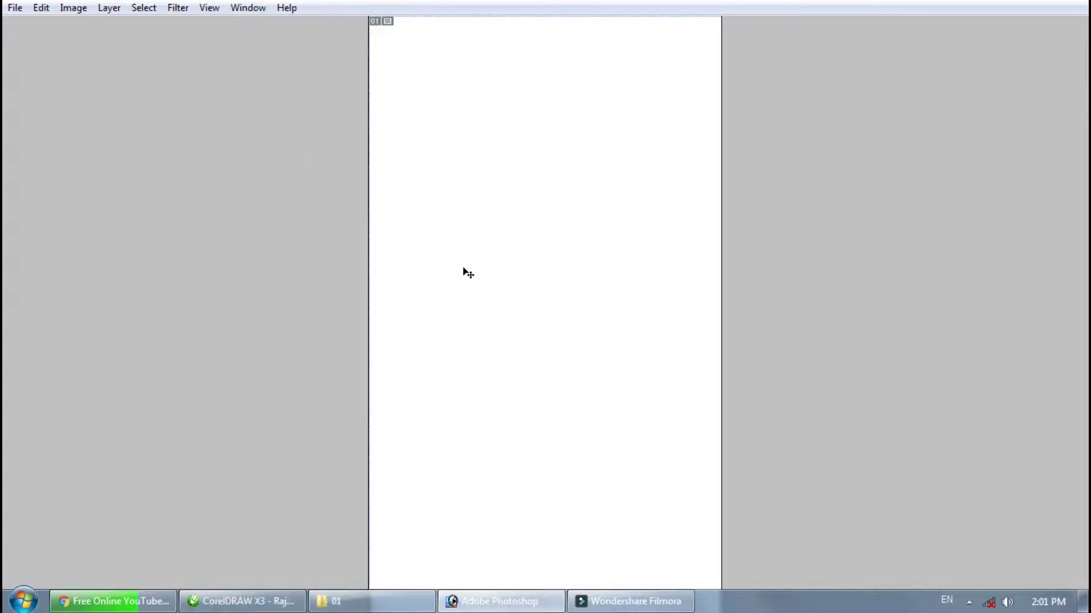
{"action": "key", "text": "ctrl+minus"}
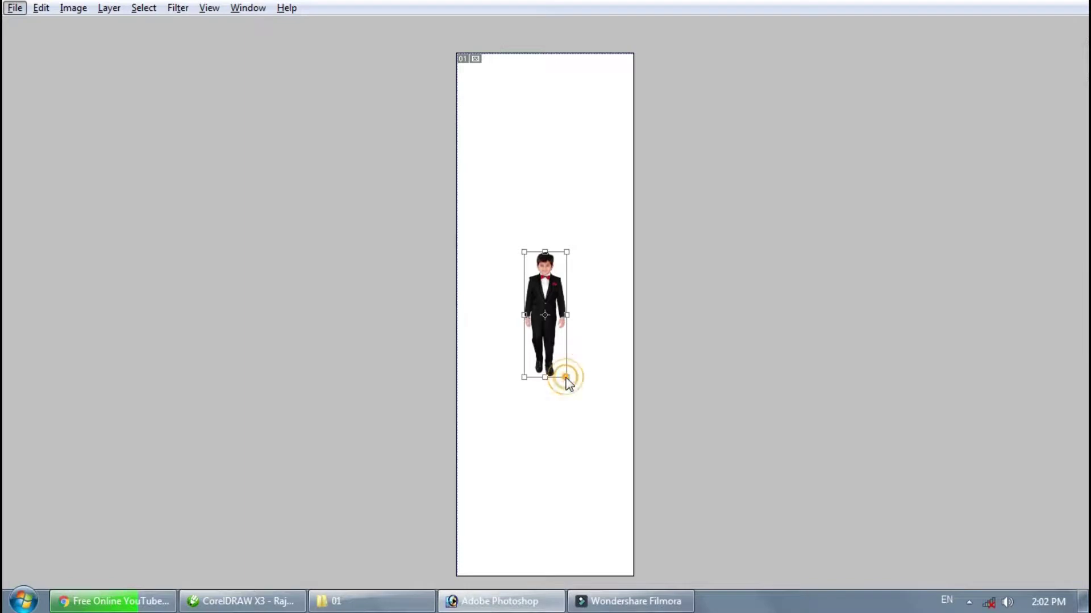
Scale the pasted boy up to fill the tall canvas from head to shoes and apply it.
{"action": "left_click_drag", "start_coordinate": [567, 379], "coordinate": [639, 573]}
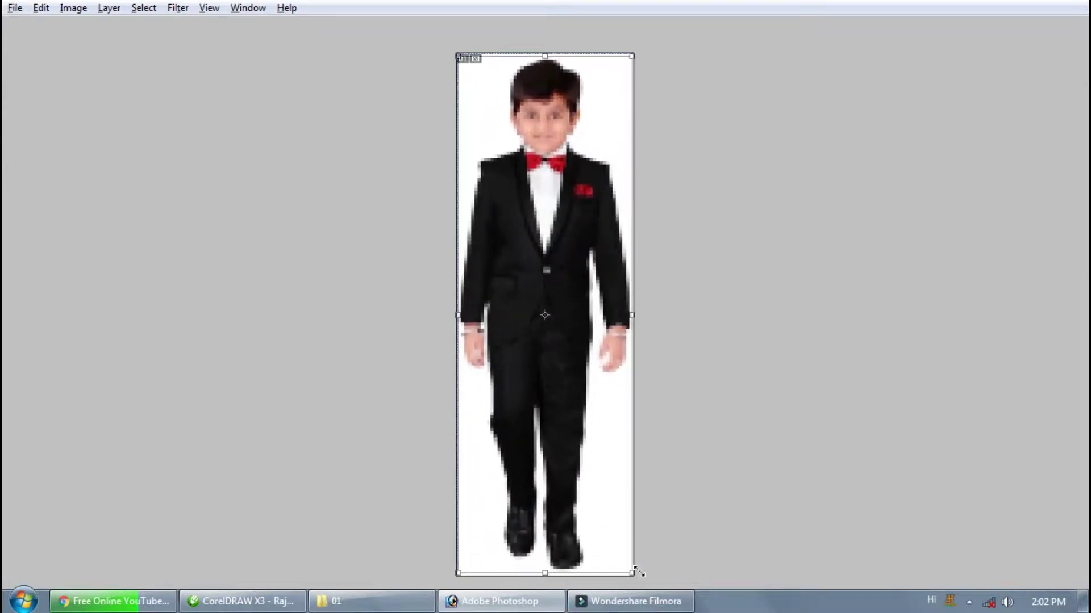
{"action": "left_click", "coordinate": [621, 361], "text": "alt"}
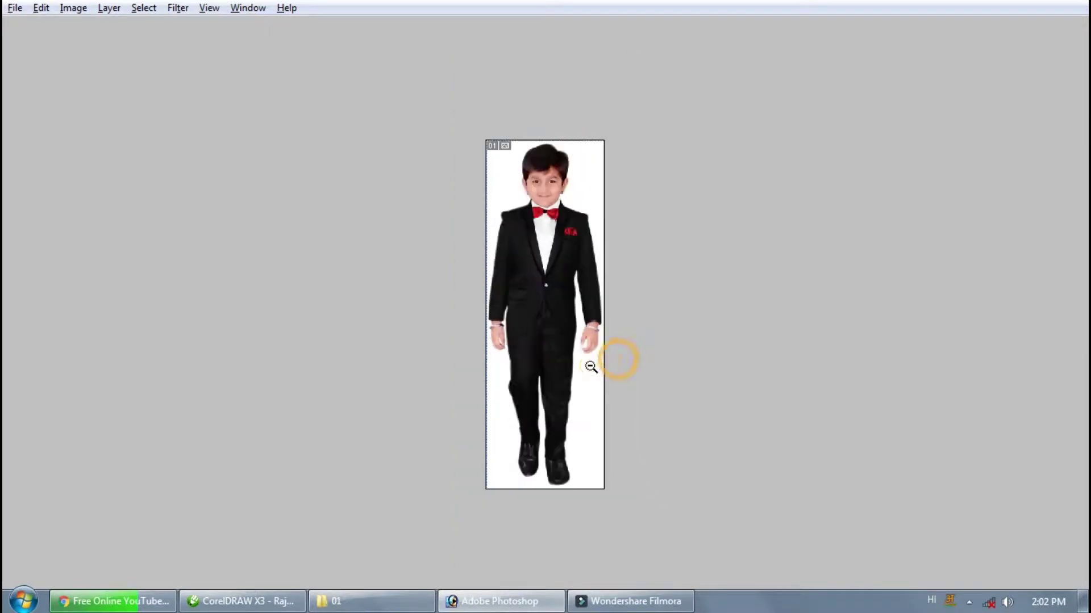
{"action": "left_click", "coordinate": [514, 324], "text": "alt"}
{"action": "left_click", "coordinate": [541, 281]}
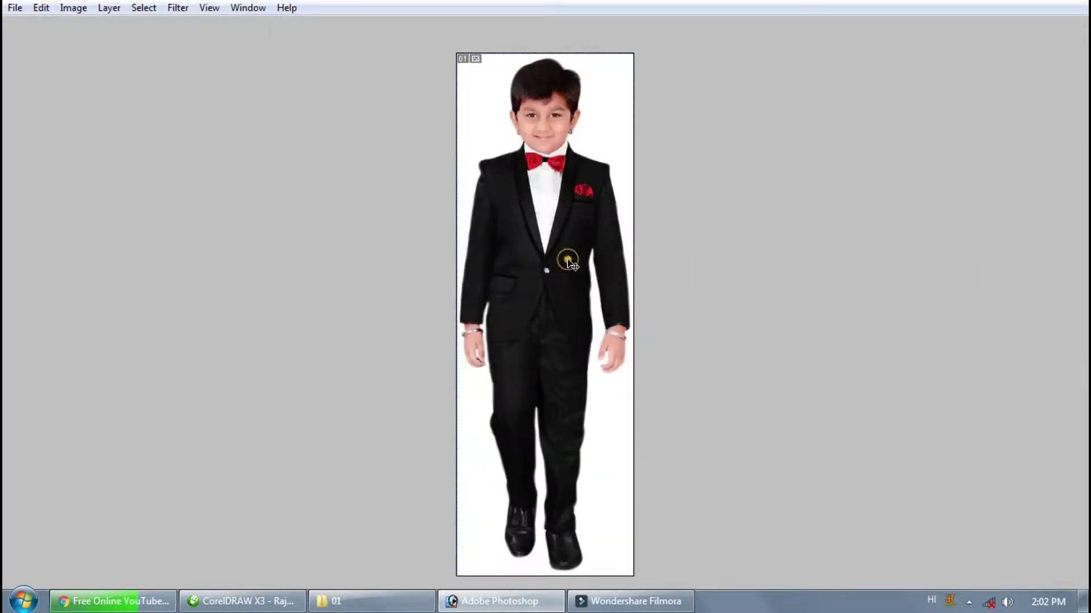
{"action": "left_click", "coordinate": [520, 261], "text": "alt"}
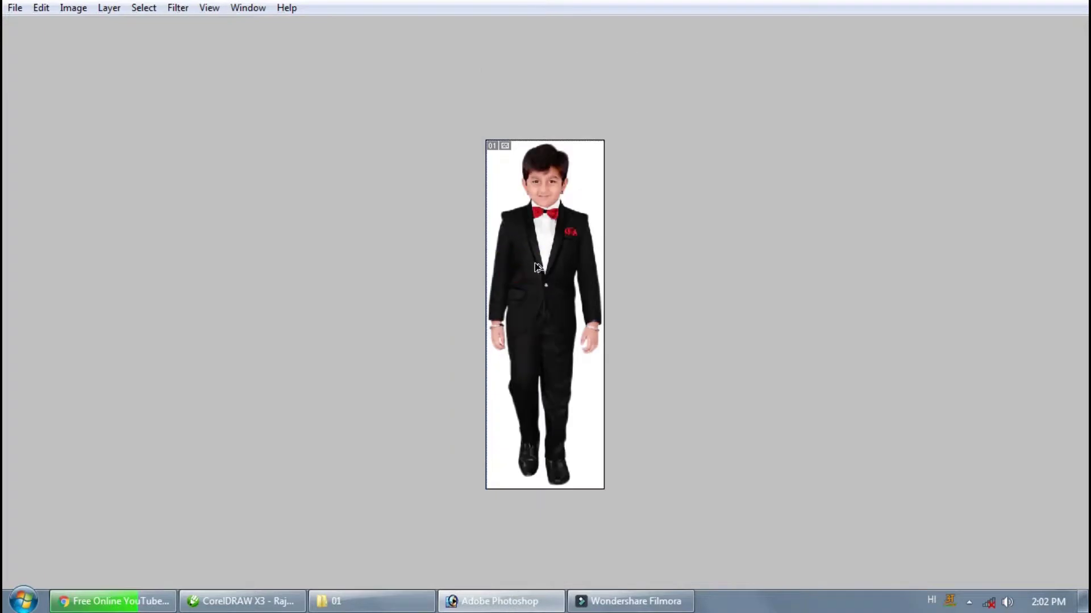
Save the composite to the Desktop as the Photoshop file 'Coat Pant'.
{"action": "left_click", "coordinate": [15, 8]}
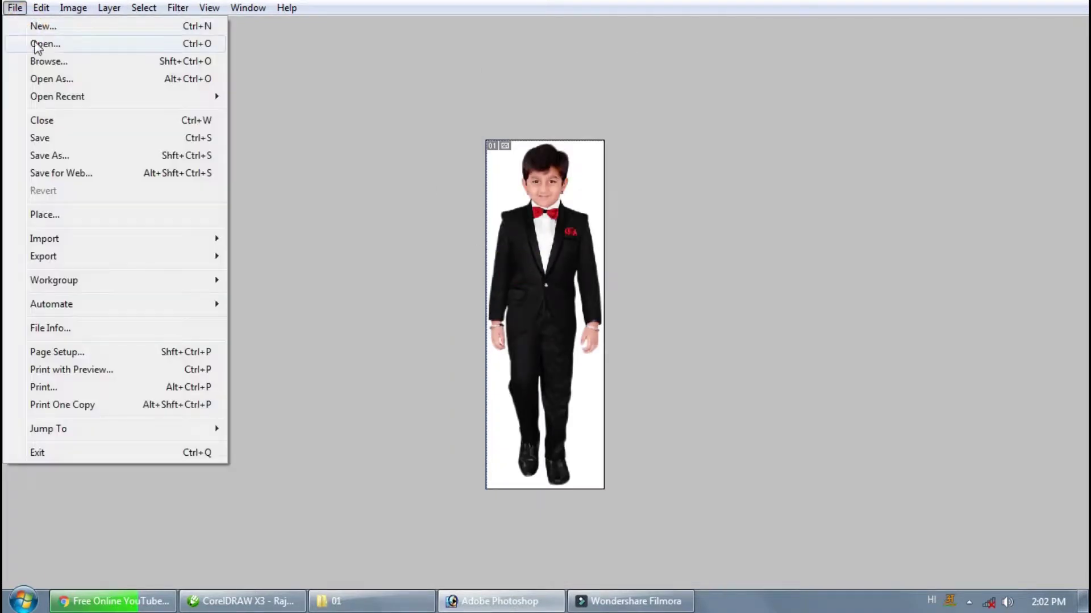
{"action": "left_click", "coordinate": [89, 142]}
{"action": "left_click", "coordinate": [57, 121]}
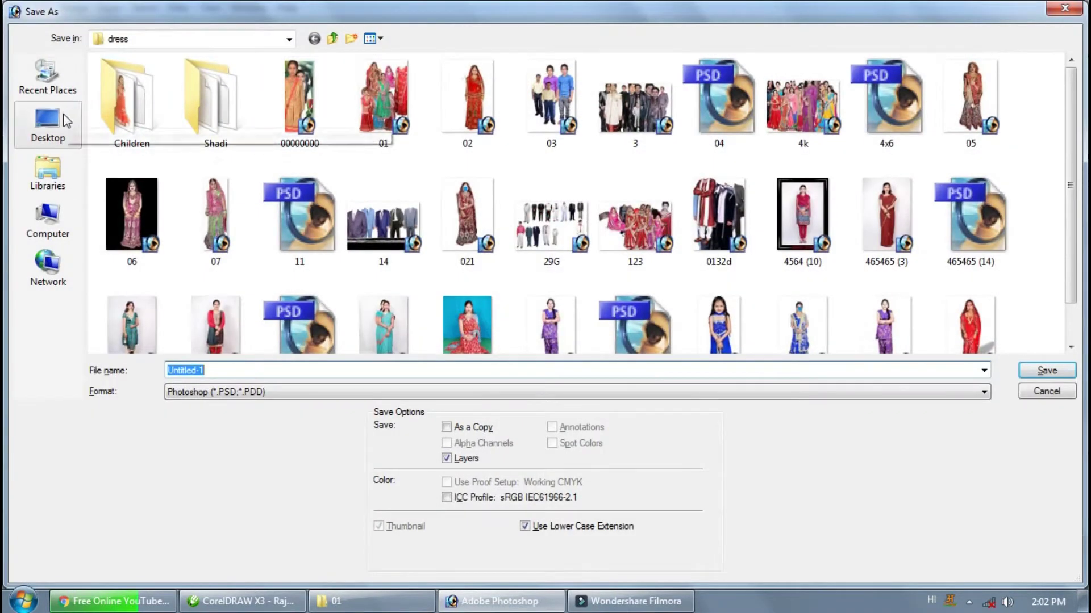
{"action": "left_click", "coordinate": [264, 393]}
{"action": "type", "text": "कोट पैन्ट"}
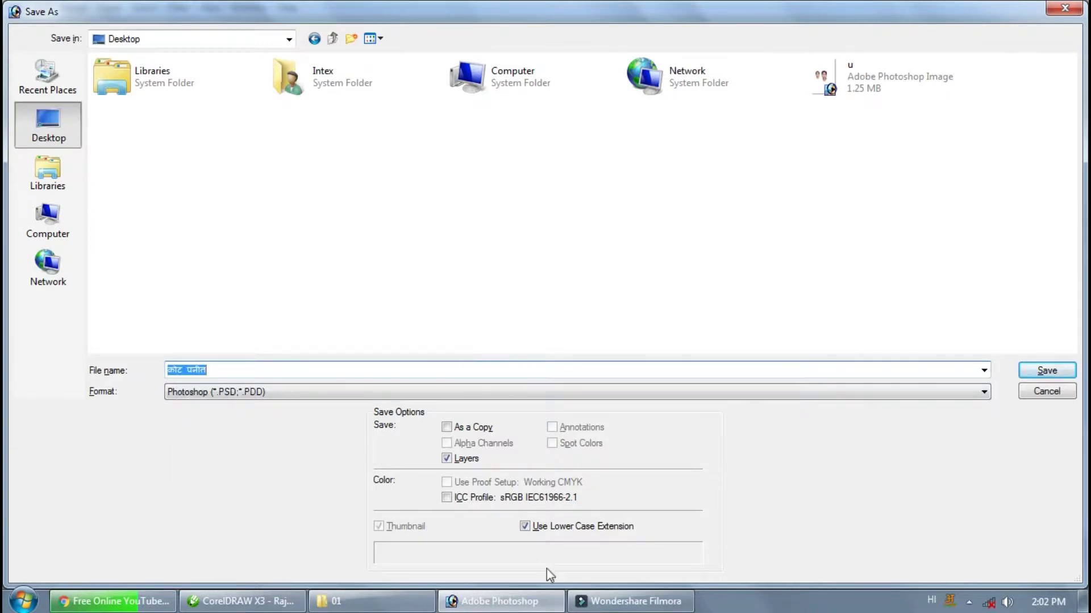
{"action": "key", "text": "alt+shift"}
{"action": "type", "text": "Coat Pant"}
{"action": "key", "text": "Return"}
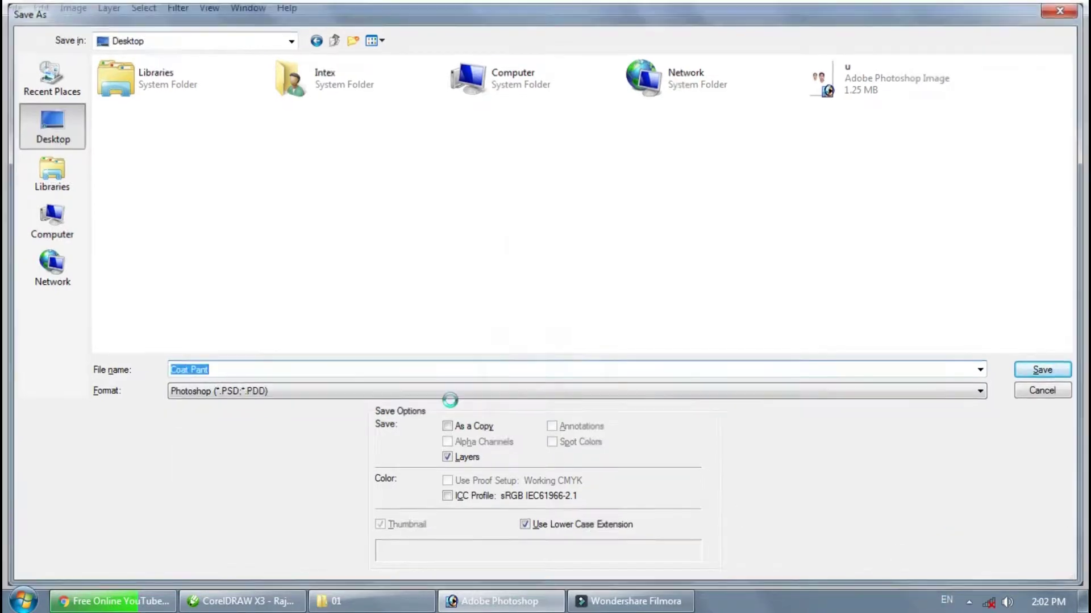
Close Coat Pant and the suit photo, discarding the photo's changes.
{"action": "key", "text": "ctrl+w"}
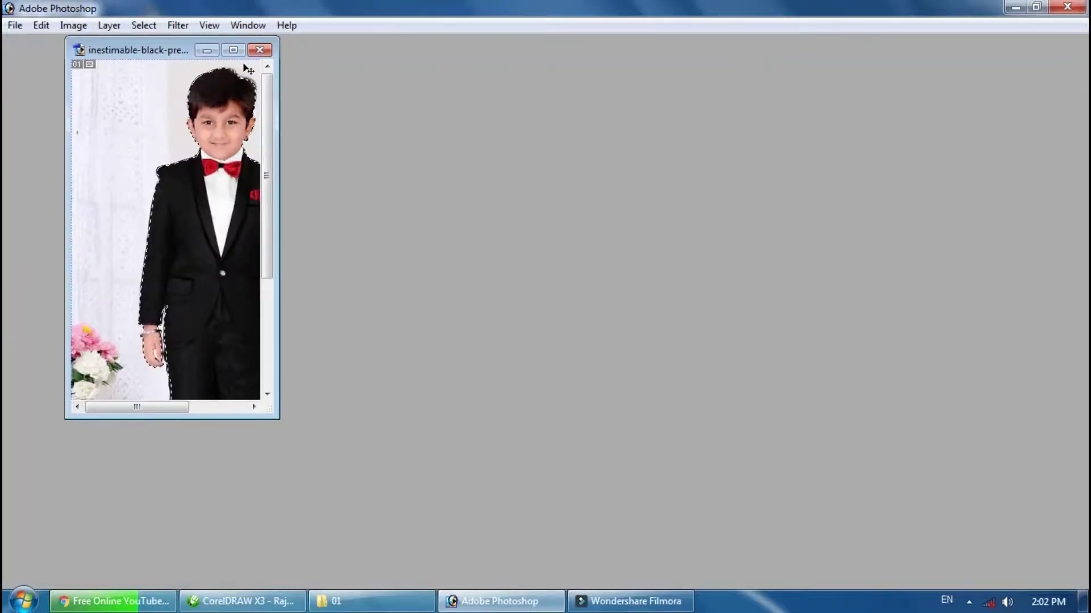
{"action": "left_click", "coordinate": [260, 49]}
{"action": "left_click", "coordinate": [543, 244]}
Open kot paint.jpg from the 01 folder on Local Disk (D:).
{"action": "double_click", "coordinate": [485, 330]}
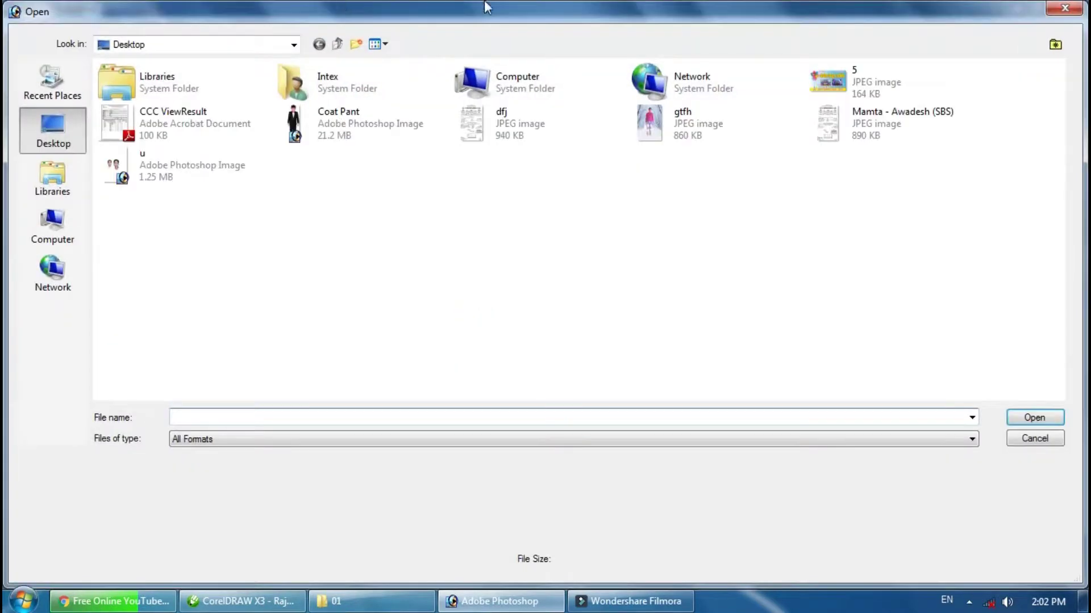
{"action": "double_click", "coordinate": [511, 85]}
{"action": "double_click", "coordinate": [534, 95]}
{"action": "left_click", "coordinate": [483, 119]}
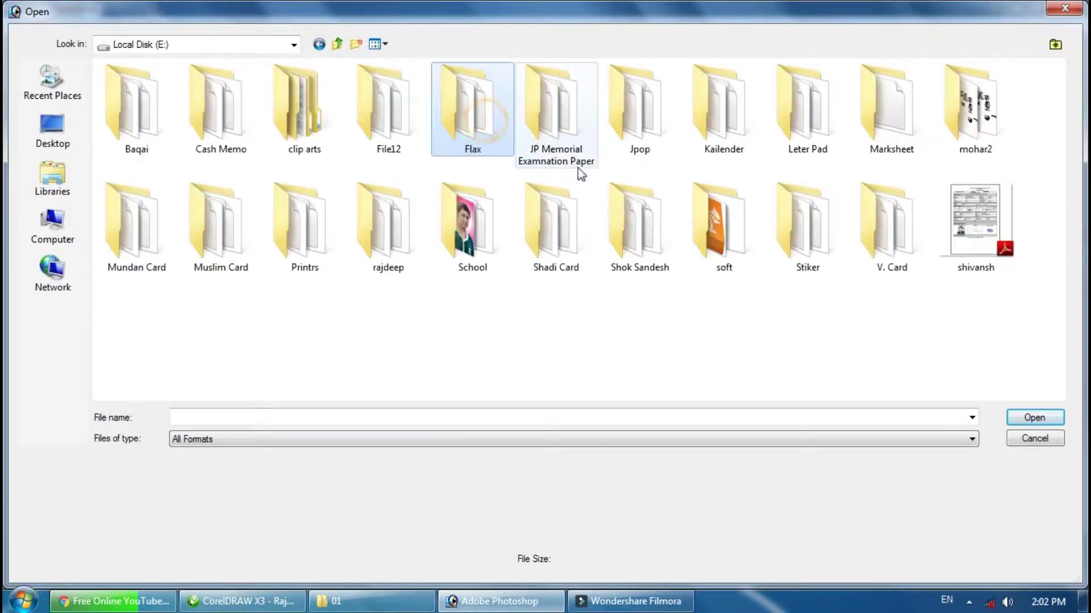
{"action": "left_click", "coordinate": [52, 225]}
{"action": "double_click", "coordinate": [369, 108]}
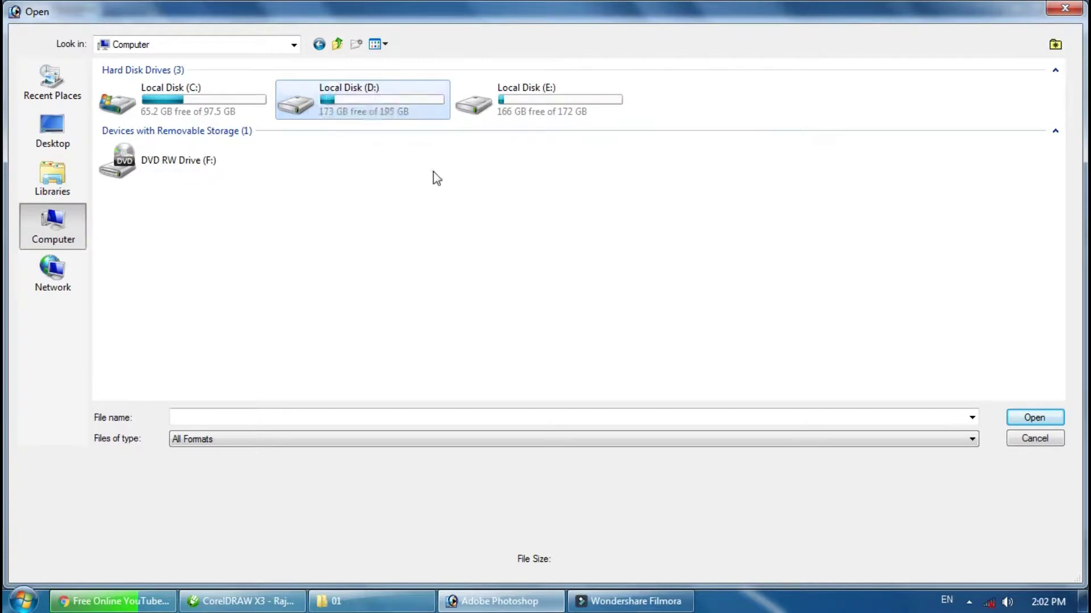
{"action": "double_click", "coordinate": [205, 133]}
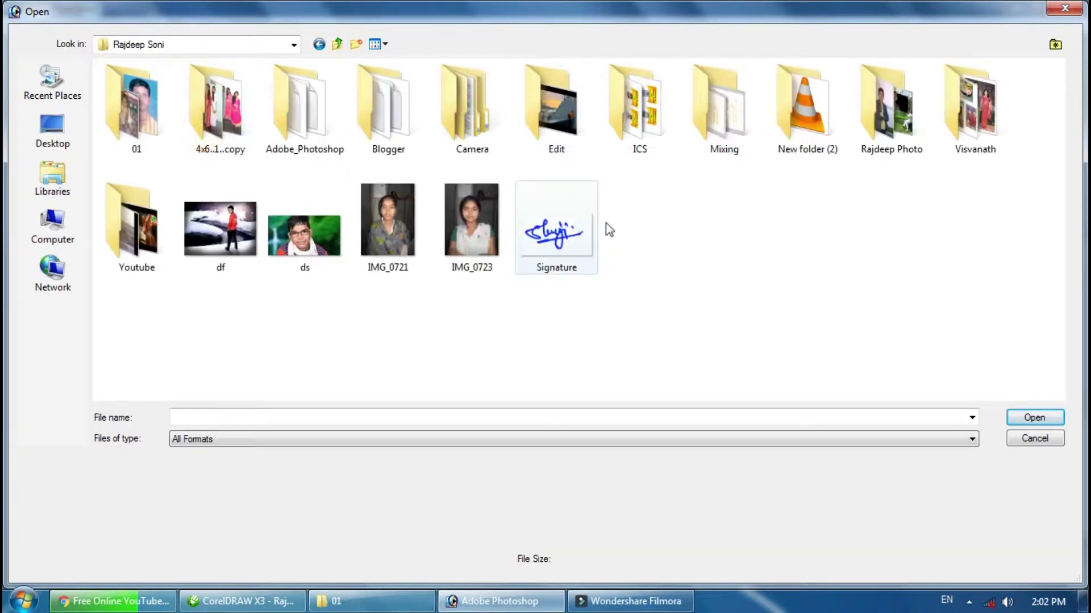
{"action": "double_click", "coordinate": [144, 93]}
{"action": "left_click", "coordinate": [555, 97]}
{"action": "double_click", "coordinate": [643, 95]}
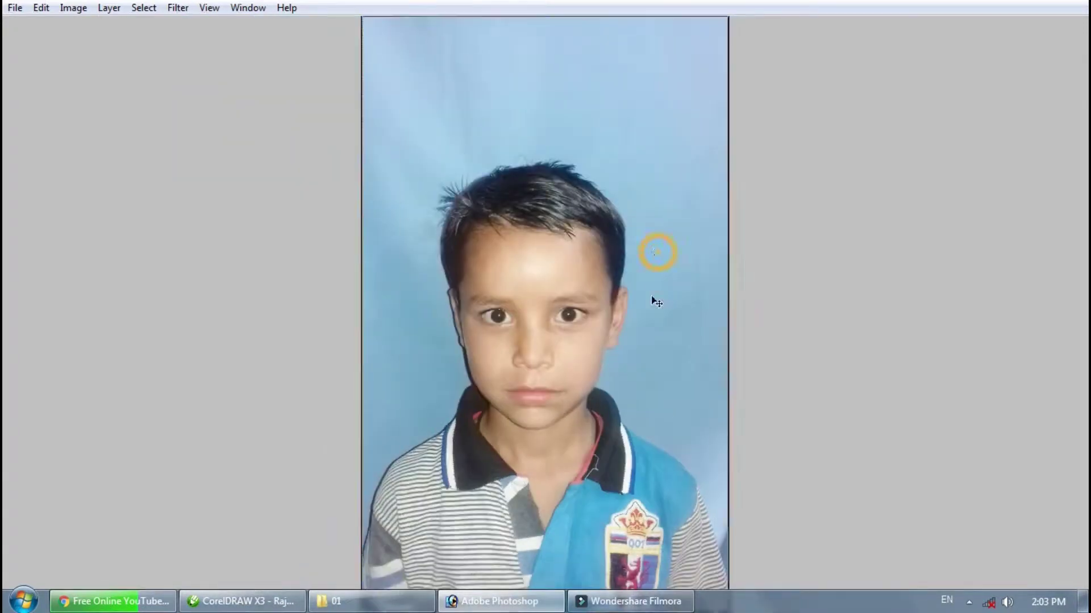
Darken the hair by raising Black in the Blacks range of Selective Color.
{"action": "left_click", "coordinate": [748, 316]}
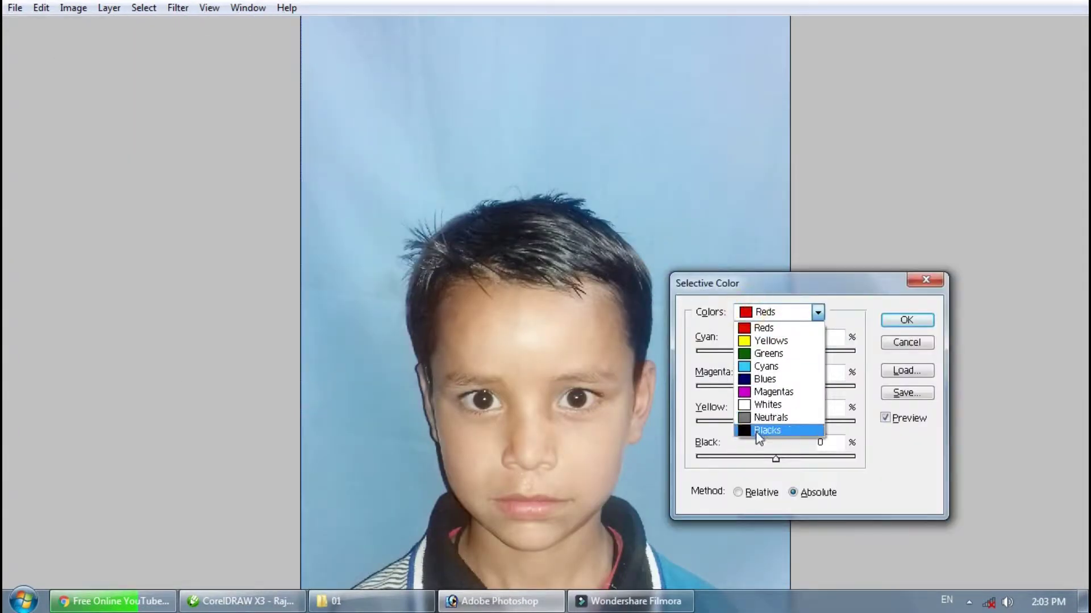
{"action": "left_click", "coordinate": [755, 434]}
{"action": "left_click_drag", "start_coordinate": [775, 459], "coordinate": [791, 460]}
{"action": "key", "text": "Return"}
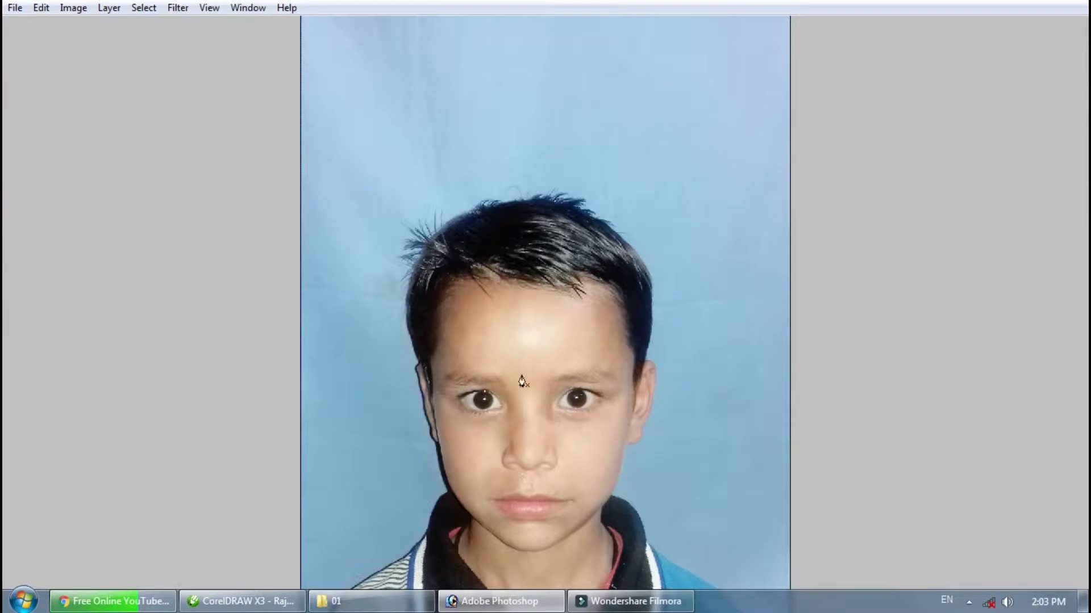
Trace a path around the boy's hair, face and neck down to the collar.
{"action": "left_click", "coordinate": [318, 302]}
{"action": "left_click", "coordinate": [394, 288]}
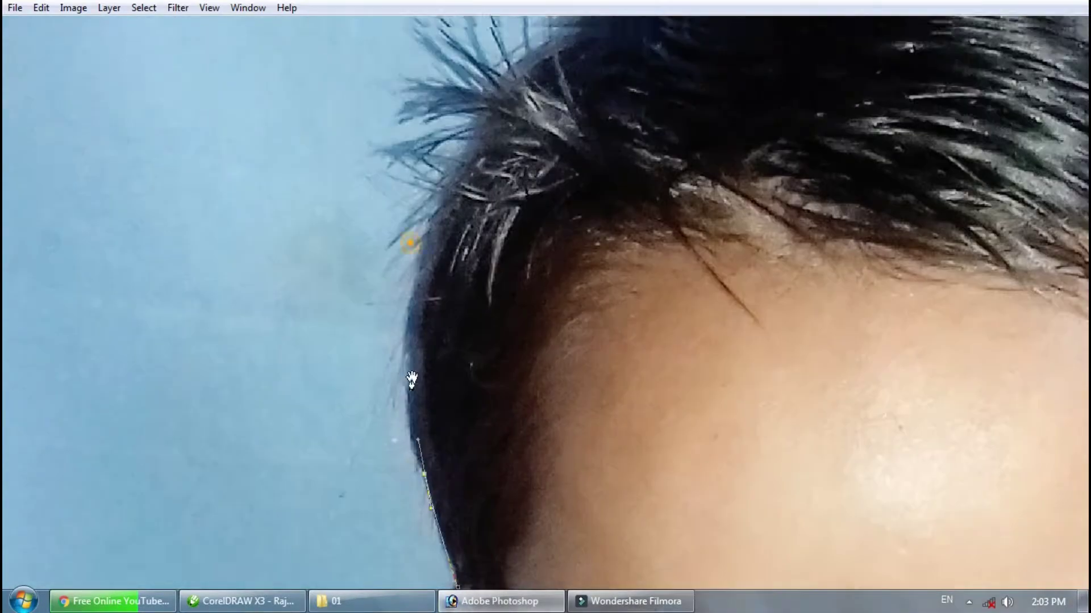
{"action": "left_click", "coordinate": [416, 339]}
{"action": "left_click", "coordinate": [487, 196]}
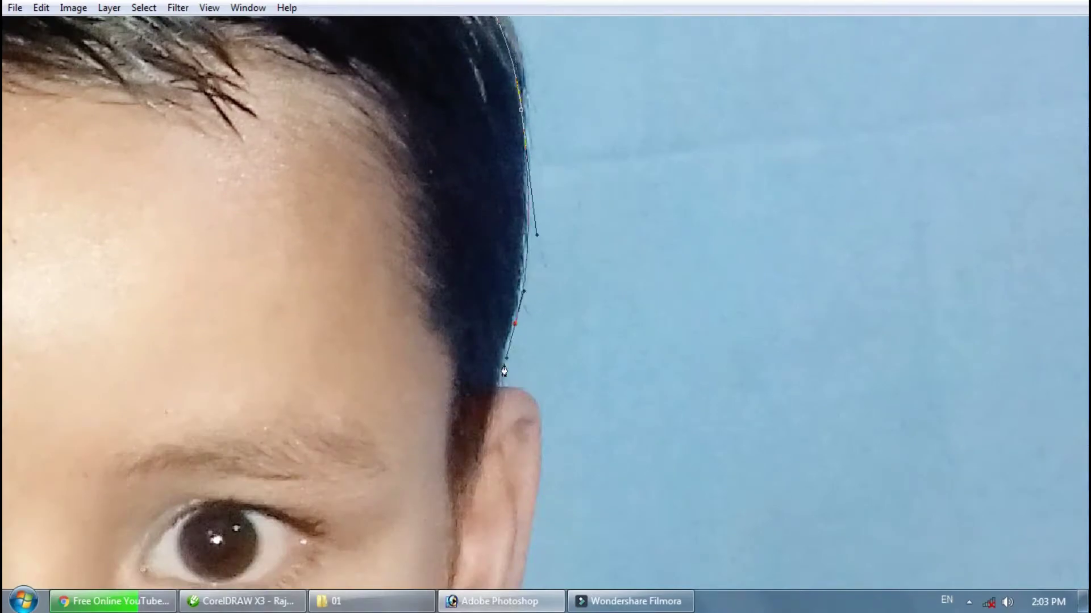
{"action": "left_click", "coordinate": [506, 301]}
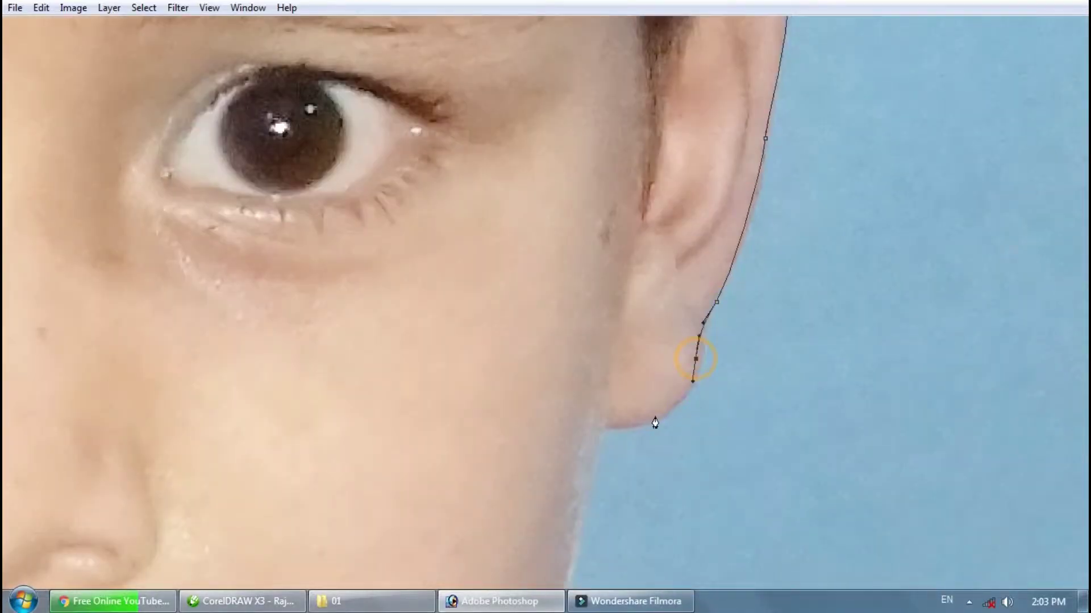
{"action": "left_click", "coordinate": [592, 513]}
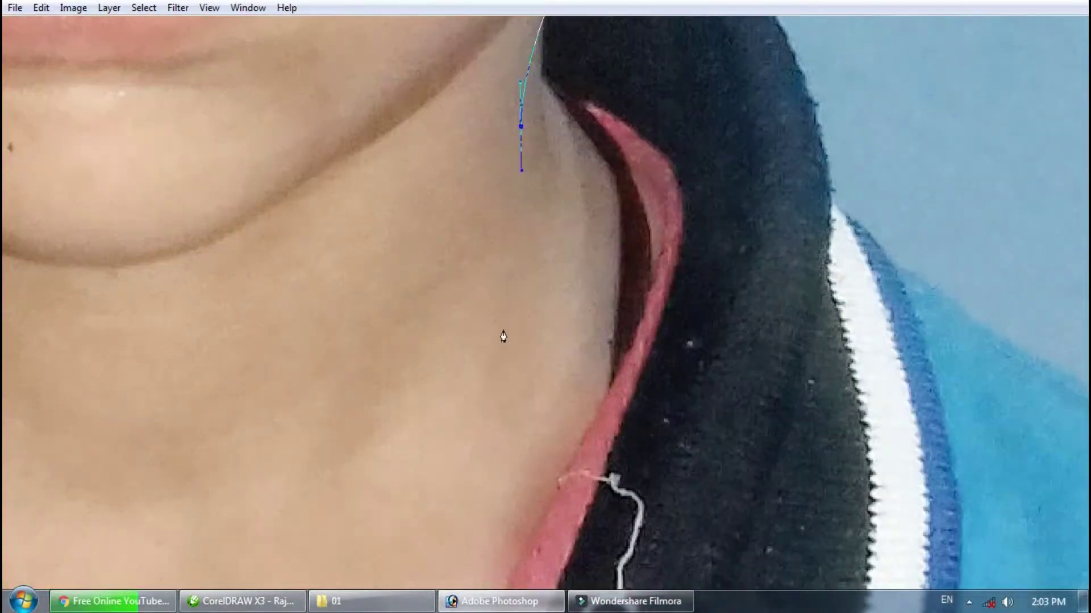
{"action": "left_click", "coordinate": [217, 250]}
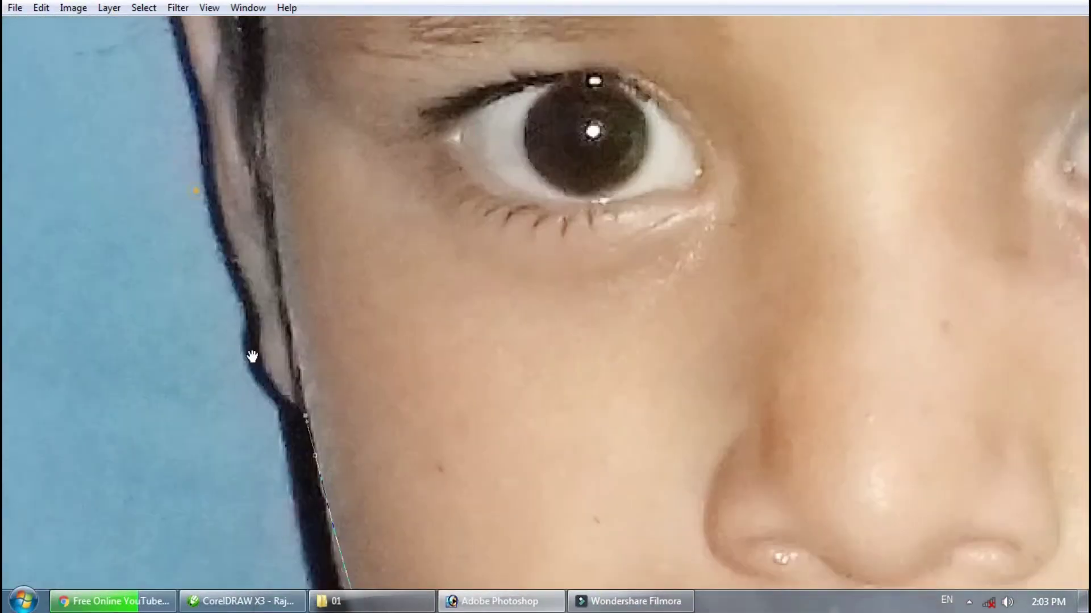
{"action": "left_click_drag", "start_coordinate": [253, 356], "coordinate": [280, 566]}
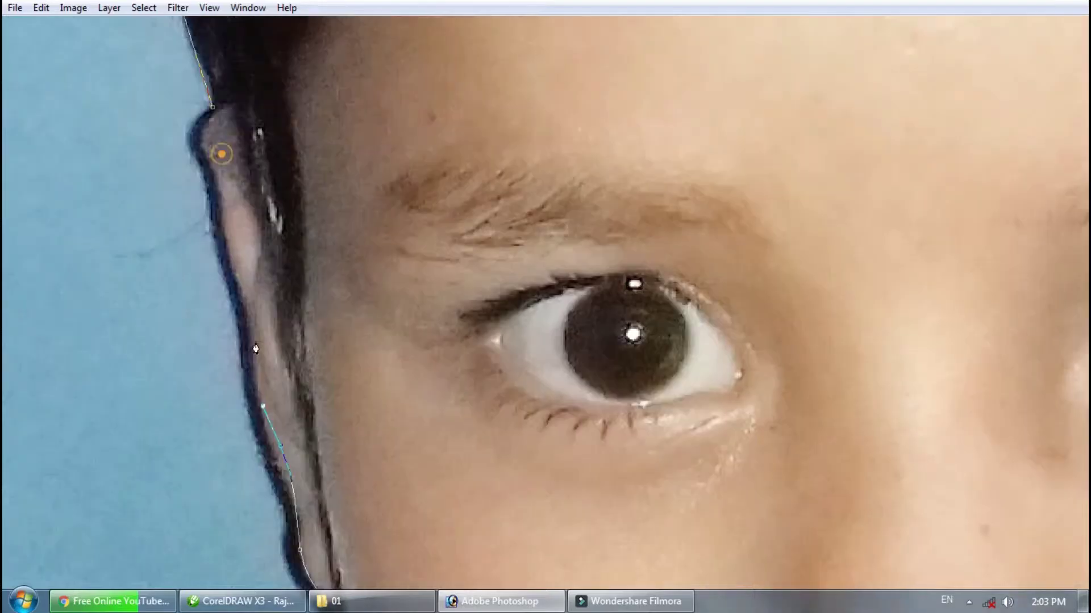
{"action": "left_click_drag", "start_coordinate": [234, 250], "coordinate": [249, 310]}
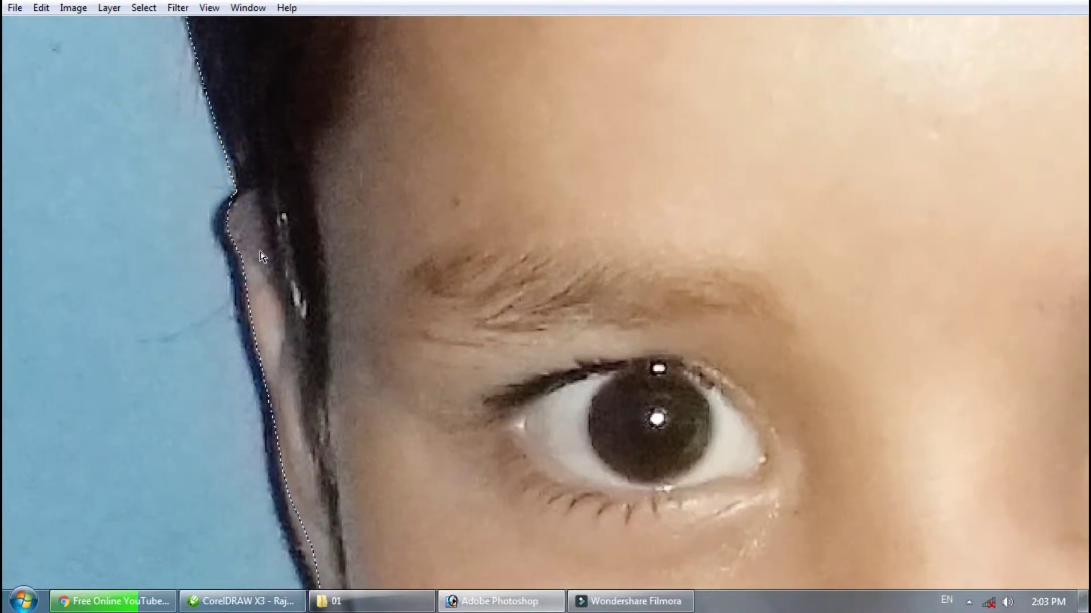
Convert the face outline into a selection and feather its edges.
{"action": "key", "text": "ctrl+0"}
{"action": "key", "text": "ctrl+alt+d"}
{"action": "key", "text": "Return"}
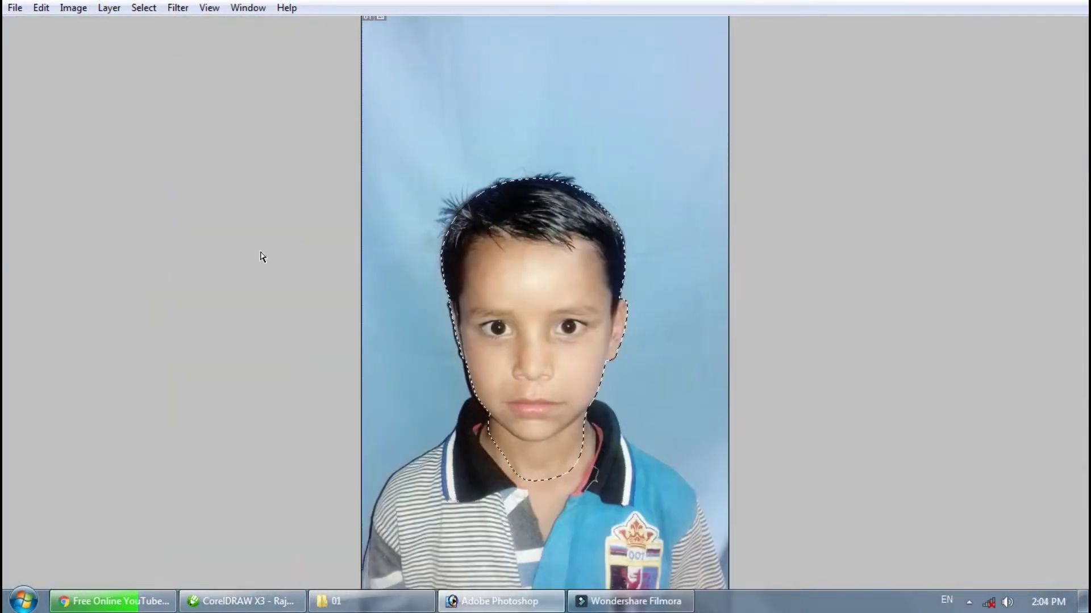
{"action": "key", "text": "f"}
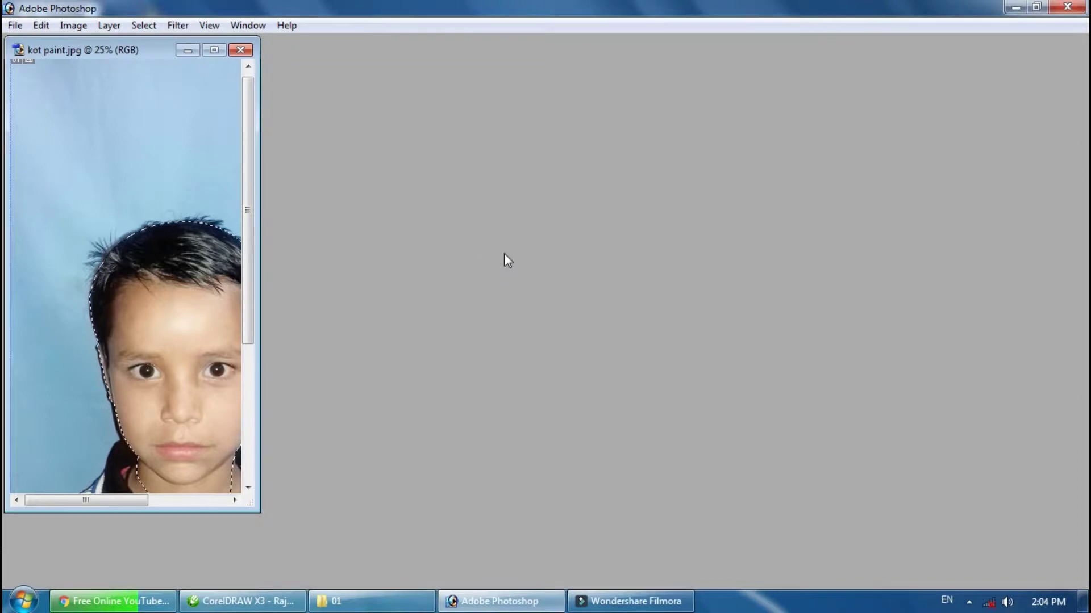
Create a new blank document from the 4 x 6 inch, 300 ppi preset.
{"action": "key", "text": "ctrl+n"}
{"action": "left_click", "coordinate": [518, 239]}
{"action": "left_click", "coordinate": [493, 123]}
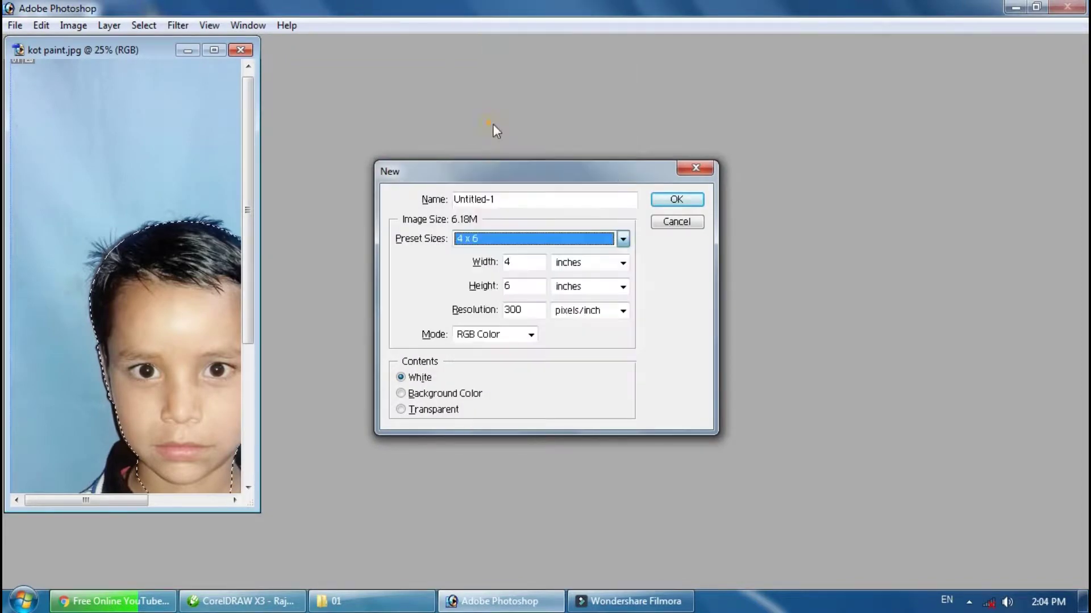
{"action": "left_click", "coordinate": [665, 204]}
{"action": "key", "text": "f"}
Paste the cut-out face onto the page and scale it down proportionally.
{"action": "key", "text": "ctrl+v"}
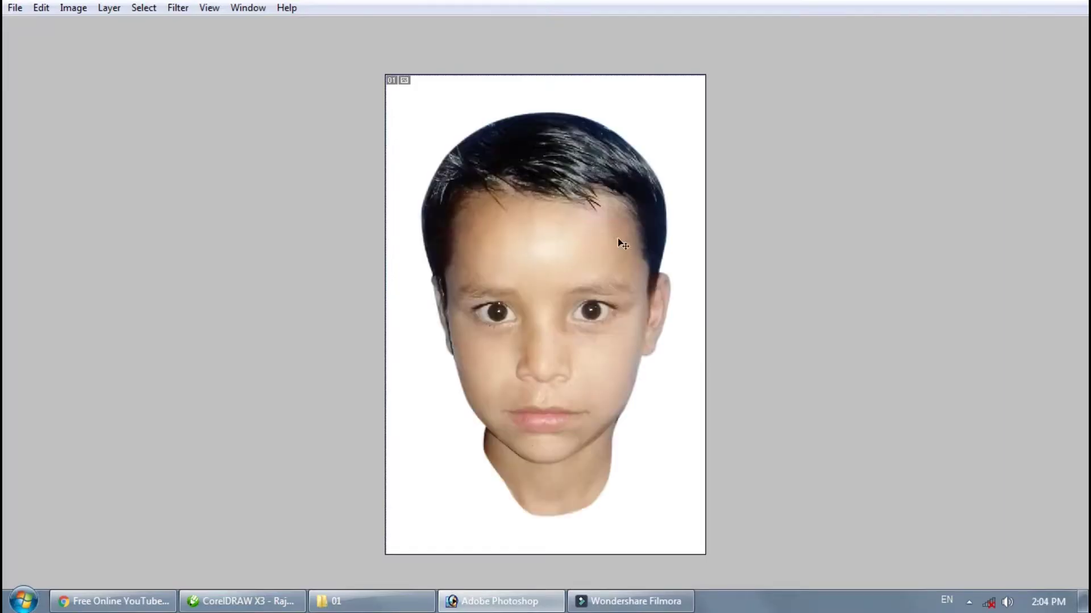
{"action": "key", "text": "ctrl+t"}
{"action": "left_click_drag", "start_coordinate": [671, 112], "coordinate": [609, 224]}
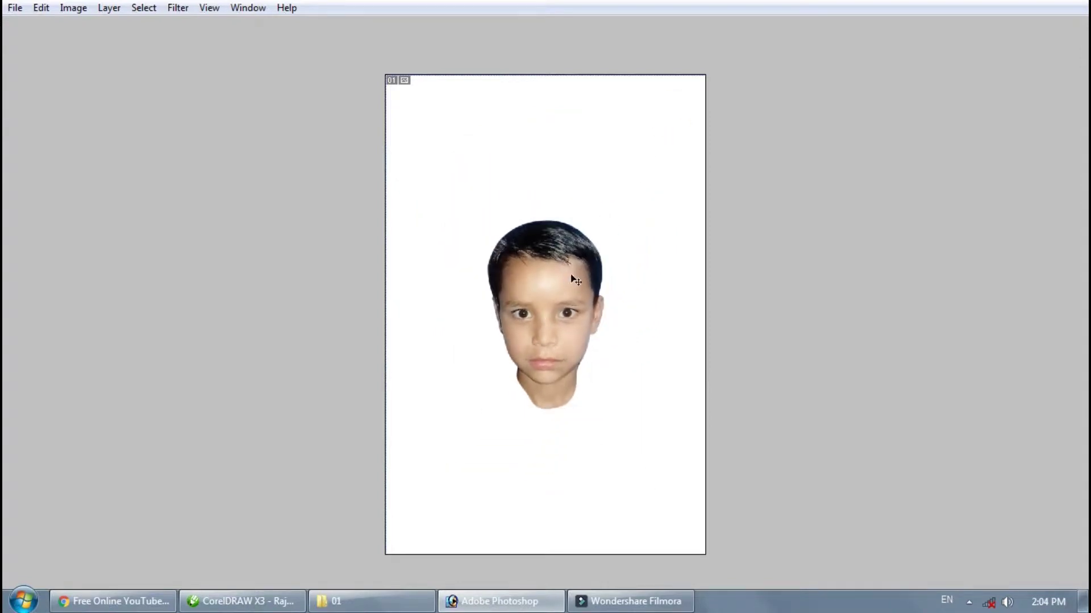
{"action": "key", "text": "ctrl+plus"}
{"action": "key", "text": "ctrl+plus"}
{"action": "right_click", "coordinate": [576, 257]}
Sharpen the cut-out face with Unsharp Mask and check the result zoomed in.
{"action": "key", "text": "Down"}
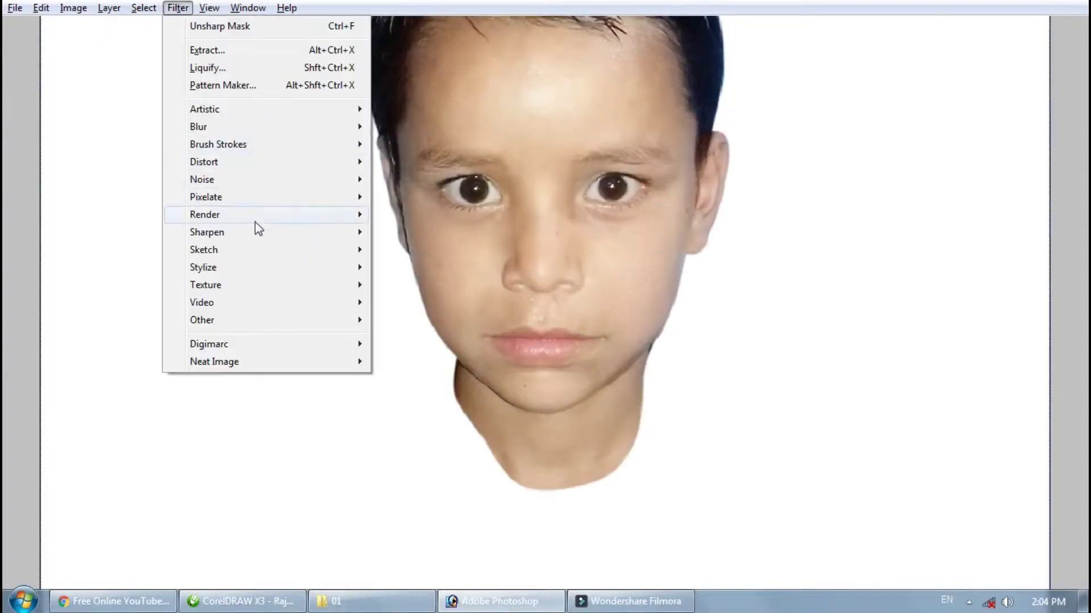
{"action": "left_click", "coordinate": [410, 285]}
{"action": "key", "text": "Return"}
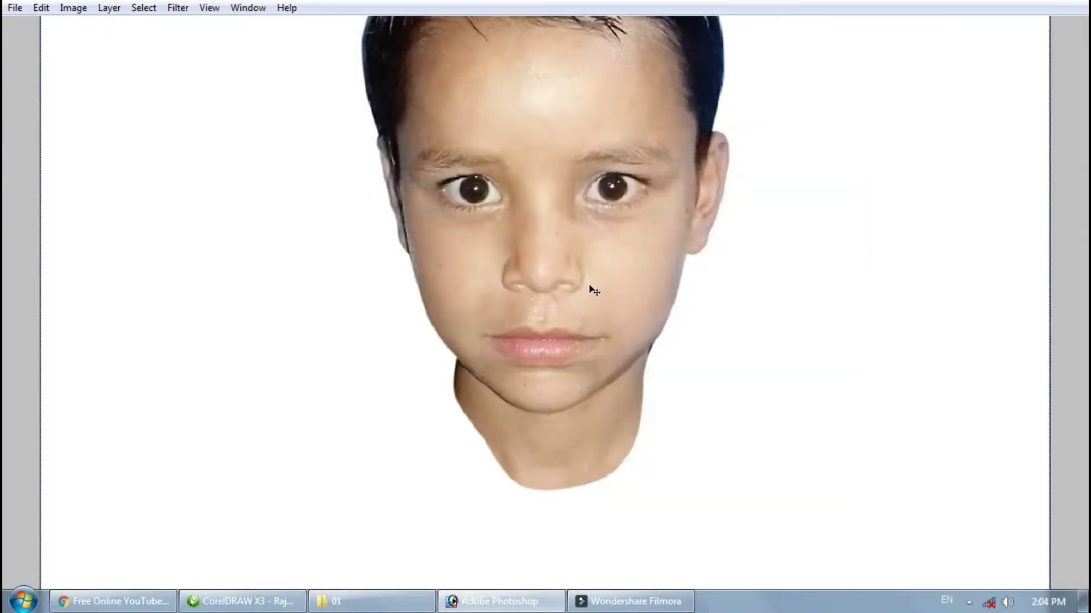
{"action": "key", "text": "ctrl+plus"}
{"action": "key", "text": "ctrl+minus"}
Select the face layer, show the panels again and pan the view over the face.
{"action": "right_click", "coordinate": [598, 328]}
{"action": "left_click", "coordinate": [598, 329]}
{"action": "key", "text": "Tab"}
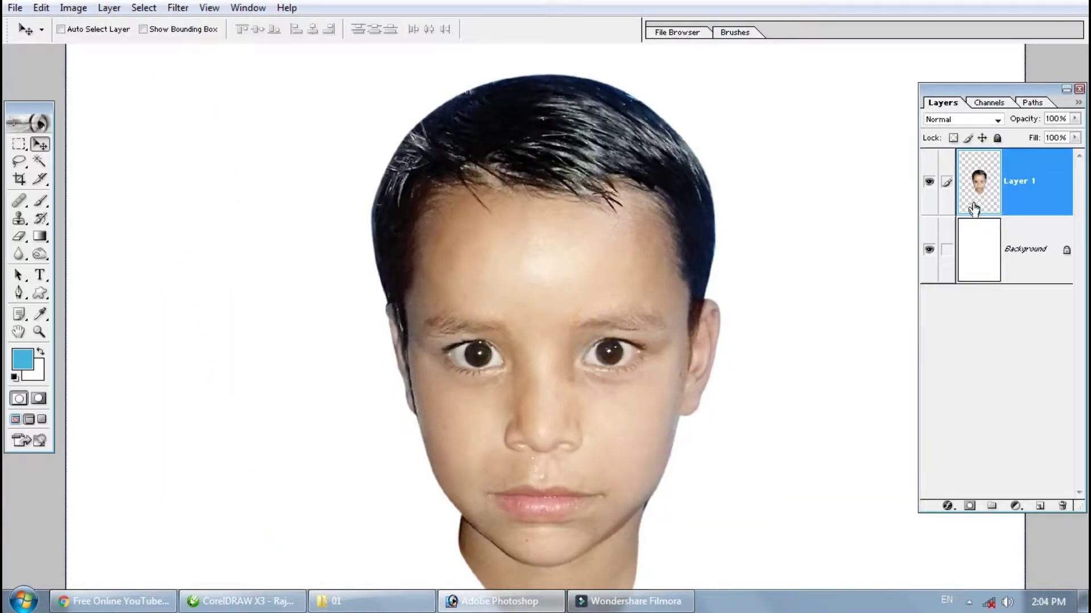
{"action": "left_click", "coordinate": [1010, 192], "text": "ctrl"}
{"action": "key", "text": "h"}
{"action": "mouse_move", "coordinate": [605, 379]}
{"action": "left_mouse_down"}
{"action": "mouse_move", "coordinate": [613, 300]}
{"action": "mouse_move", "coordinate": [592, 323]}
{"action": "left_mouse_up"}
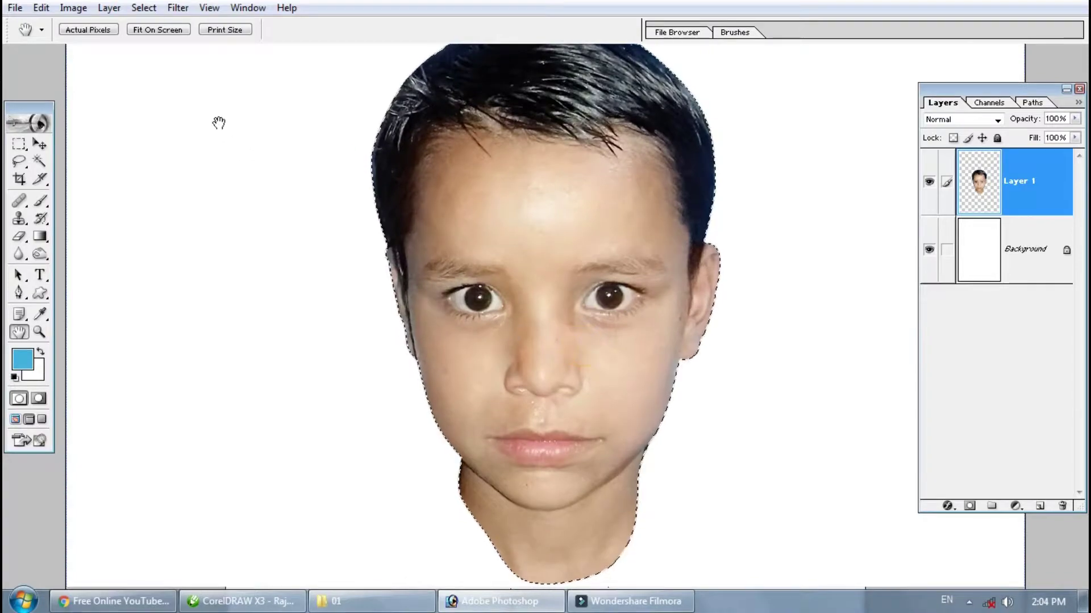
Run Neat Image noise reduction on the face, dismissing its help and information messages.
{"action": "left_click", "coordinate": [178, 7]}
{"action": "left_click", "coordinate": [319, 362]}
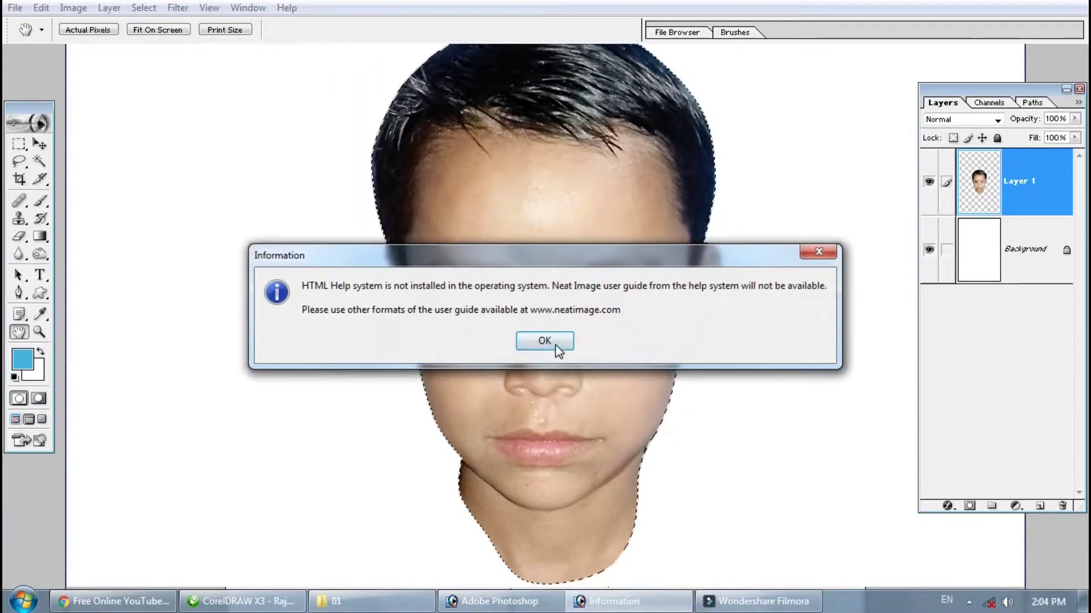
{"action": "left_click", "coordinate": [554, 343]}
{"action": "left_click", "coordinate": [618, 432]}
{"action": "left_click", "coordinate": [462, 117]}
{"action": "left_click", "coordinate": [389, 142]}
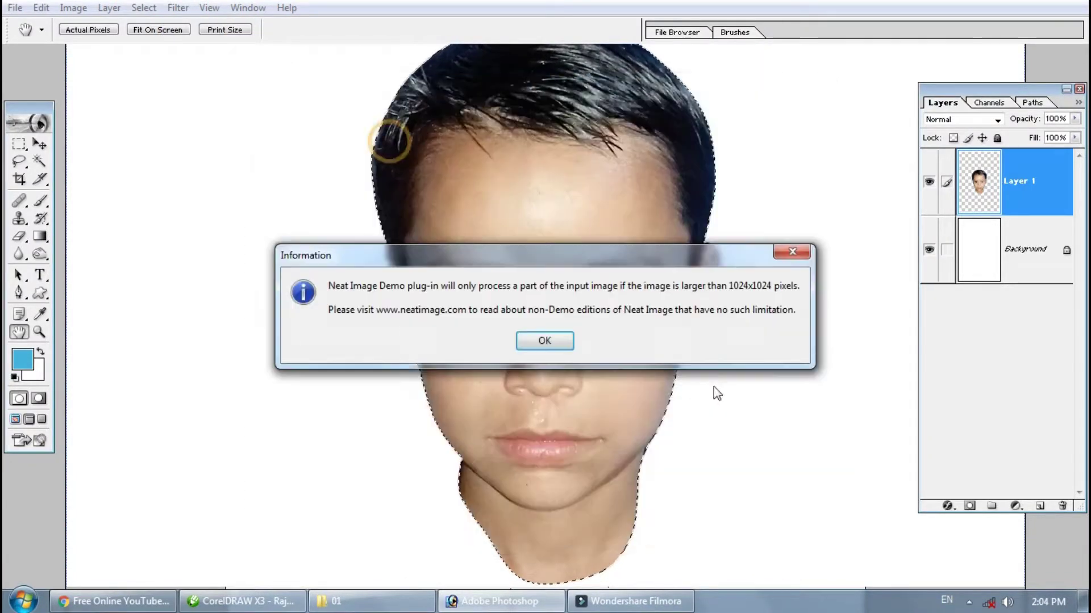
{"action": "left_click", "coordinate": [544, 341]}
Fade the Neat Image result at 100% opacity and zoom in on the forehead.
{"action": "key", "text": "ctrl+shift+f"}
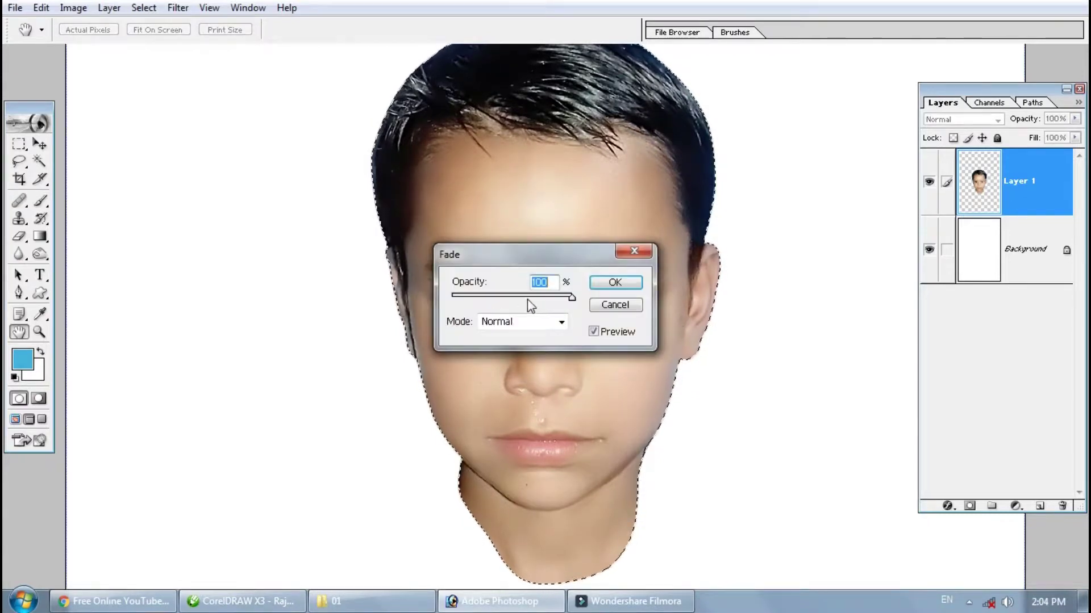
{"action": "left_click", "coordinate": [527, 296]}
{"action": "key", "text": "Return"}
{"action": "left_click", "coordinate": [432, 167], "text": "ctrl"}
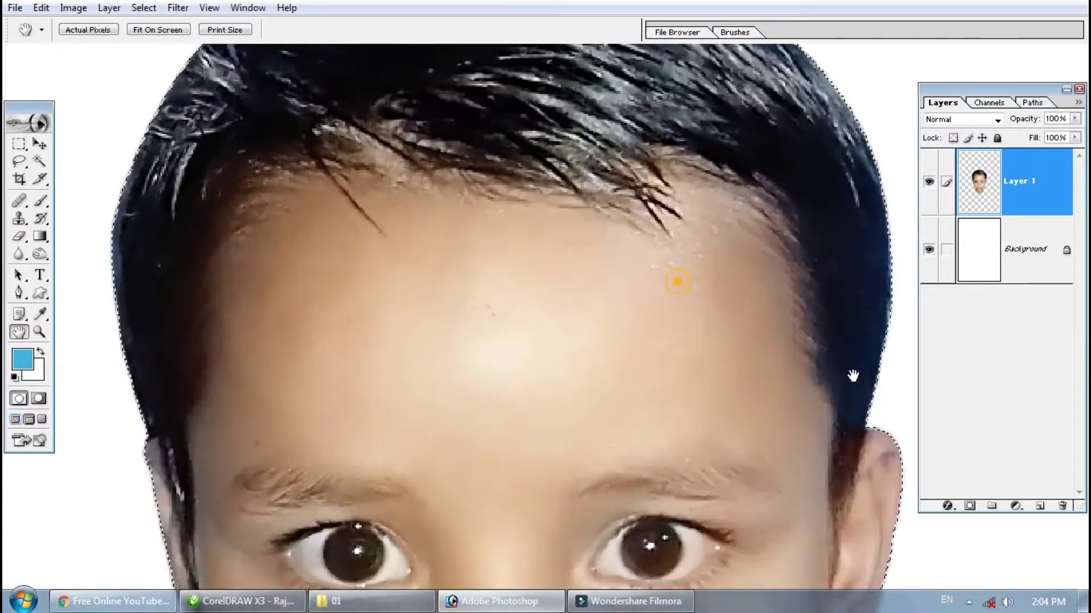
{"action": "key", "text": "s"}
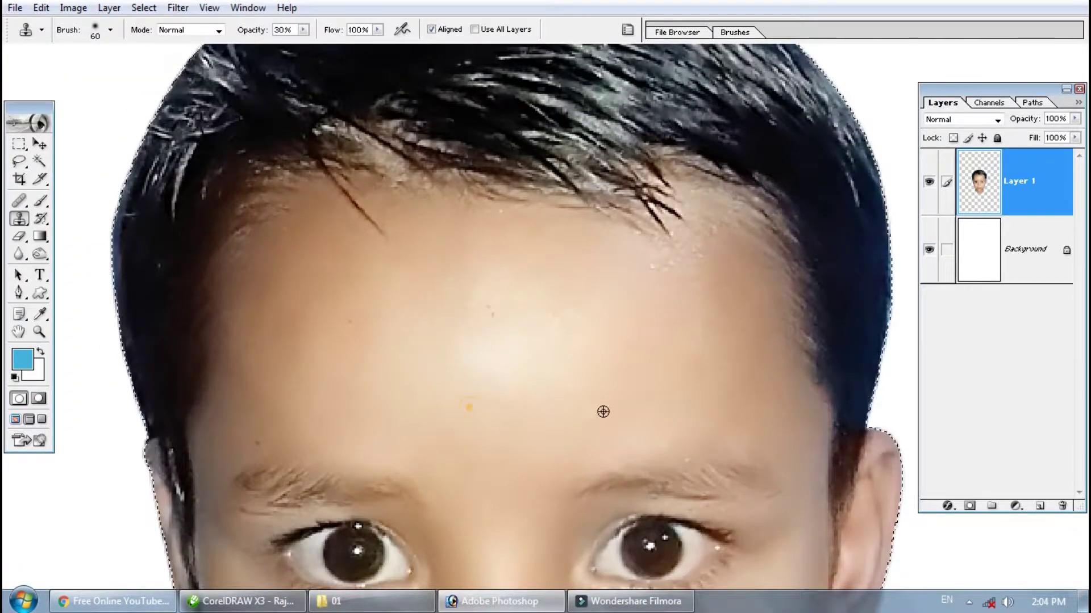
Clone Stamp clean skin over blemishes on the forehead, nose and cheek.
{"action": "left_click", "coordinate": [389, 386], "text": "alt"}
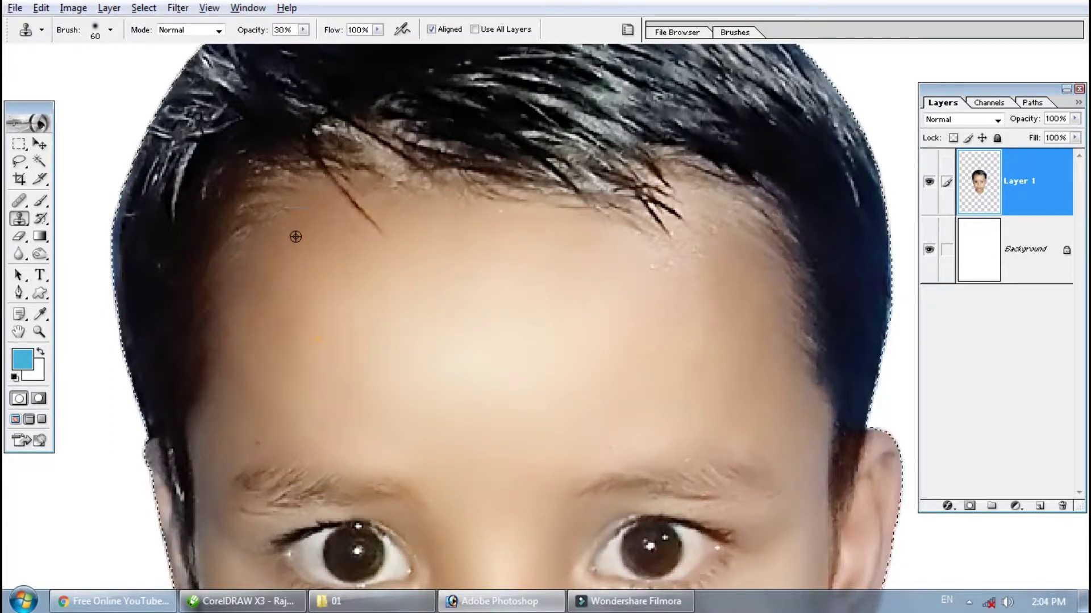
{"action": "left_click_drag", "start_coordinate": [317, 339], "coordinate": [250, 368]}
{"action": "scroll", "coordinate": [392, 419], "scroll_direction": "down", "scroll_amount": 2}
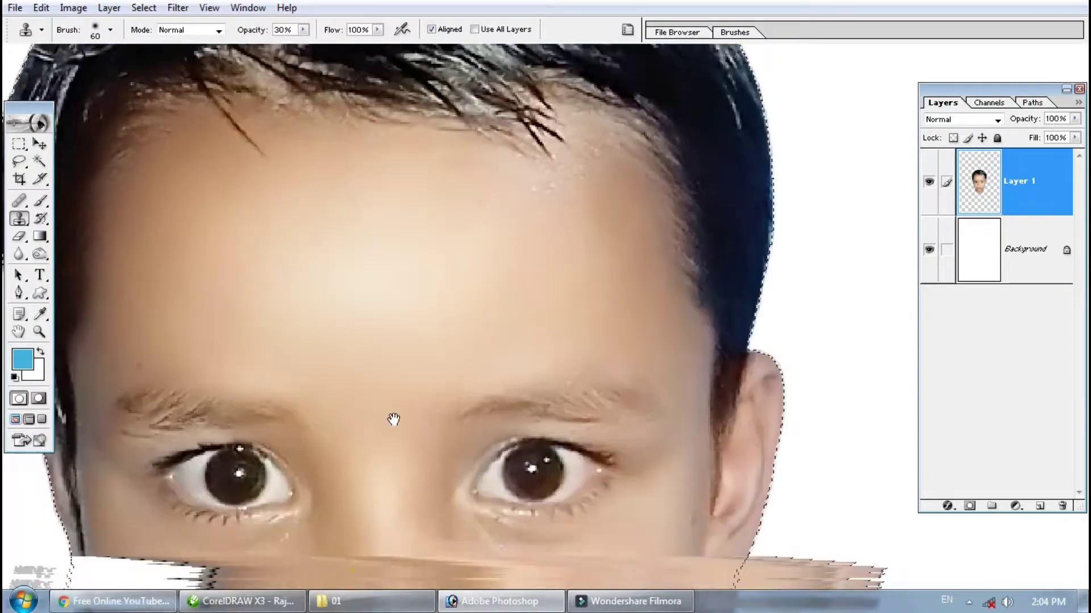
{"action": "scroll", "coordinate": [448, 380], "scroll_direction": "down", "scroll_amount": 4}
{"action": "scroll", "coordinate": [272, 323], "scroll_direction": "down", "scroll_amount": 2}
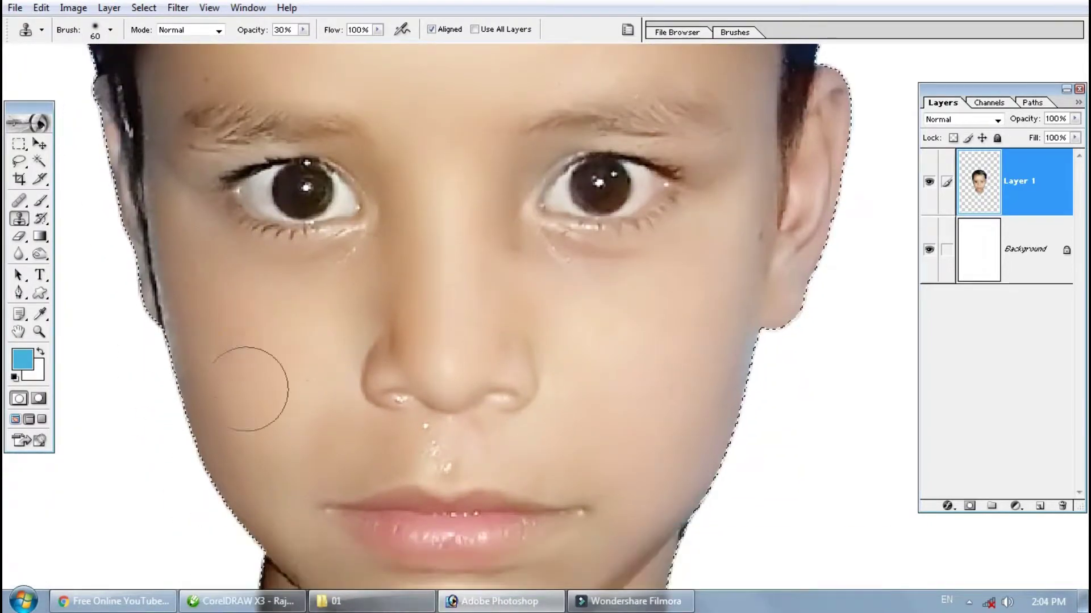
{"action": "left_click_drag", "start_coordinate": [401, 570], "coordinate": [340, 390]}
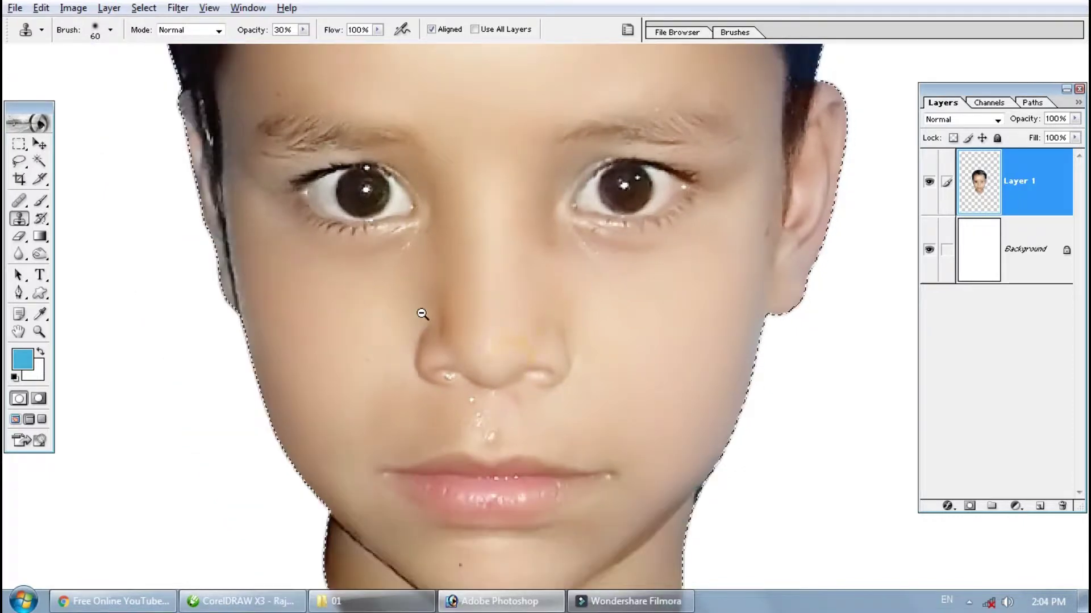
Brighten the forehead, chin and jaw with the Dodge tool and accept the fade.
{"action": "key", "text": "ctrl+minus"}
{"action": "key", "text": "o"}
{"action": "left_click", "coordinate": [40, 254]}
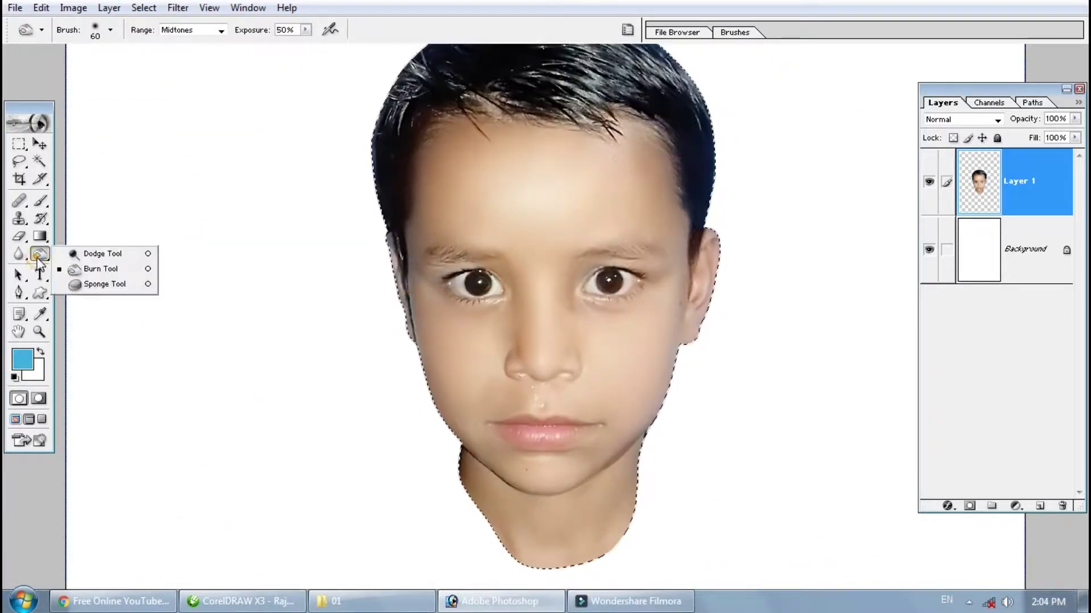
{"action": "left_click", "coordinate": [91, 253]}
{"action": "left_click_drag", "start_coordinate": [453, 163], "coordinate": [425, 276]}
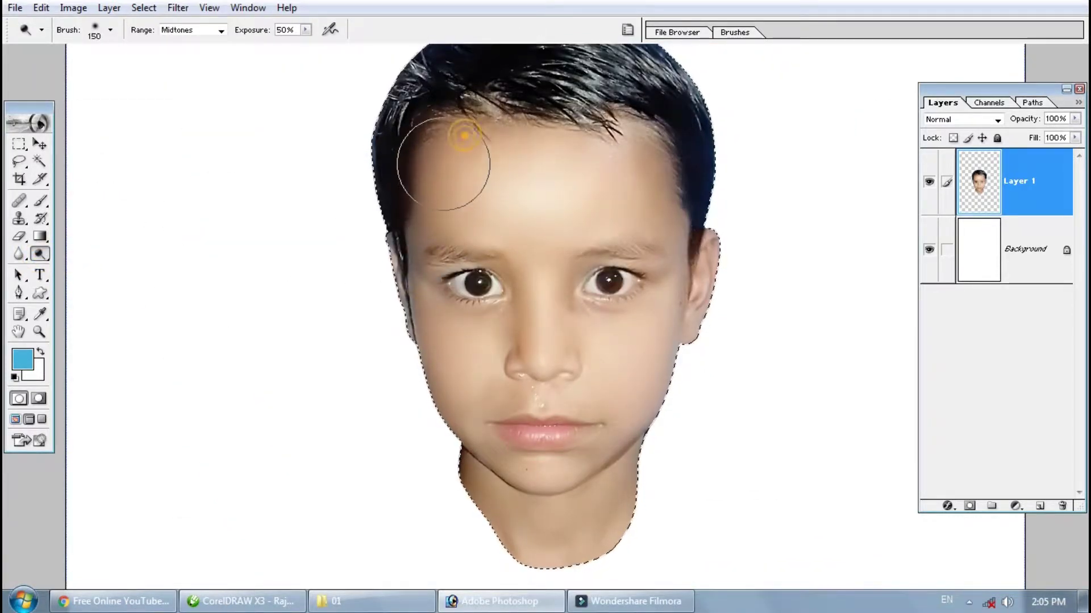
{"action": "key", "text": "bracketleft"}
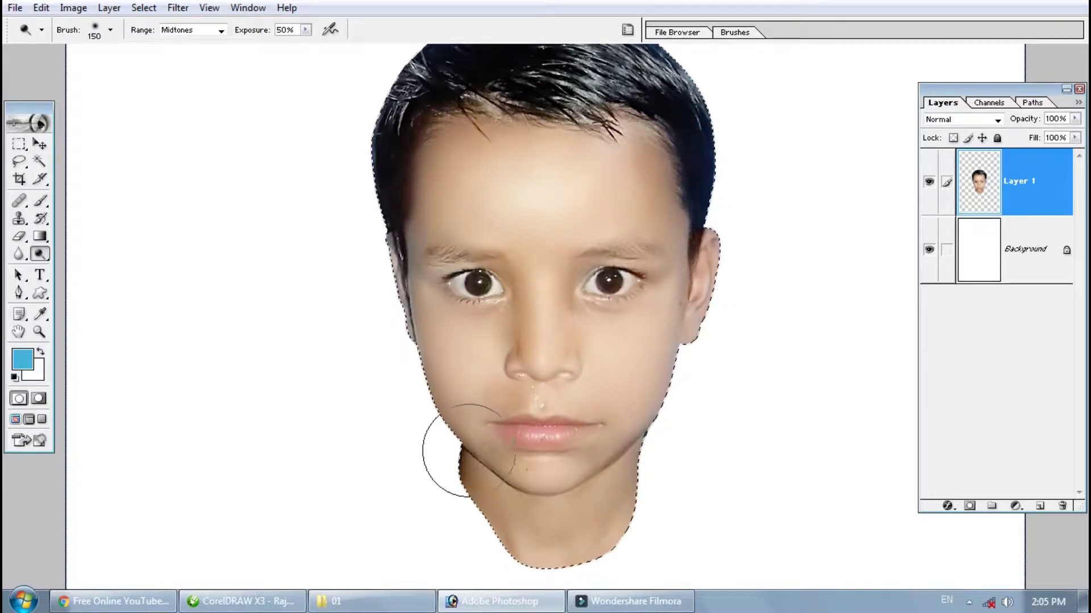
{"action": "left_click_drag", "start_coordinate": [542, 541], "coordinate": [511, 401]}
{"action": "key", "text": "ctrl+shift+f"}
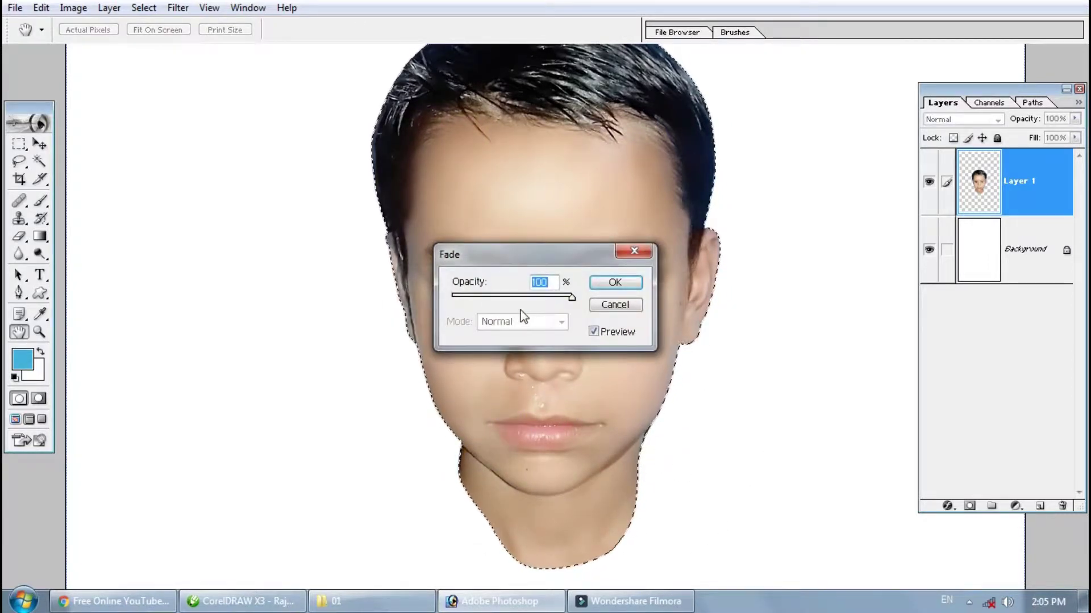
{"action": "key", "text": "Return"}
Open the Coat Pant suit image from the Desktop.
{"action": "key", "text": "v"}
{"action": "key", "text": "ctrl+minus"}
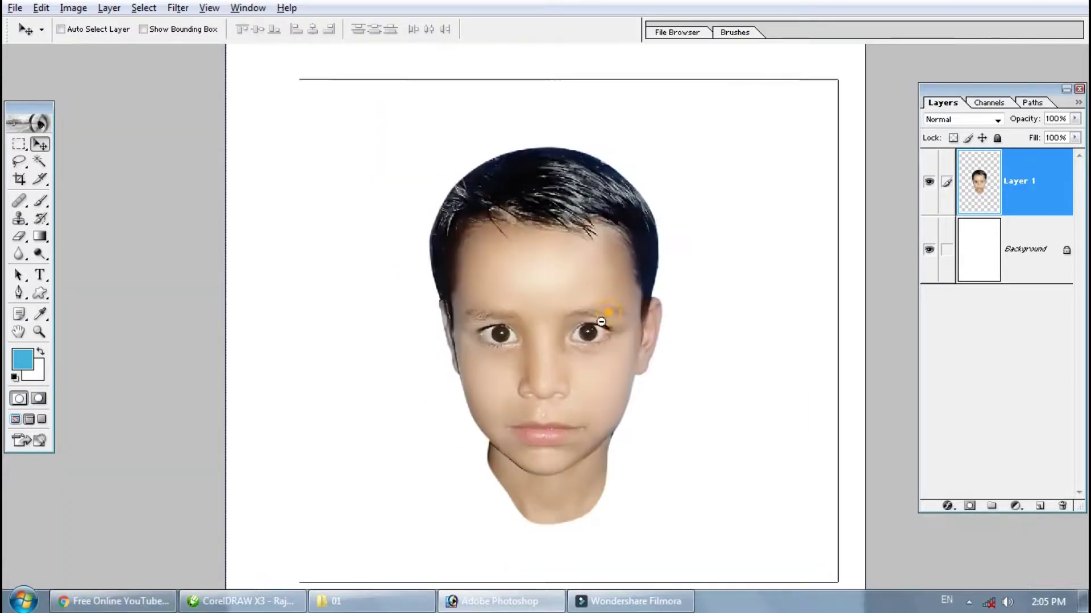
{"action": "key", "text": "ctrl+minus"}
{"action": "key", "text": "ctrl+minus"}
{"action": "key", "text": "ctrl+plus"}
{"action": "key", "text": "ctrl+plus"}
{"action": "key", "text": "ctrl+plus"}
{"action": "key", "text": "ctrl+minus"}
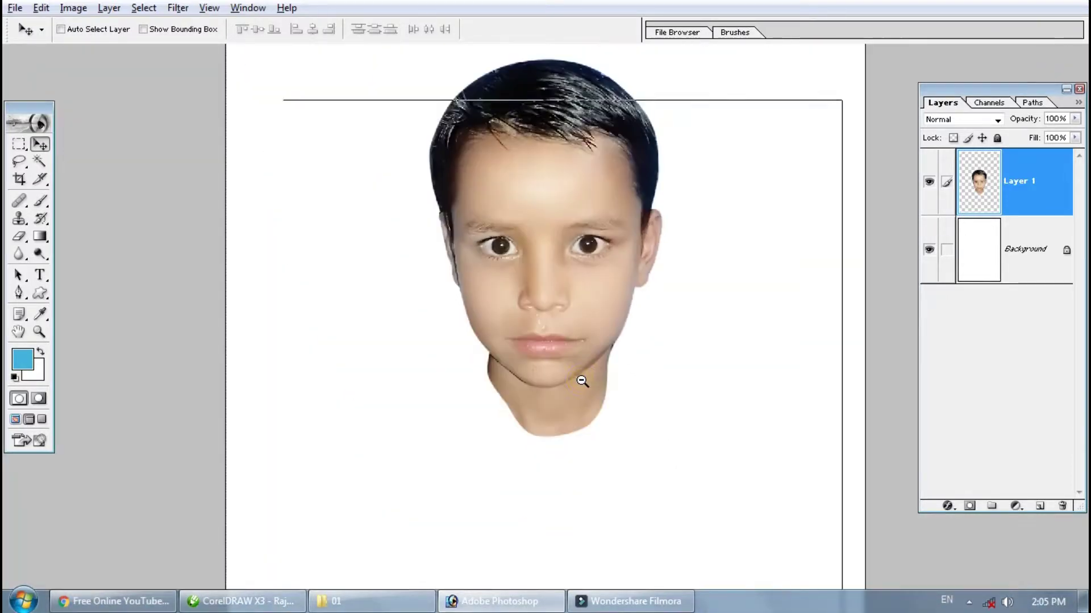
{"action": "key", "text": "ctrl+minus"}
{"action": "key", "text": "f"}
{"action": "key", "text": "f"}
{"action": "key", "text": "ctrl+o"}
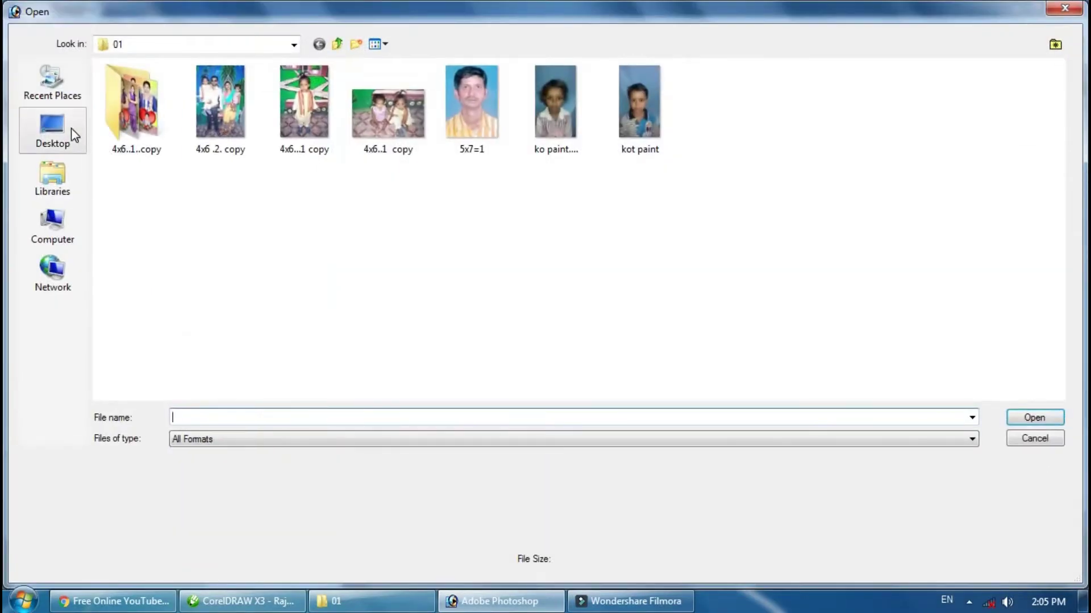
{"action": "left_click", "coordinate": [68, 132]}
{"action": "double_click", "coordinate": [366, 127]}
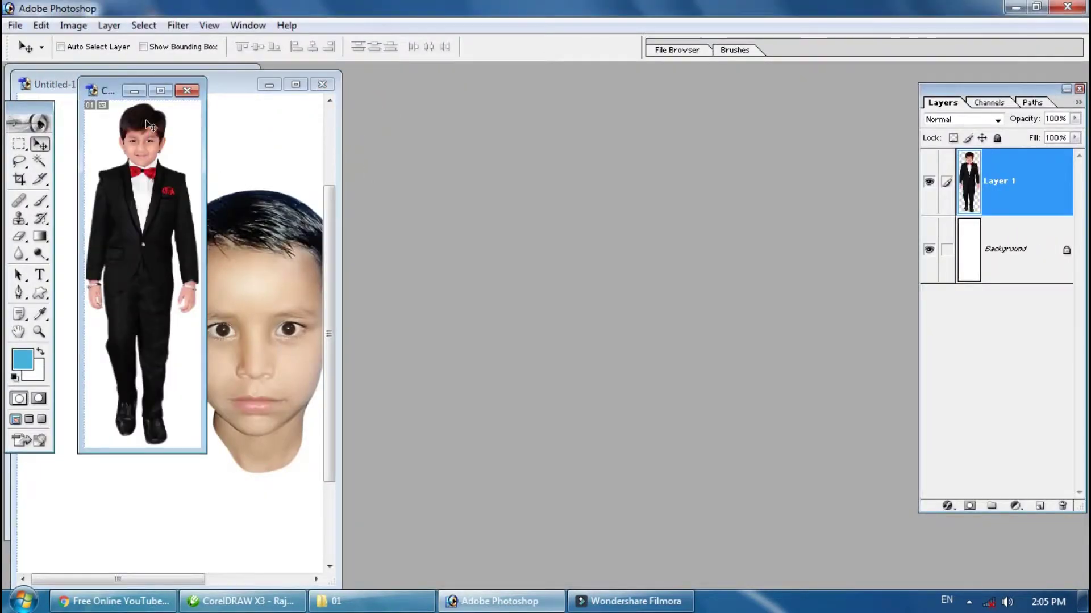
Drag the suited boy into the face document and scale it to about 33% at the canvas top.
{"action": "left_click_drag", "start_coordinate": [113, 97], "coordinate": [754, 141]}
{"action": "left_click_drag", "start_coordinate": [733, 227], "coordinate": [414, 267]}
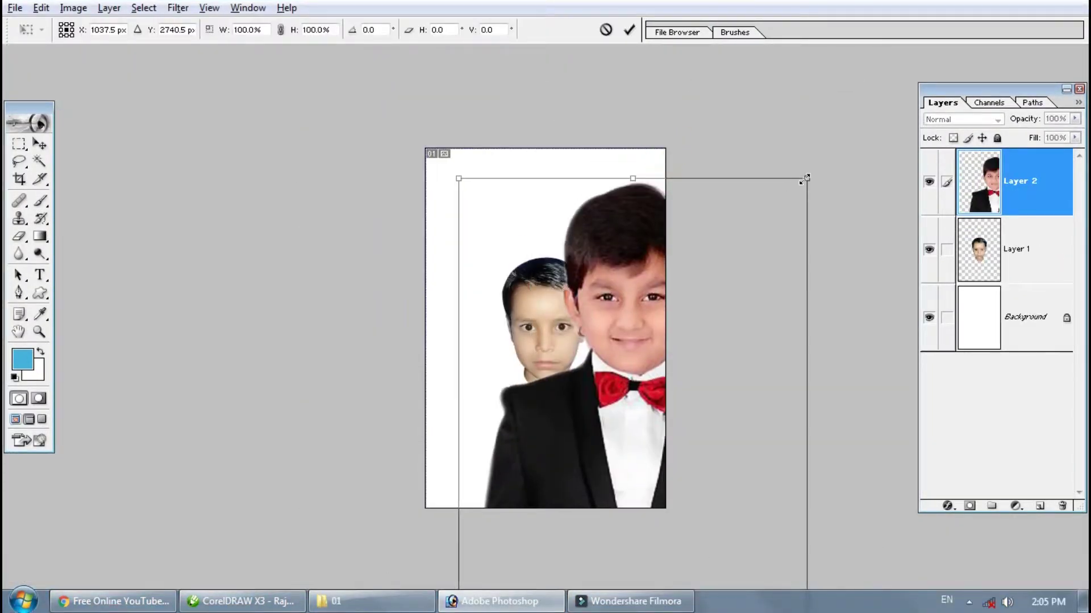
{"action": "left_click_drag", "start_coordinate": [807, 177], "coordinate": [672, 389]}
{"action": "left_click_drag", "start_coordinate": [625, 437], "coordinate": [609, 219]}
{"action": "left_click_drag", "start_coordinate": [653, 158], "coordinate": [616, 243]}
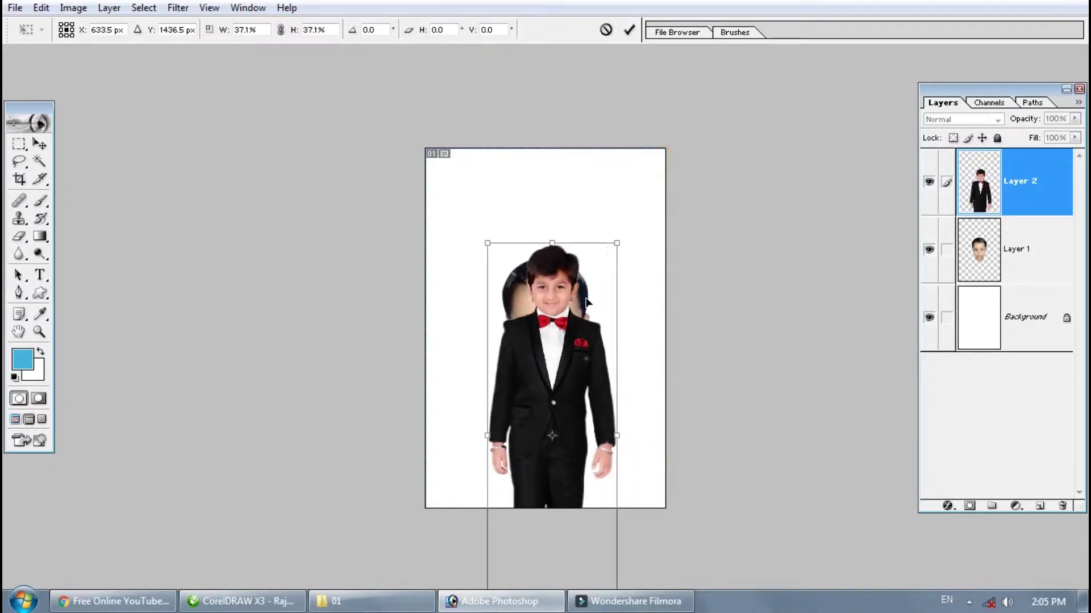
{"action": "left_click_drag", "start_coordinate": [586, 301], "coordinate": [577, 192]}
{"action": "left_click_drag", "start_coordinate": [609, 511], "coordinate": [596, 494]}
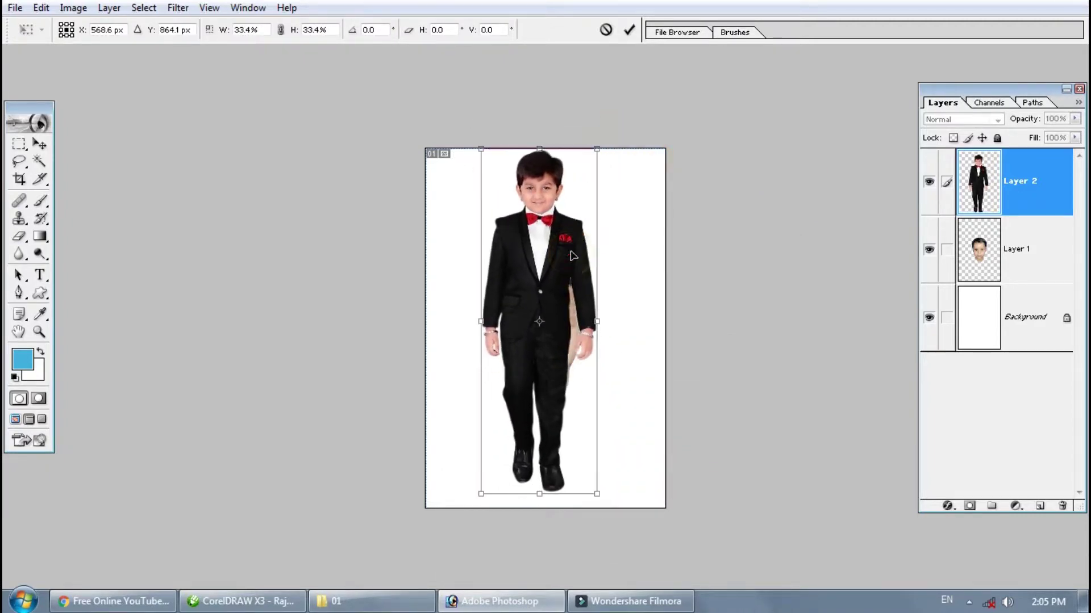
{"action": "left_click_drag", "start_coordinate": [596, 152], "coordinate": [594, 160]}
{"action": "key", "text": "Return"}
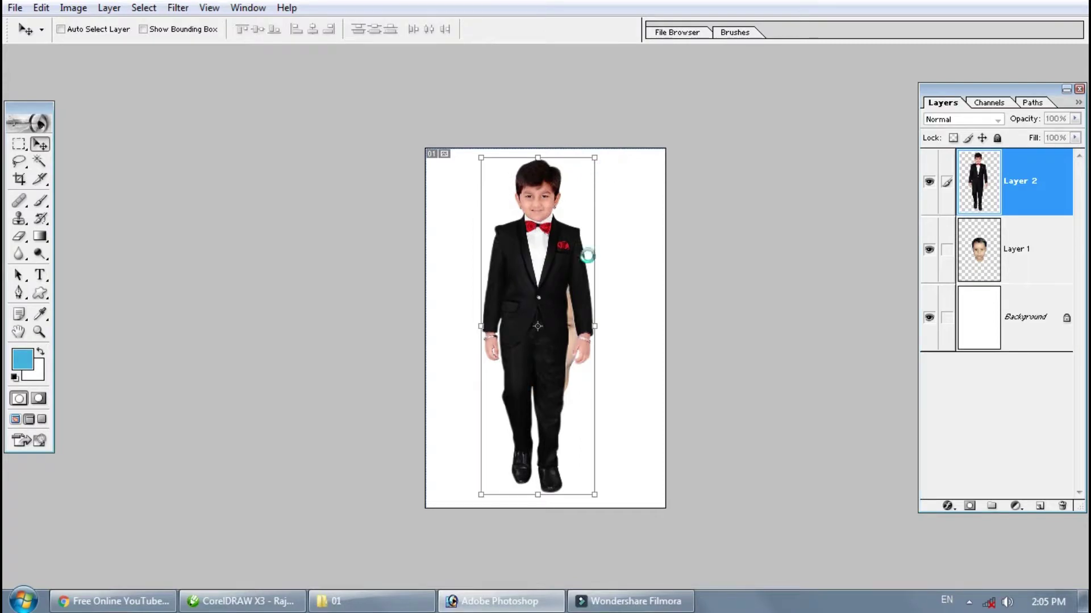
Move the large face (Layer 1) to the suited boy's right and fit the document on screen.
{"action": "left_click", "coordinate": [485, 193]}
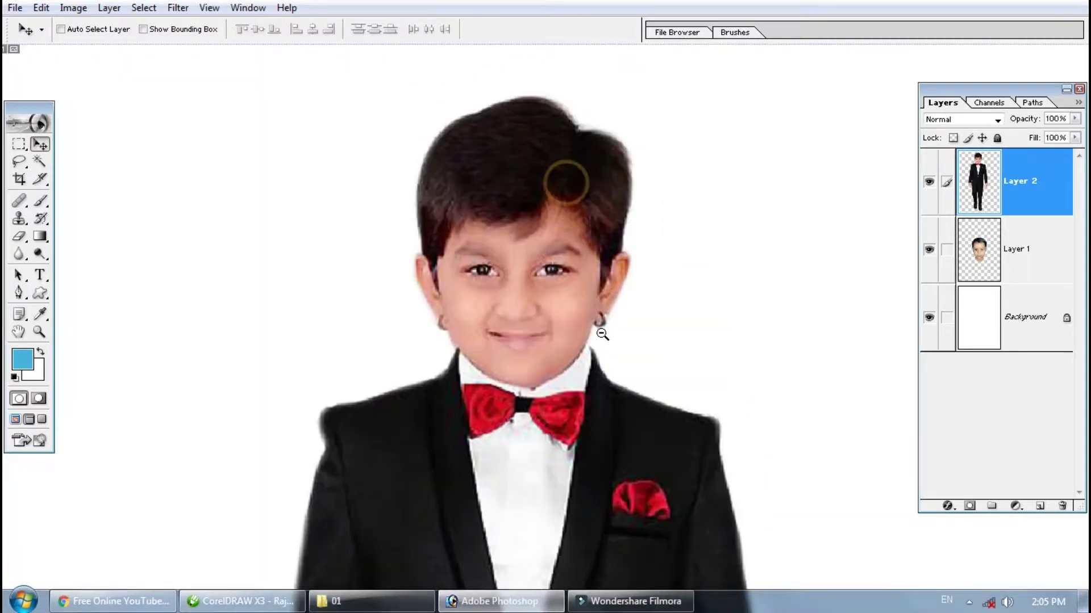
{"action": "left_click_drag", "start_coordinate": [620, 581], "coordinate": [621, 450]}
{"action": "left_click", "coordinate": [981, 253]}
{"action": "left_click_drag", "start_coordinate": [864, 394], "coordinate": [824, 252]}
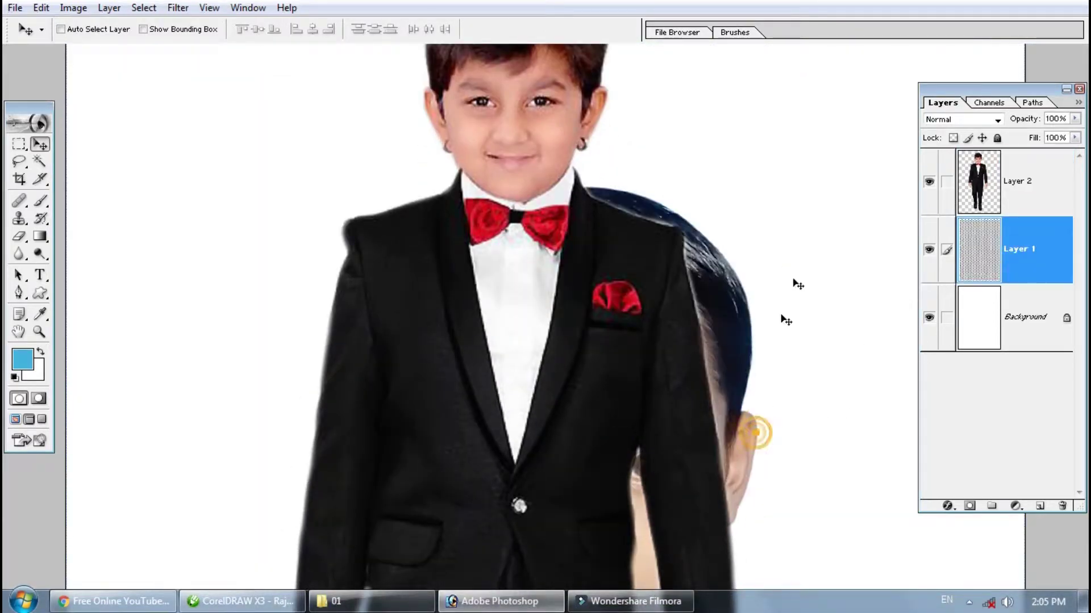
{"action": "key", "text": "ctrl+0"}
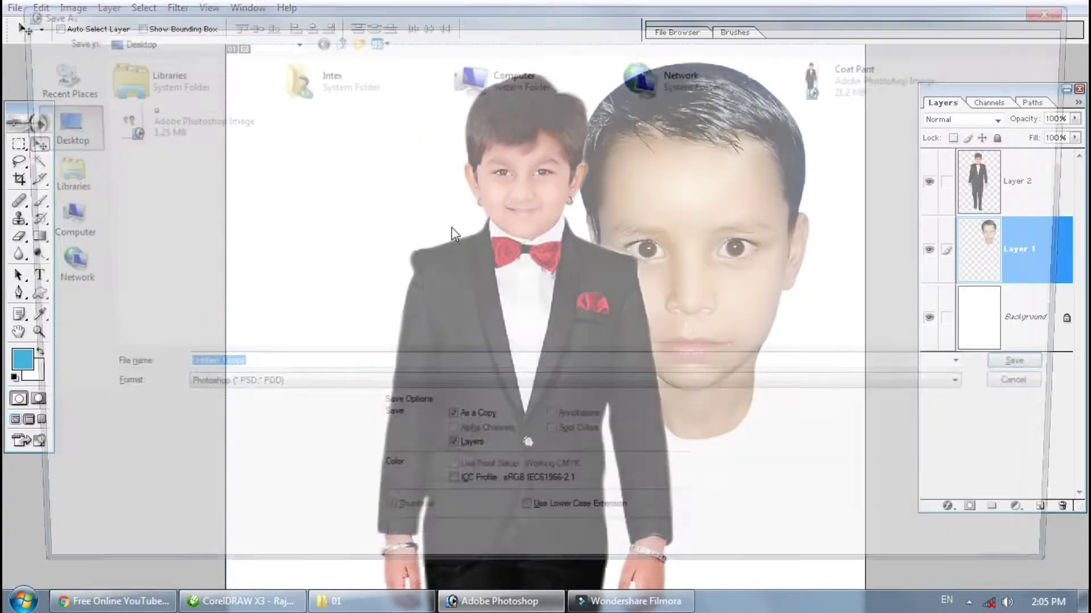
Save the document over the existing file 'u'.
{"action": "key", "text": "ctrl+alt+s"}
{"action": "left_click", "coordinate": [139, 128]}
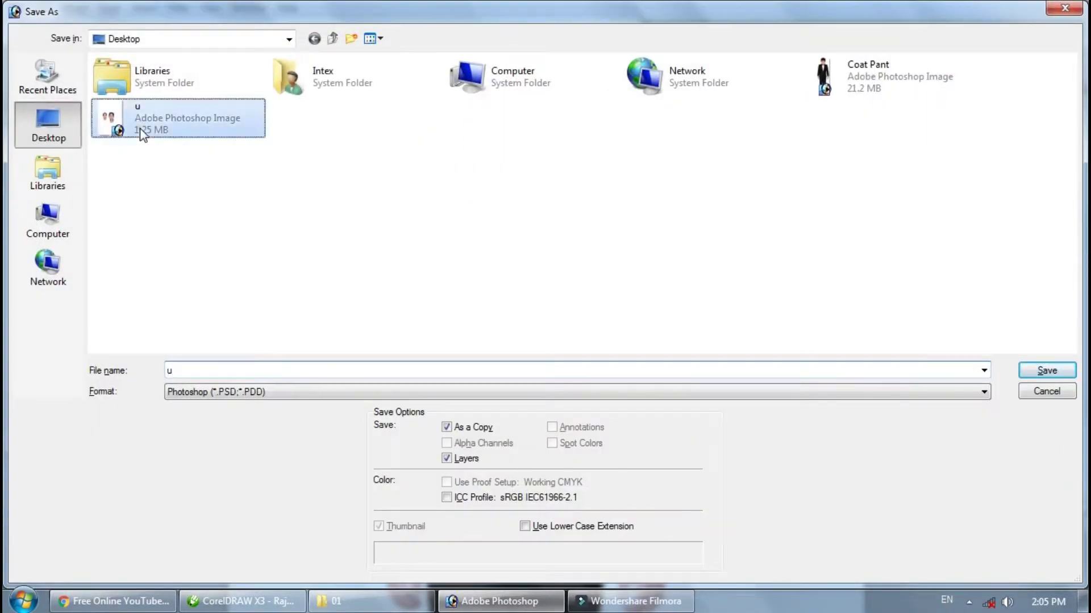
{"action": "key", "text": "Return"}
{"action": "key", "text": "Return"}
Put Layer 2 below Layer 1 and move the face over the suit.
{"action": "key", "text": "ctrl+bracketright"}
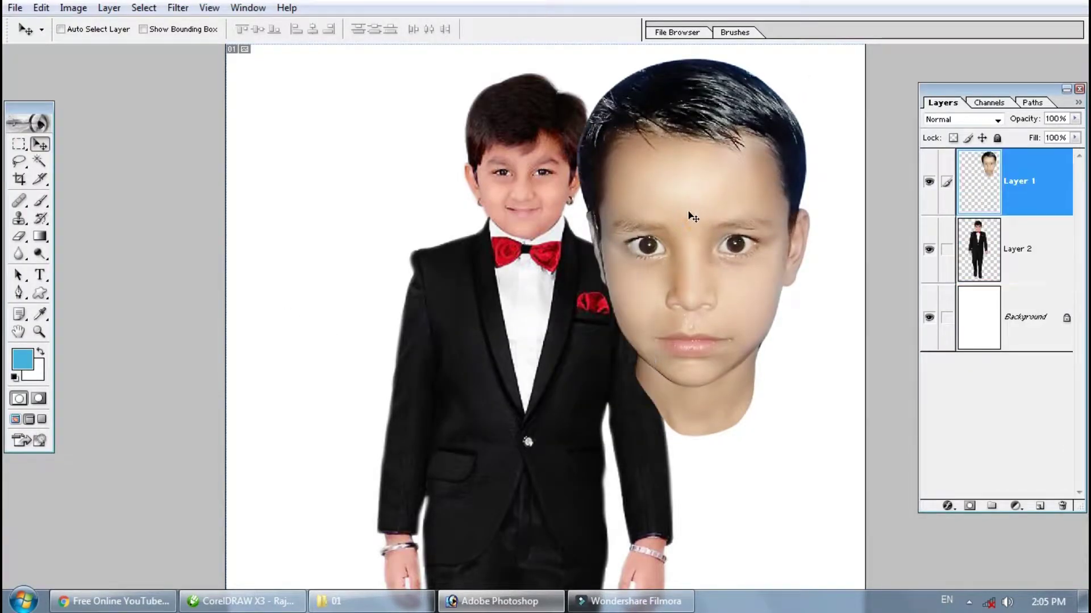
{"action": "right_click", "coordinate": [707, 246]}
{"action": "left_click_drag", "start_coordinate": [707, 246], "coordinate": [670, 258]}
{"action": "key", "text": "ctrl+alt+z"}
{"action": "key", "text": "ctrl+alt+z"}
{"action": "left_click_drag", "start_coordinate": [1008, 207], "coordinate": [1010, 281]}
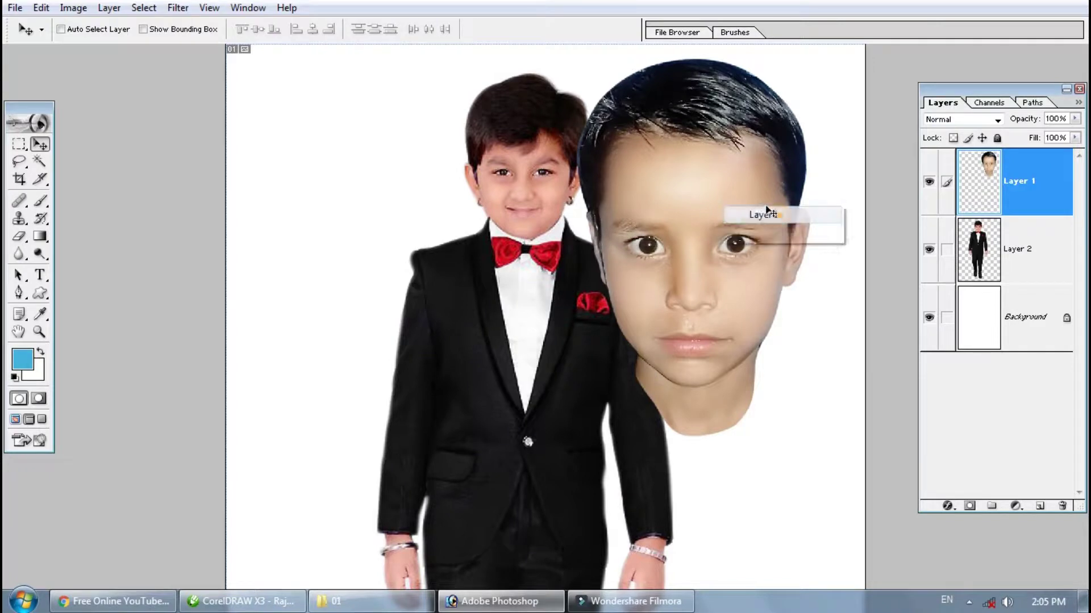
{"action": "left_click", "coordinate": [766, 214]}
{"action": "left_click_drag", "start_coordinate": [707, 243], "coordinate": [640, 276]}
Shrink the face and move it up and right toward the boy's head.
{"action": "key", "text": "ctrl+t"}
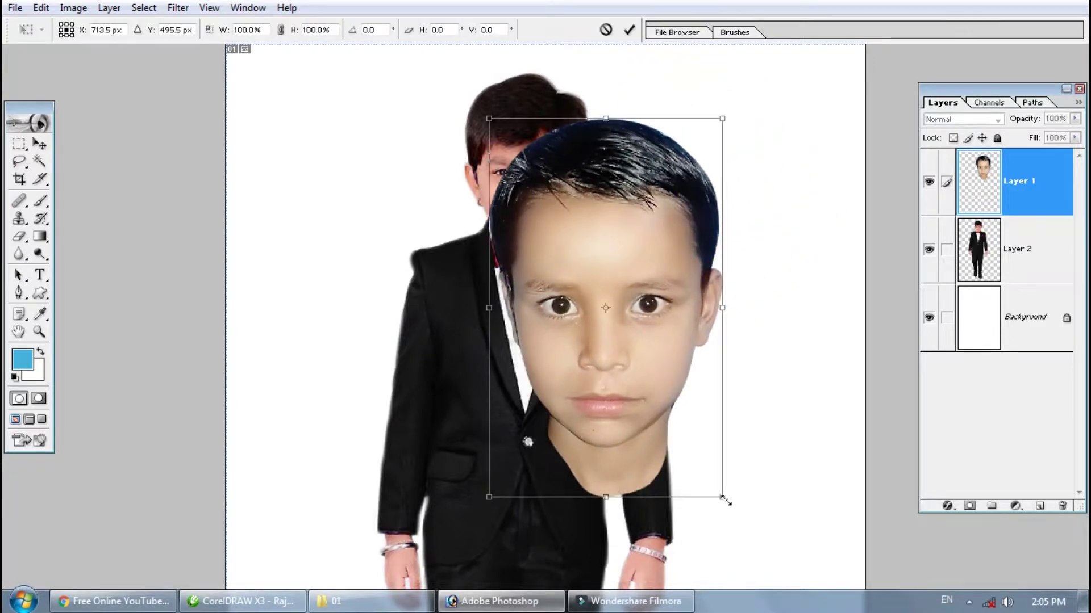
{"action": "left_click_drag", "start_coordinate": [724, 499], "coordinate": [634, 340]}
{"action": "key", "text": "Return"}
{"action": "mouse_move", "coordinate": [613, 265]}
{"action": "left_mouse_down"}
{"action": "mouse_move", "coordinate": [653, 221]}
{"action": "mouse_move", "coordinate": [506, 226]}
{"action": "left_mouse_up"}
{"action": "key", "text": "ctrl+plus"}
{"action": "key", "text": "ctrl+plus"}
{"action": "right_click", "coordinate": [507, 320]}
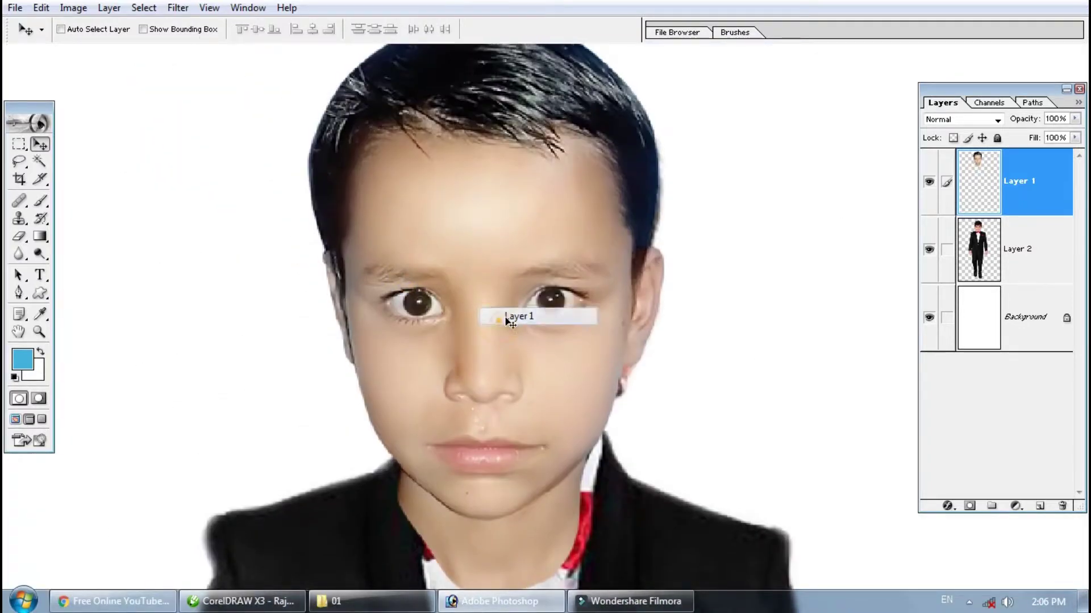
{"action": "left_click", "coordinate": [507, 320]}
Scale the face to about 87.7%, raise it over the ears, then enlarge it slightly.
{"action": "key", "text": "ctrl+t"}
{"action": "left_click_drag", "start_coordinate": [670, 86], "coordinate": [660, 125]}
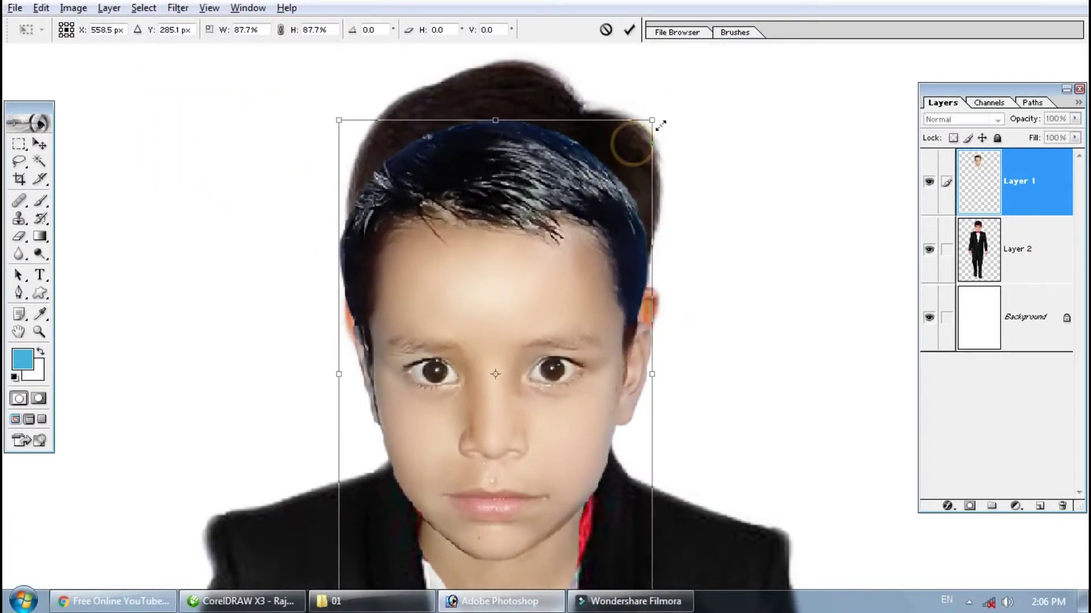
{"action": "key", "text": "Return"}
{"action": "left_click_drag", "start_coordinate": [531, 305], "coordinate": [535, 256]}
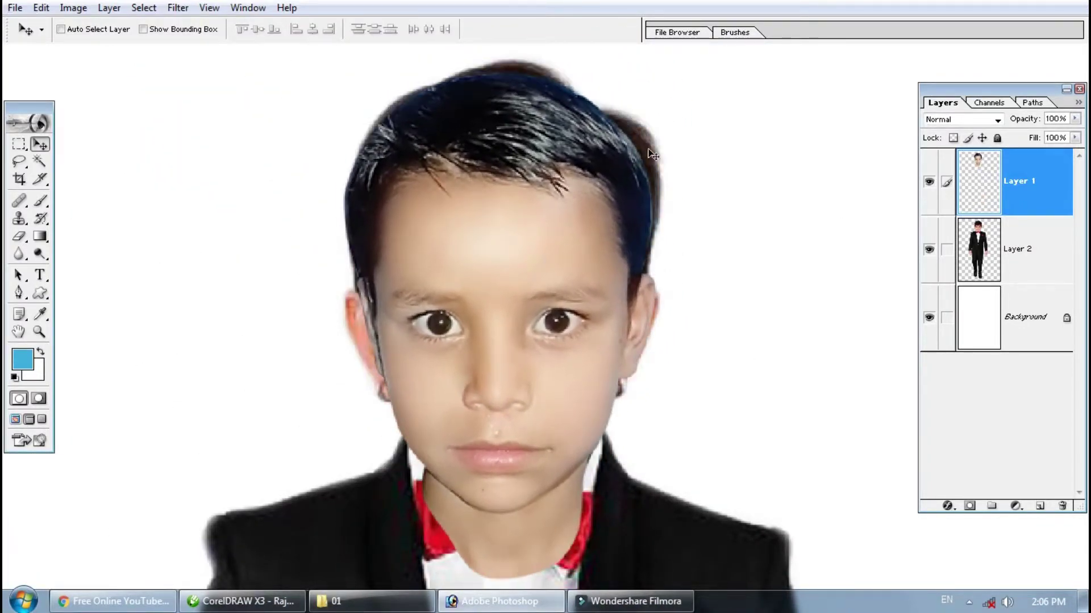
{"action": "key", "text": "ctrl+t"}
{"action": "left_click_drag", "start_coordinate": [658, 77], "coordinate": [687, 67]}
{"action": "key", "text": "Return"}
Align the face to the head at 50% opacity, restore 100%, hide it and select Layer 2.
{"action": "key", "text": "5"}
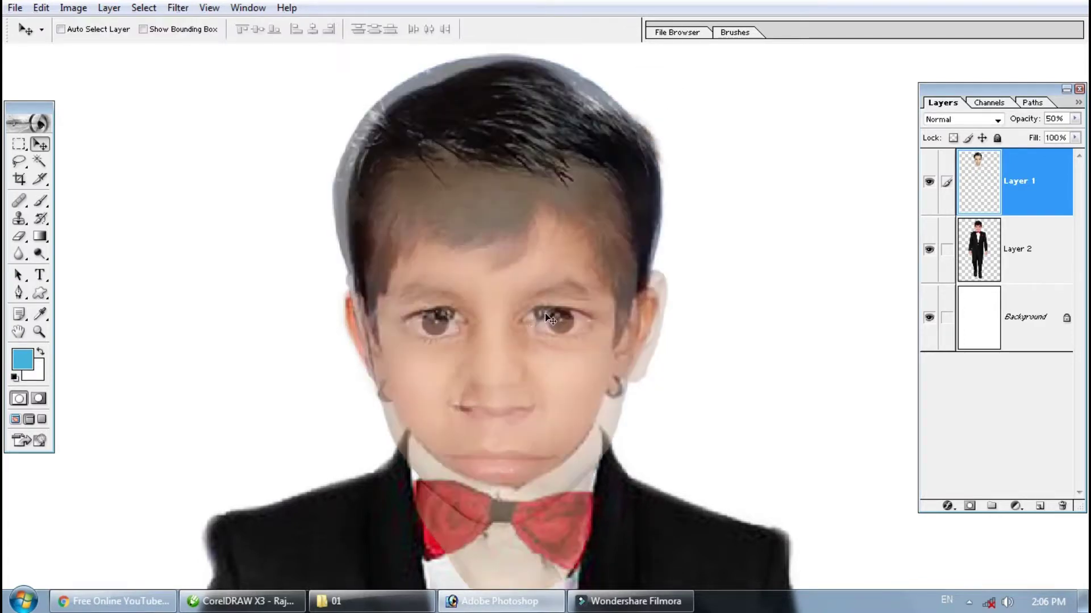
{"action": "left_click_drag", "start_coordinate": [548, 318], "coordinate": [516, 352]}
{"action": "key", "text": "ctrl+t"}
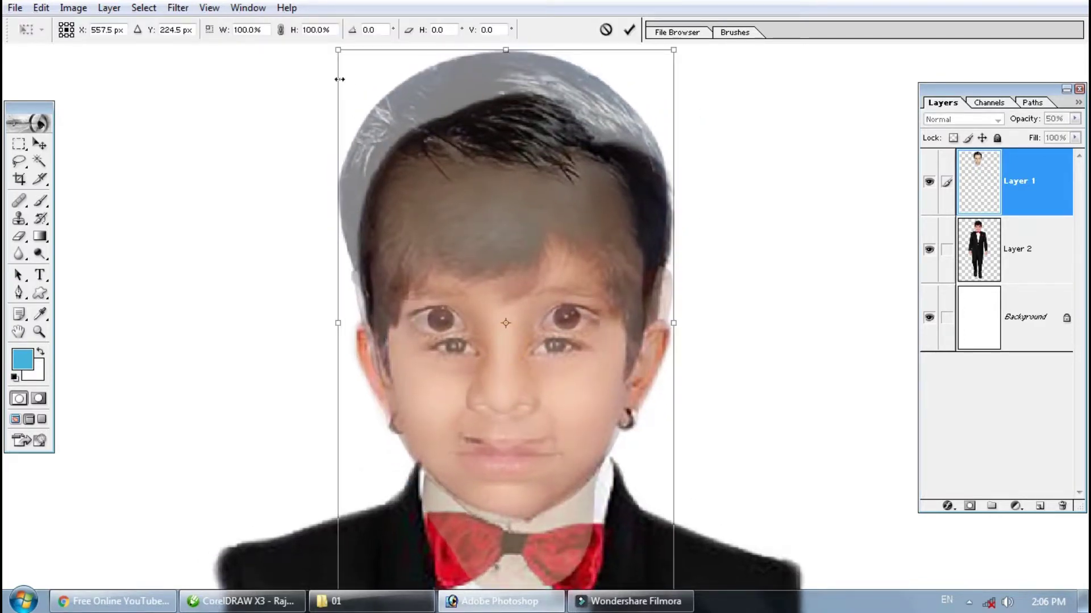
{"action": "left_click_drag", "start_coordinate": [339, 79], "coordinate": [356, 83]}
{"action": "key", "text": "Return"}
{"action": "mouse_move", "coordinate": [519, 258]}
{"action": "left_mouse_down"}
{"action": "mouse_move", "coordinate": [485, 308]}
{"action": "mouse_move", "coordinate": [494, 301]}
{"action": "left_mouse_up"}
{"action": "key", "text": "0"}
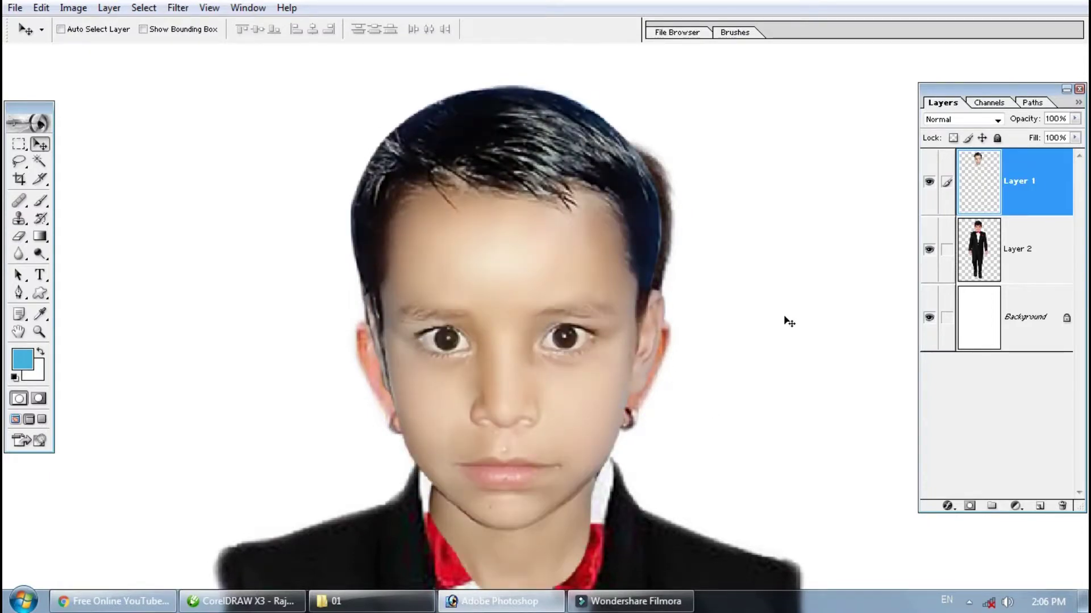
{"action": "left_click", "coordinate": [928, 182]}
{"action": "left_click", "coordinate": [1017, 250]}
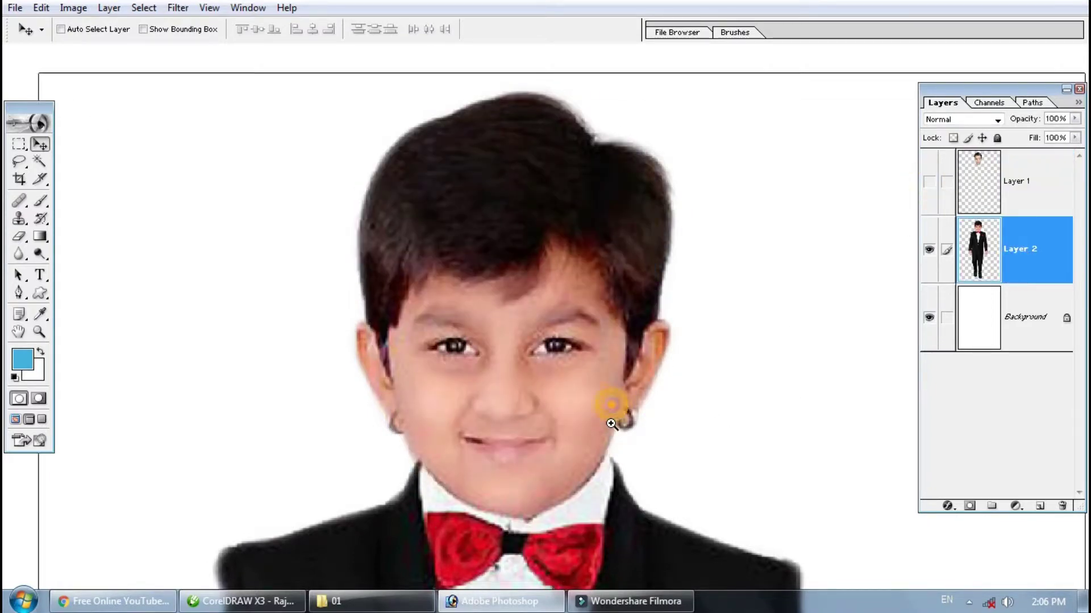
Trace a Pen path around the original boy's head and hair.
{"action": "scroll", "coordinate": [648, 347], "scroll_direction": "down", "scroll_amount": 3}
{"action": "key", "text": "p"}
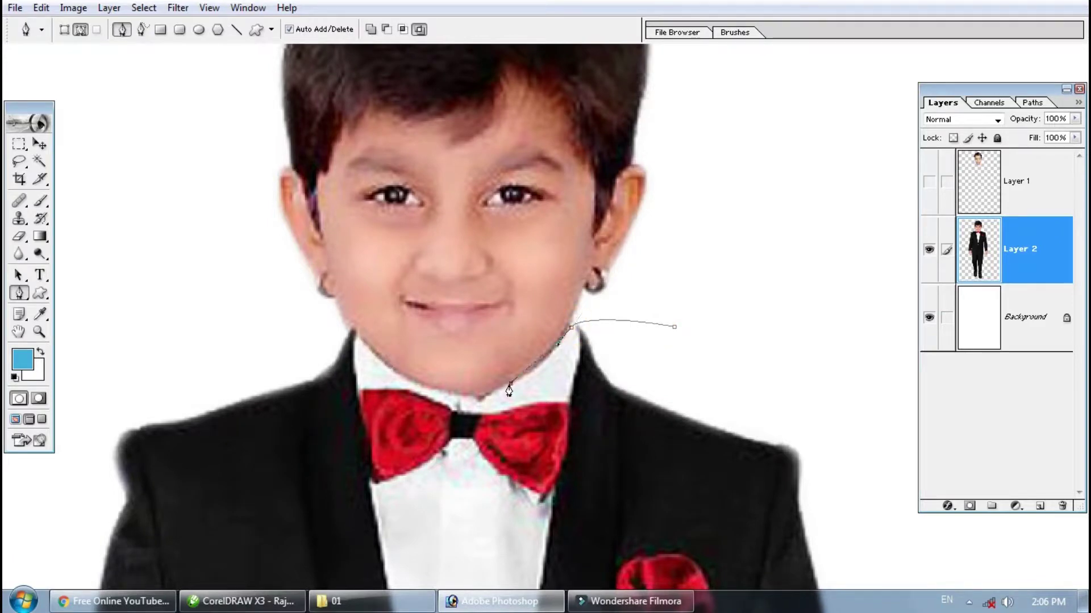
{"action": "left_click", "coordinate": [356, 339]}
{"action": "left_click", "coordinate": [304, 322]}
{"action": "scroll", "coordinate": [304, 321], "scroll_direction": "up", "scroll_amount": 3}
{"action": "left_click", "coordinate": [224, 389]}
{"action": "left_click", "coordinate": [245, 299]}
{"action": "left_click_drag", "start_coordinate": [334, 148], "coordinate": [354, 123]}
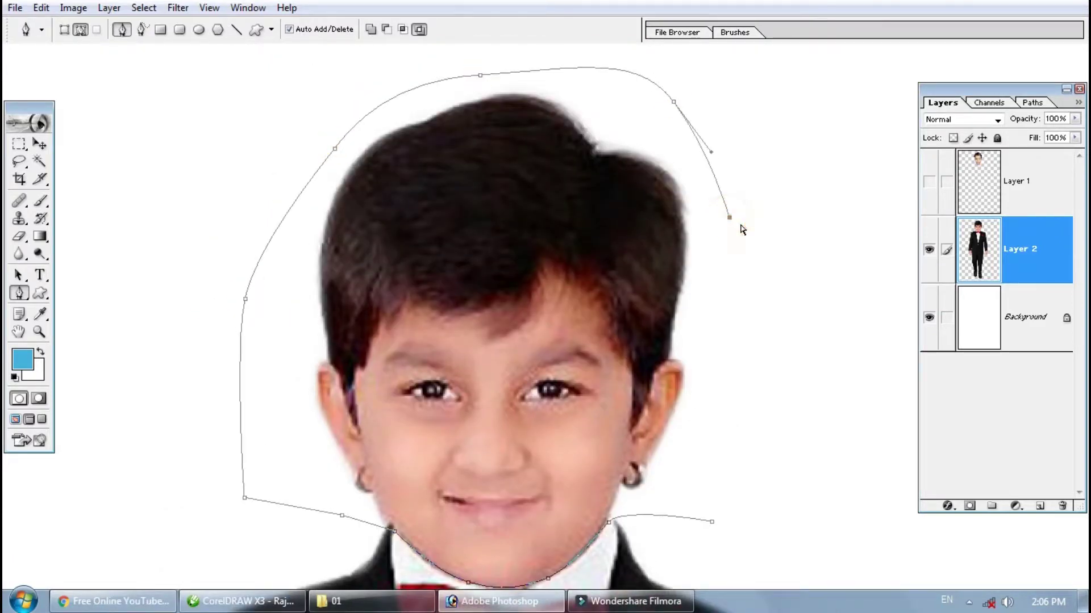
Turn the path into a feathered selection, delete the old head and deselect.
{"action": "key", "text": "ctrl+Return"}
{"action": "key", "text": "ctrl+alt+d"}
{"action": "key", "text": "Return"}
{"action": "key", "text": "Delete"}
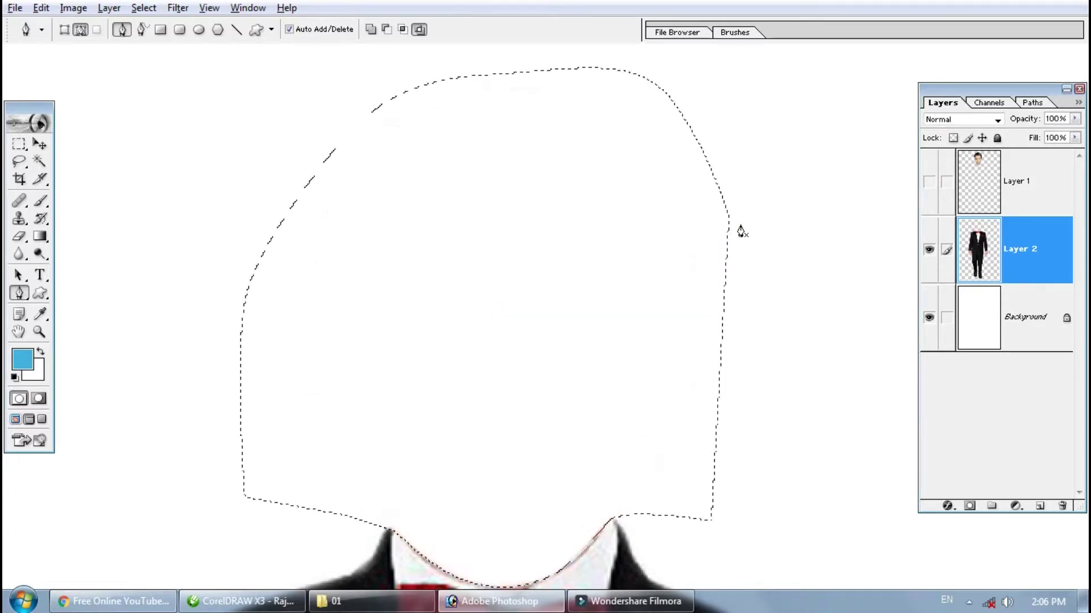
{"action": "key", "text": "ctrl+d"}
Show the face layer again and select Layer 1.
{"action": "key", "text": "v"}
{"action": "left_click", "coordinate": [930, 182]}
{"action": "left_click", "coordinate": [977, 180]}
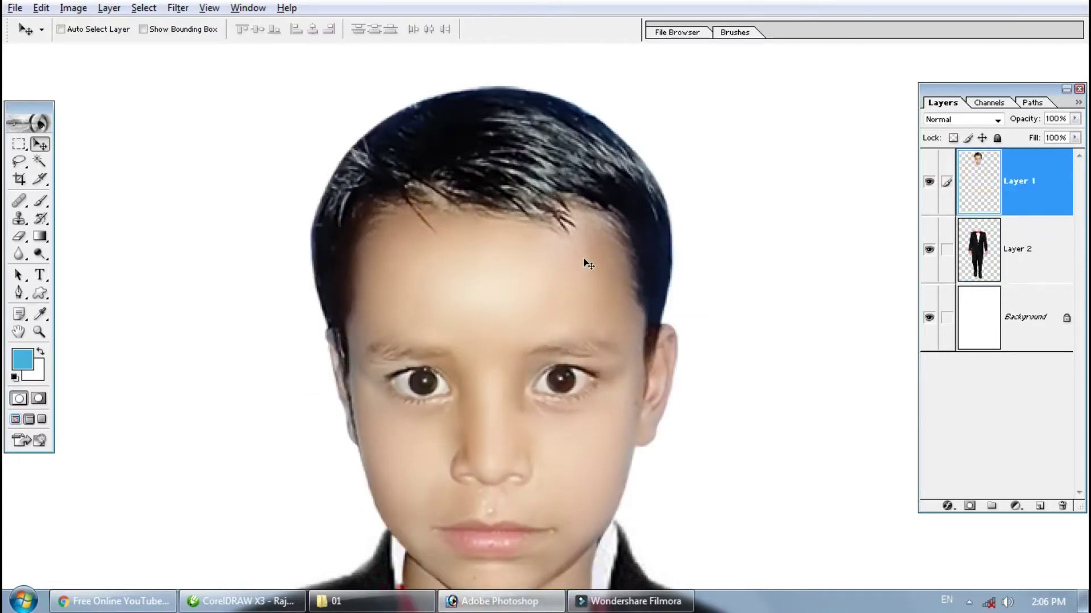
{"action": "key", "text": "h"}
{"action": "key", "text": "v"}
{"action": "scroll", "coordinate": [523, 280], "scroll_direction": "down", "scroll_amount": 5}
{"action": "right_click", "coordinate": [505, 287]}
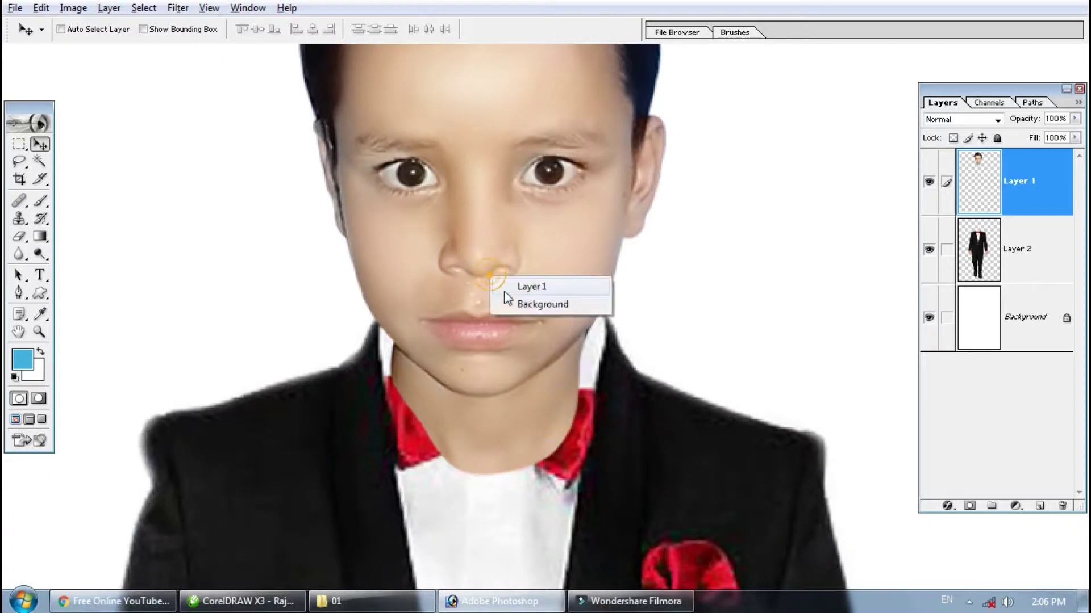
{"action": "left_click", "coordinate": [514, 288]}
Drag Layer 1 below Layer 2 and shrink the face to about 94%.
{"action": "left_click_drag", "start_coordinate": [994, 193], "coordinate": [1008, 284]}
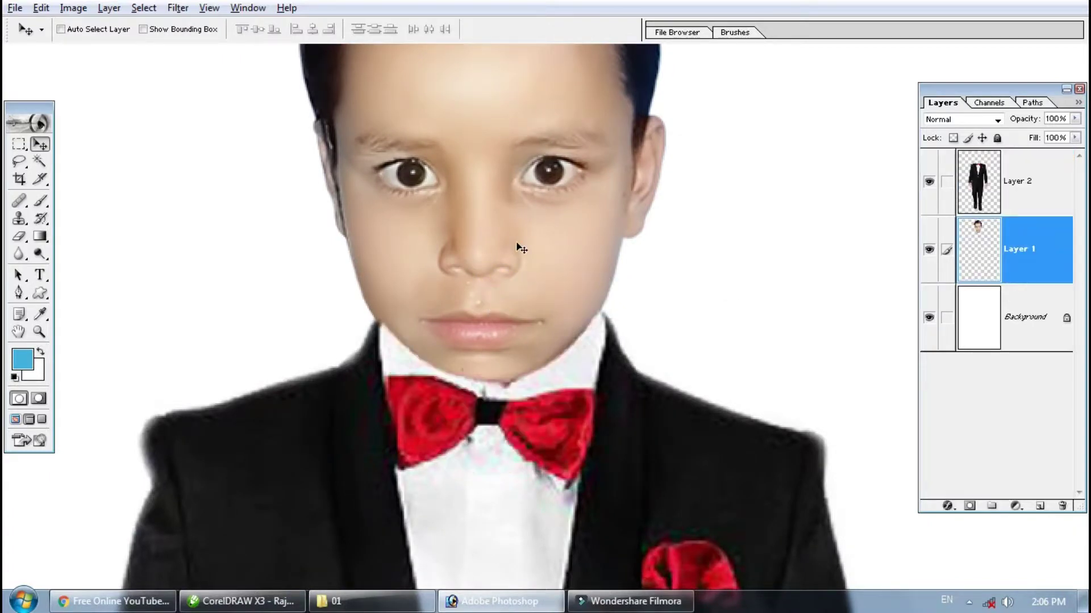
{"action": "left_click", "coordinate": [549, 226], "text": "ctrl+alt"}
{"action": "key", "text": "ctrl+t"}
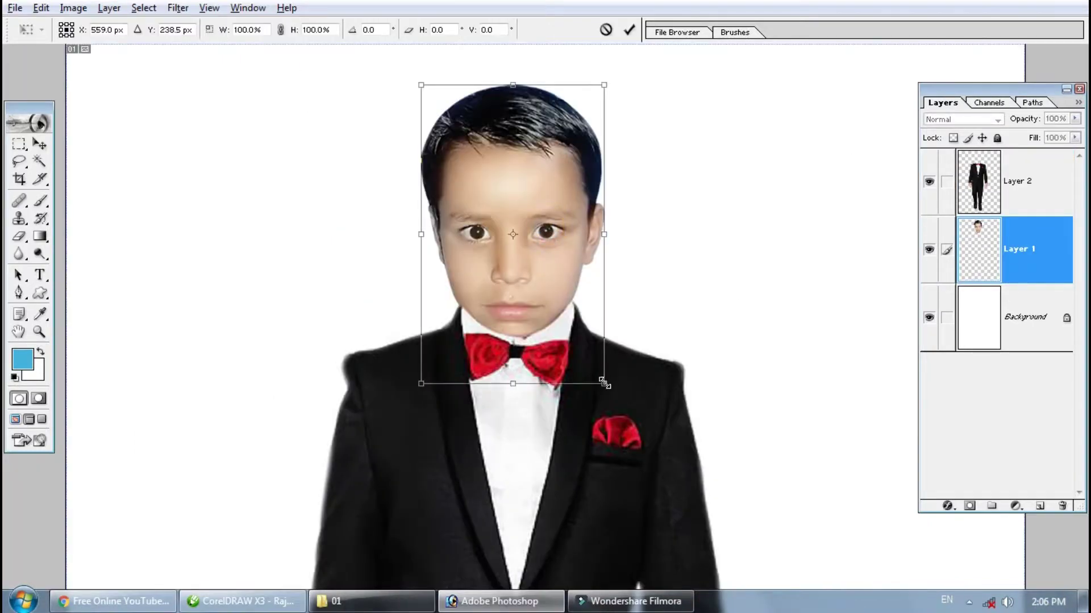
{"action": "left_click_drag", "start_coordinate": [612, 390], "coordinate": [591, 365]}
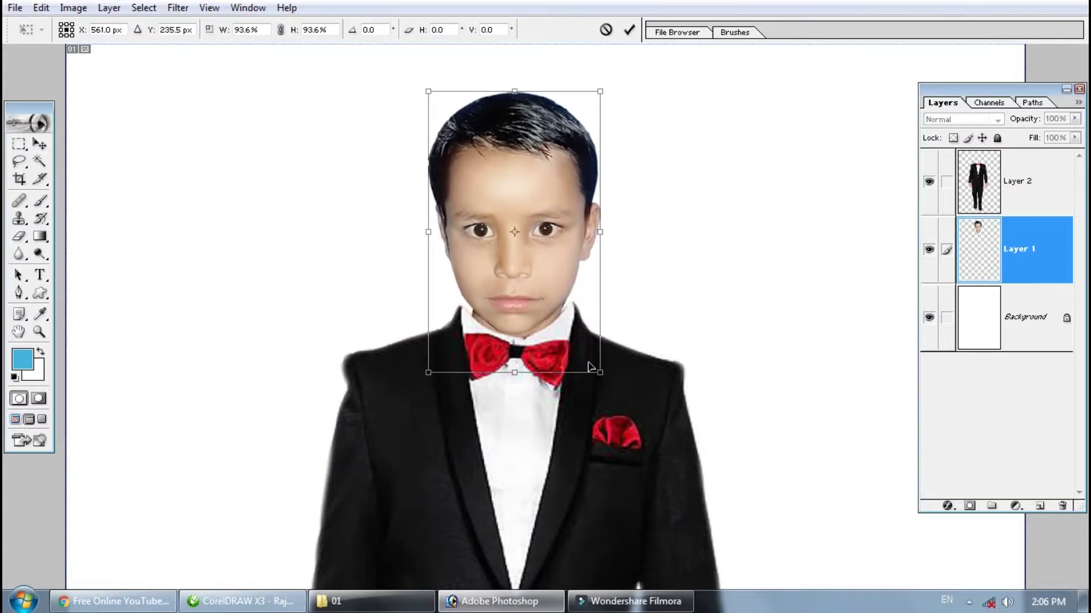
{"action": "key", "text": "Return"}
Enlarge the face to about 103.7% so it sits above the collar.
{"action": "left_click", "coordinate": [384, 286], "text": "alt"}
{"action": "left_click", "coordinate": [539, 367], "text": "alt"}
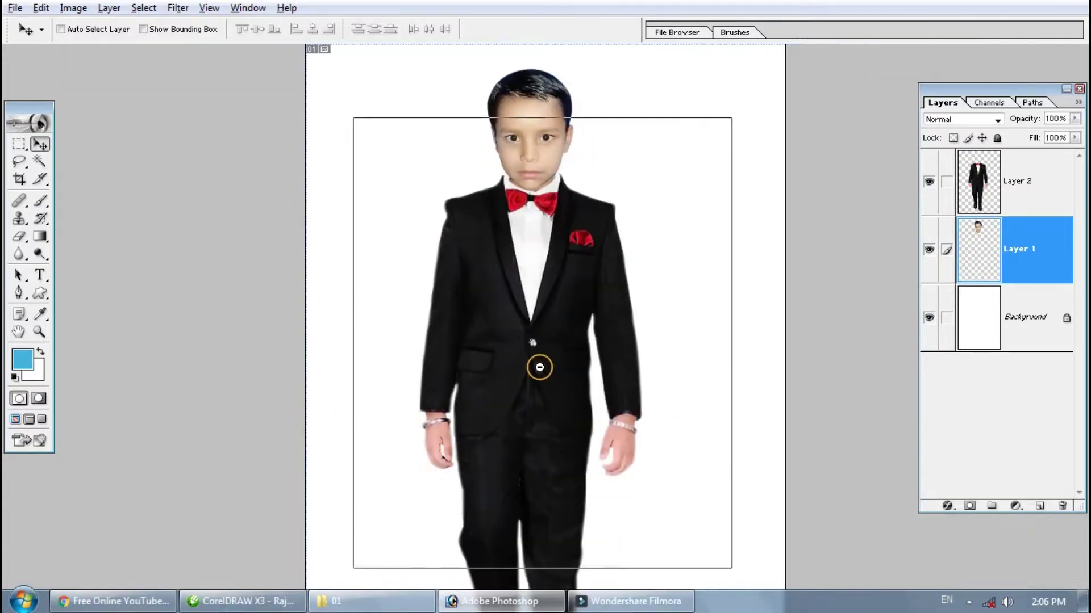
{"action": "left_click", "coordinate": [537, 196]}
{"action": "left_click", "coordinate": [521, 364]}
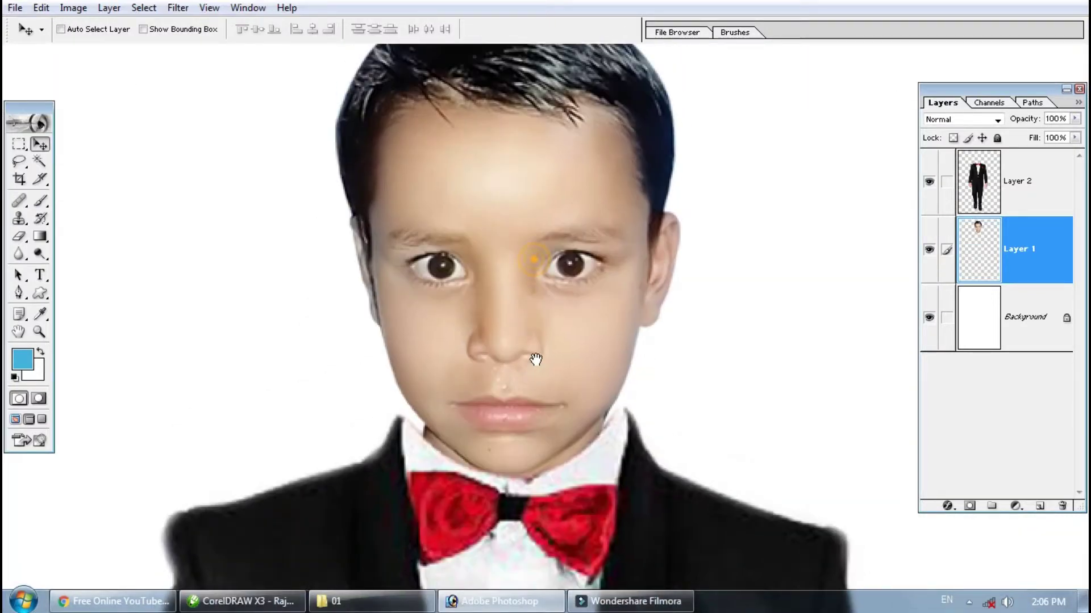
{"action": "left_click", "coordinate": [564, 348]}
{"action": "key", "text": "ctrl+t"}
{"action": "left_click_drag", "start_coordinate": [640, 118], "coordinate": [656, 109]}
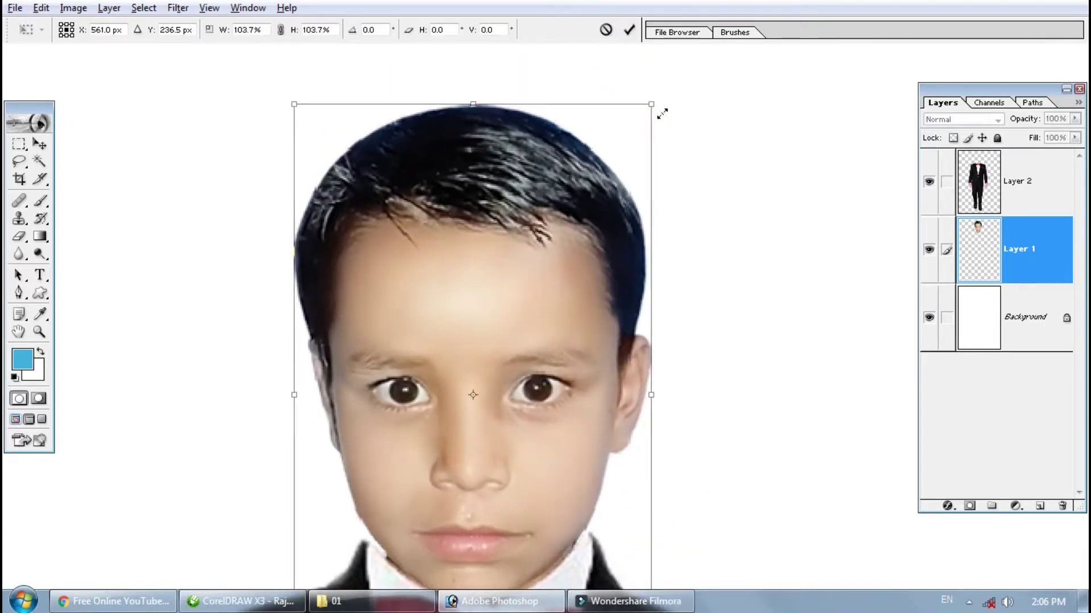
{"action": "key", "text": "Return"}
Zoom out to check the whole suited figure, then zoom in on the face and bow tie.
{"action": "left_click", "coordinate": [584, 383], "text": "alt"}
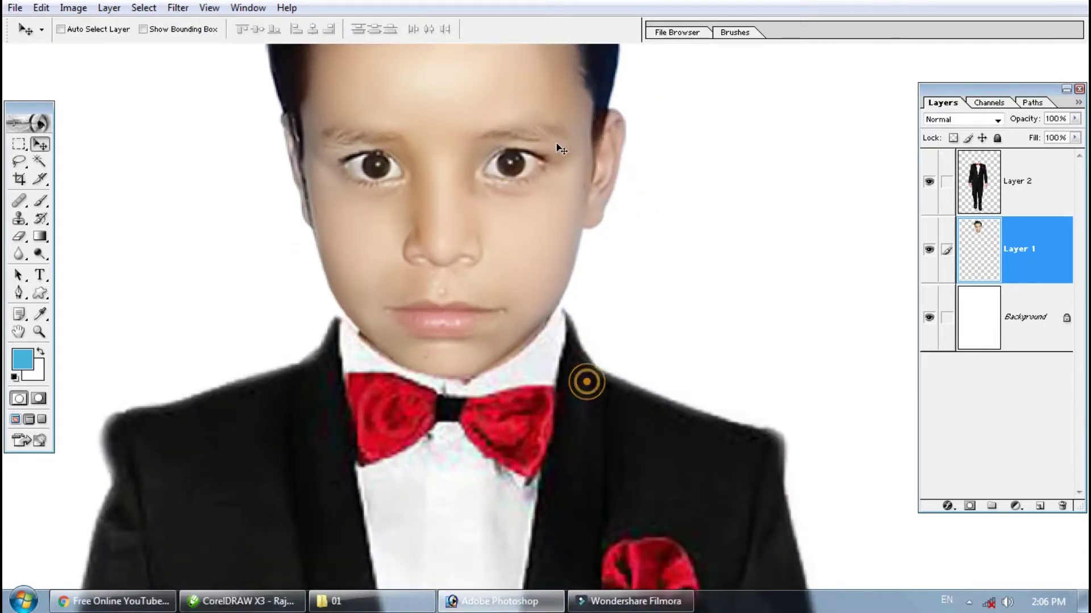
{"action": "left_click", "coordinate": [582, 406], "text": "alt"}
{"action": "left_click", "coordinate": [568, 256], "text": "alt"}
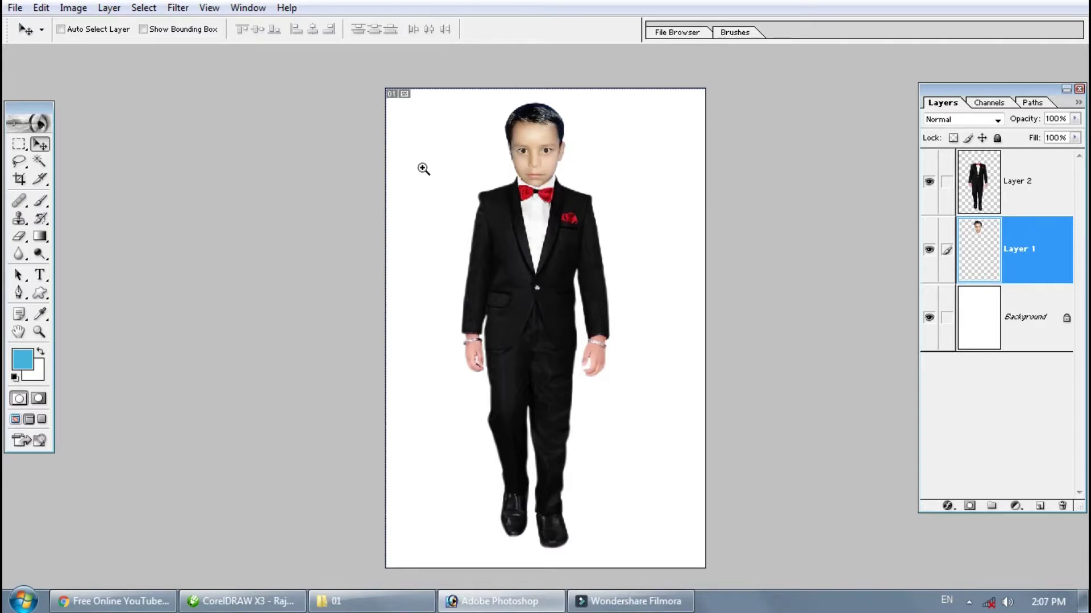
{"action": "left_click", "coordinate": [423, 168]}
{"action": "left_click", "coordinate": [413, 302]}
{"action": "right_click", "coordinate": [600, 342]}
{"action": "left_click", "coordinate": [613, 341]}
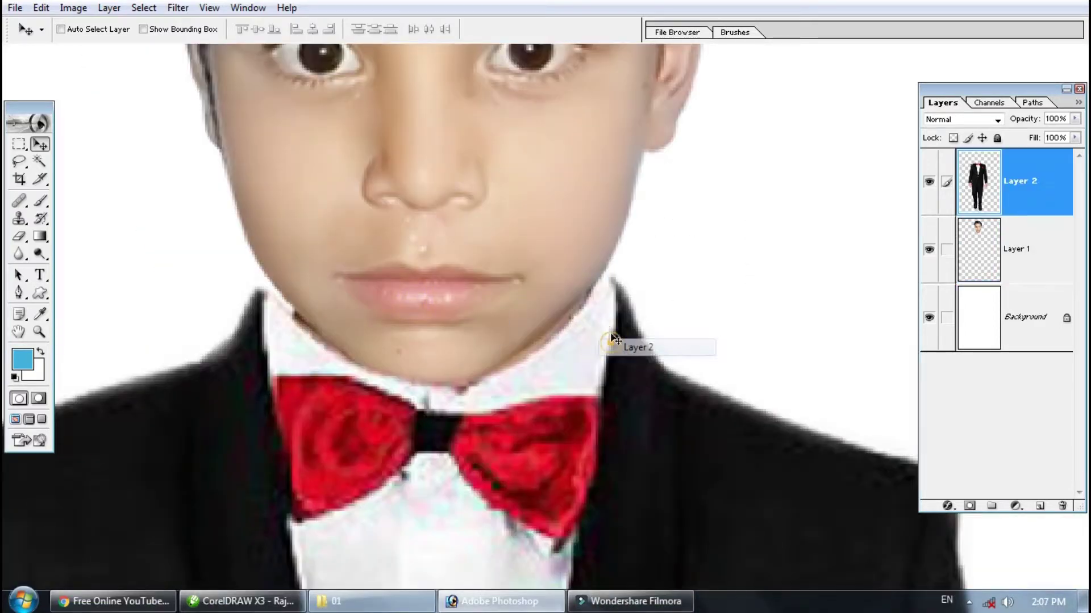
{"action": "key", "text": "ctrl+plus"}
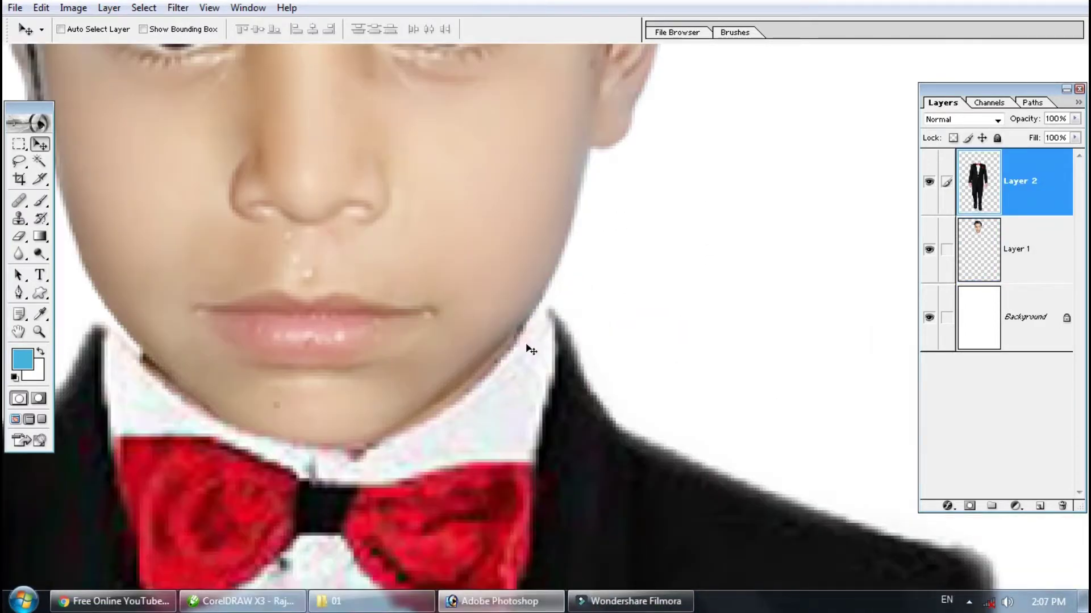
Clone-stamp the collar edge under the boy's chin at 30% opacity, then view the full figure.
{"action": "key", "text": "s"}
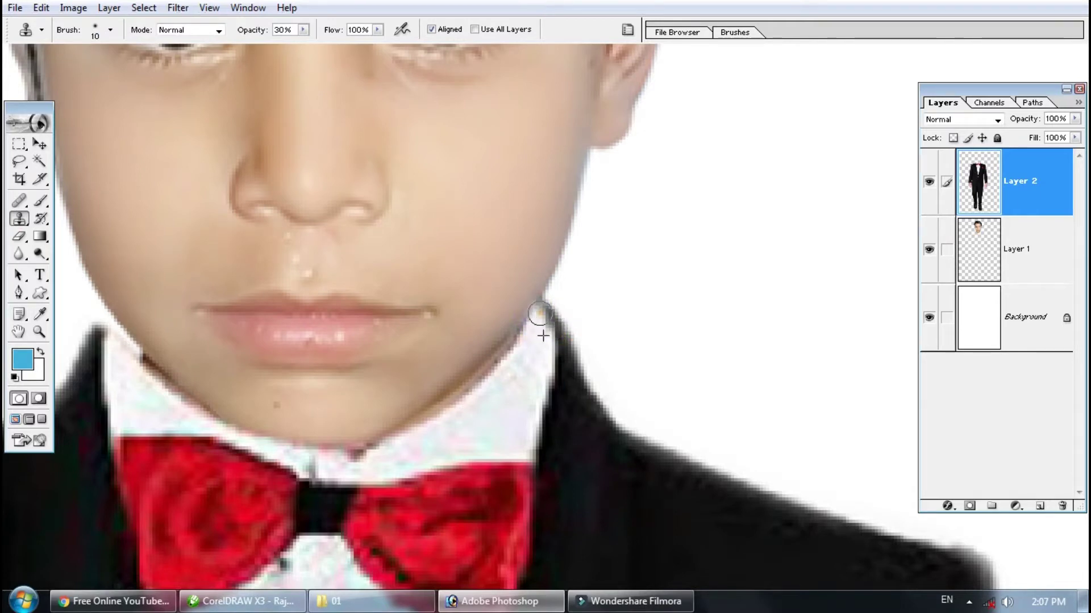
{"action": "left_click", "coordinate": [395, 316], "text": "alt"}
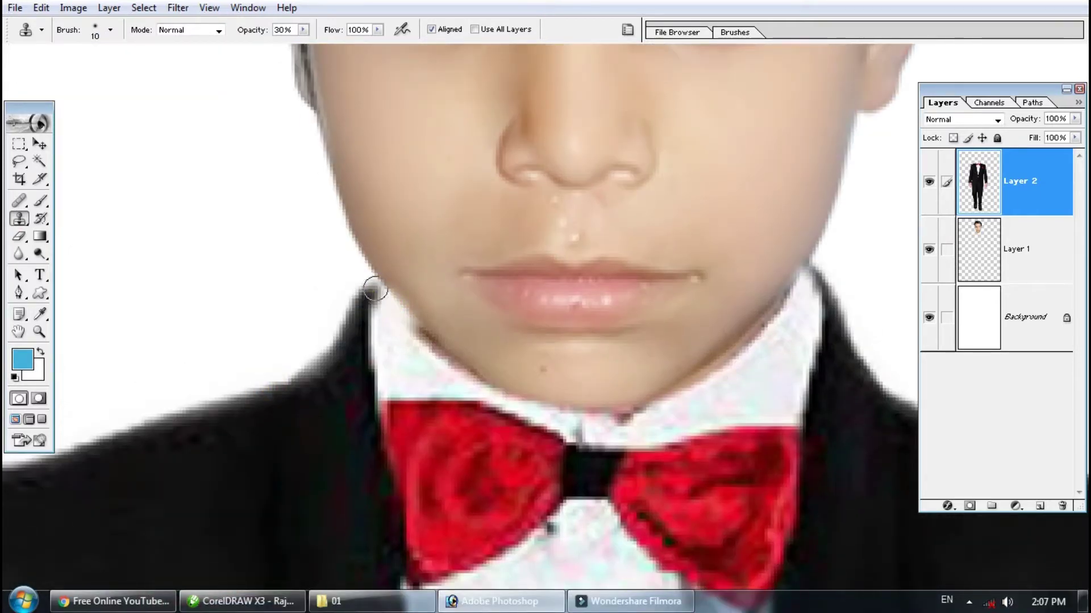
{"action": "left_click", "coordinate": [421, 365], "text": "alt"}
{"action": "left_click", "coordinate": [681, 309], "text": "alt"}
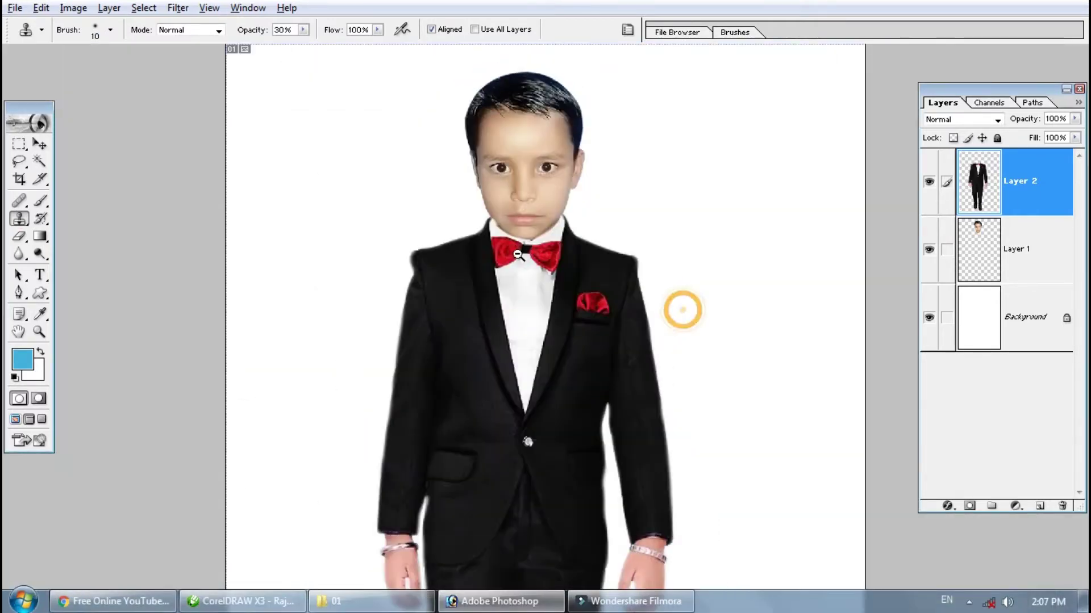
{"action": "key", "text": "v"}
{"action": "left_click", "coordinate": [521, 226]}
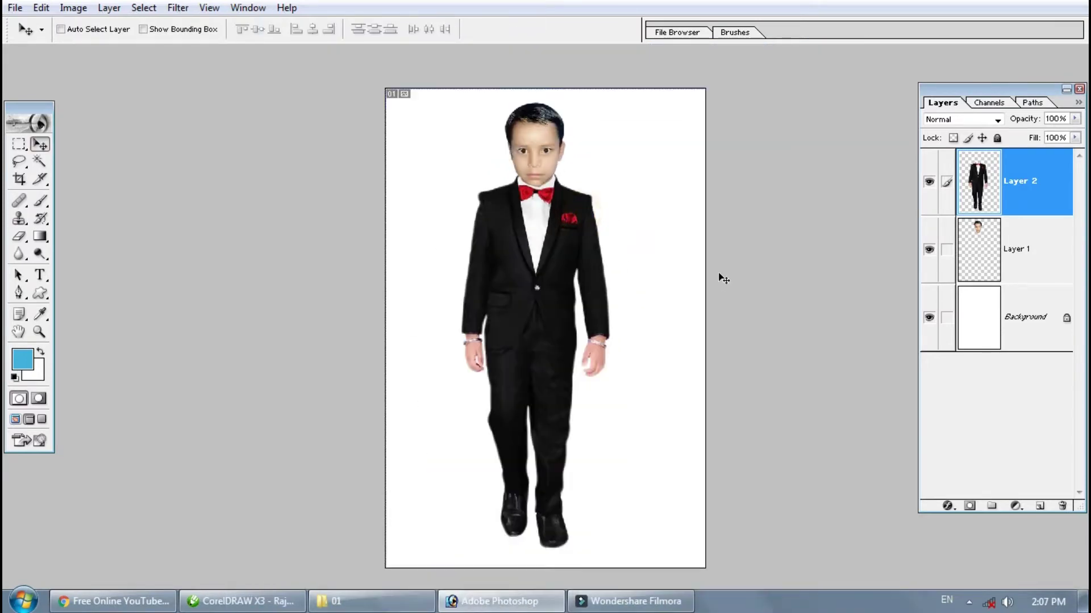
{"action": "key", "text": "alt+bracketleft"}
{"action": "key", "text": "alt+bracketright"}
Apply Color Balance of -20, 0, -17 to the suit layer.
{"action": "left_click", "coordinate": [580, 327], "text": "ctrl"}
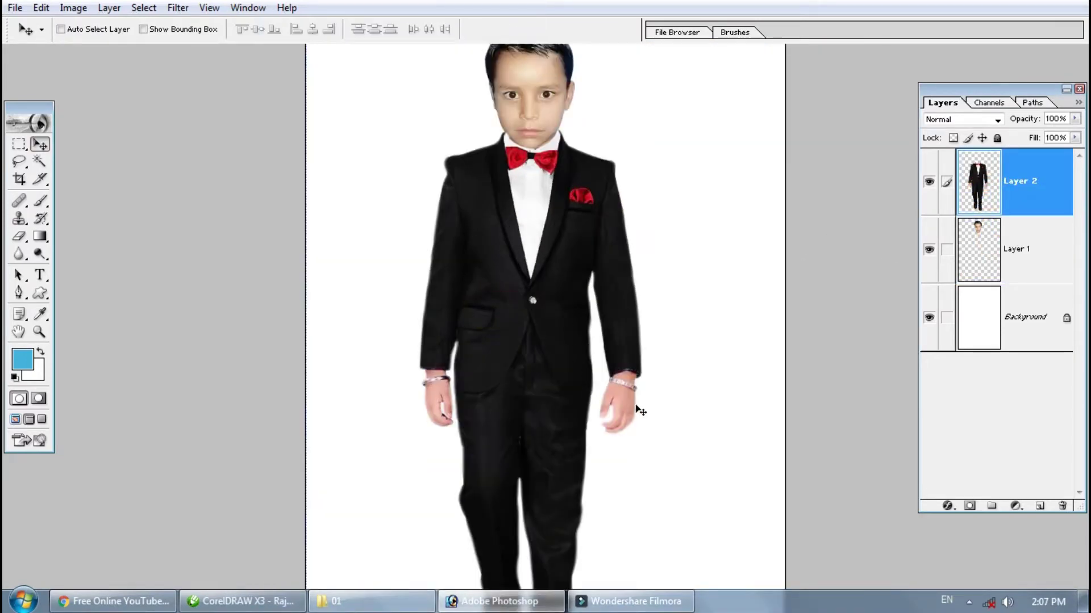
{"action": "key", "text": "i"}
{"action": "key", "text": "ctrl+b"}
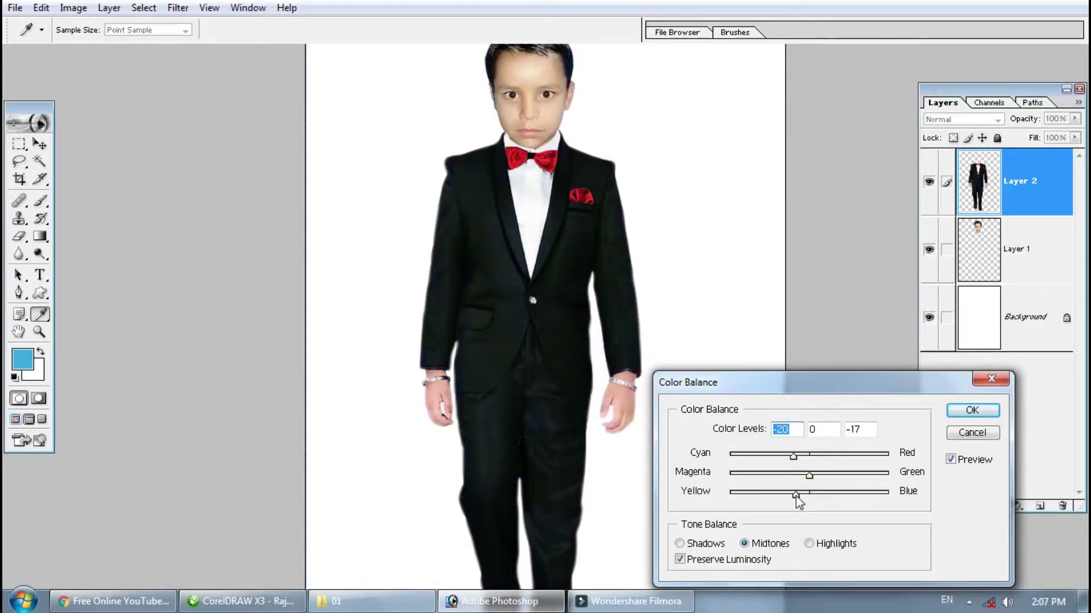
{"action": "left_click", "coordinate": [959, 413]}
Merge the face layer into Layer 2, shift the boy left and down, and close the suit photo.
{"action": "key", "text": "v"}
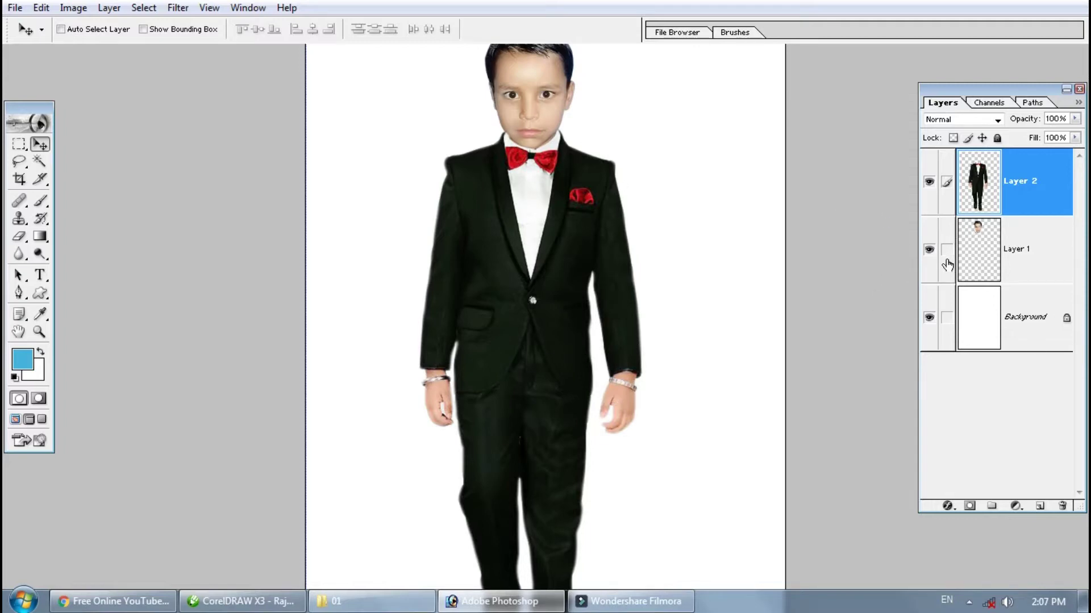
{"action": "key", "text": "ctrl+e"}
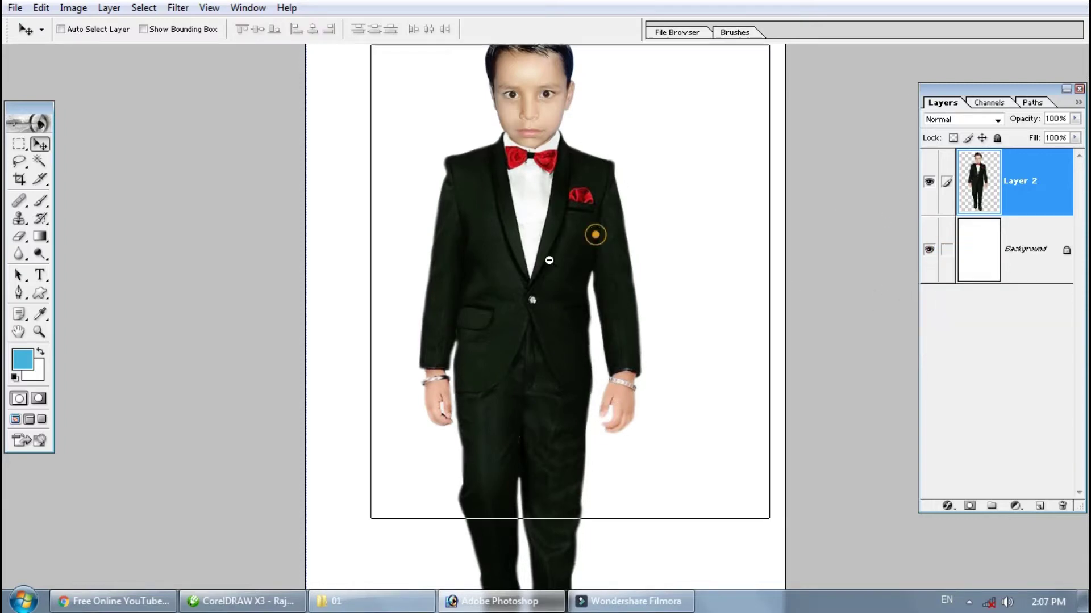
{"action": "key", "text": "ctrl+minus"}
{"action": "key", "text": "ctrl+minus"}
{"action": "left_click_drag", "start_coordinate": [550, 304], "coordinate": [487, 322]}
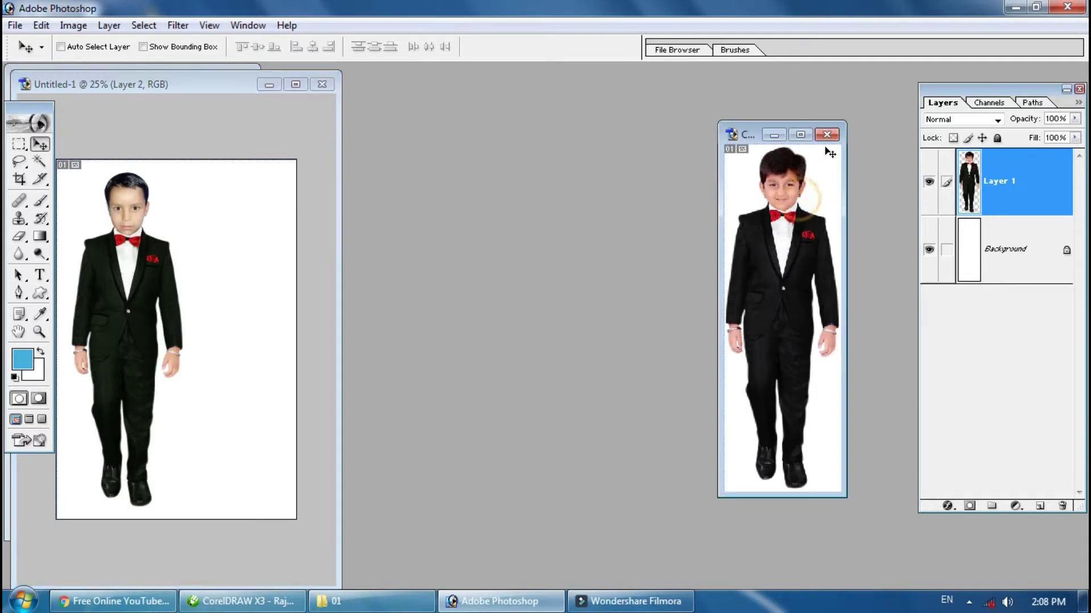
{"action": "left_click", "coordinate": [825, 136]}
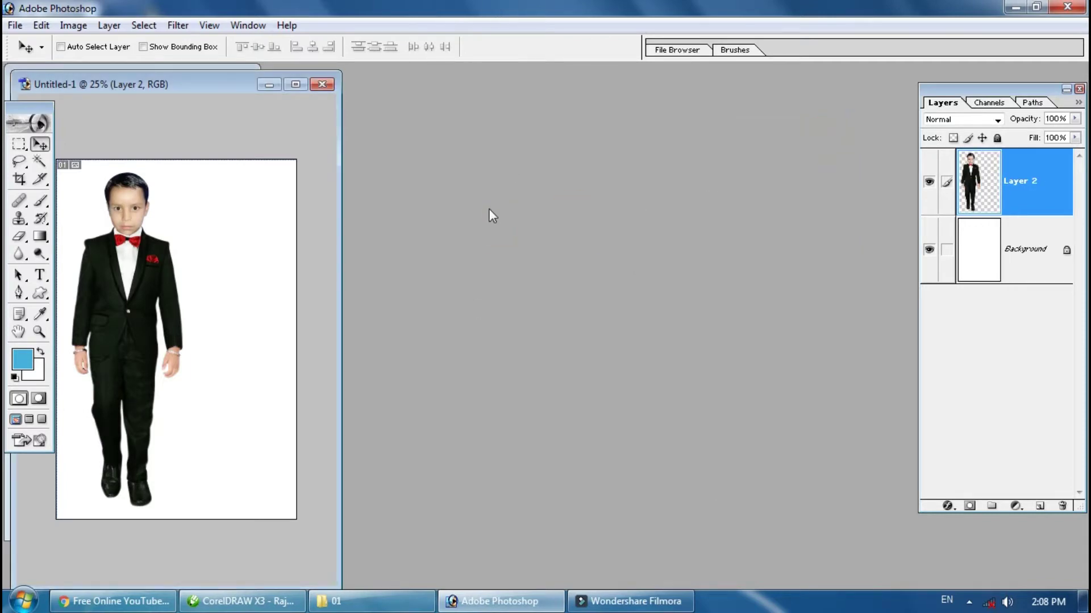
Open dk.JPG from the Mixing Picture folder on drive D.
{"action": "double_click", "coordinate": [432, 227]}
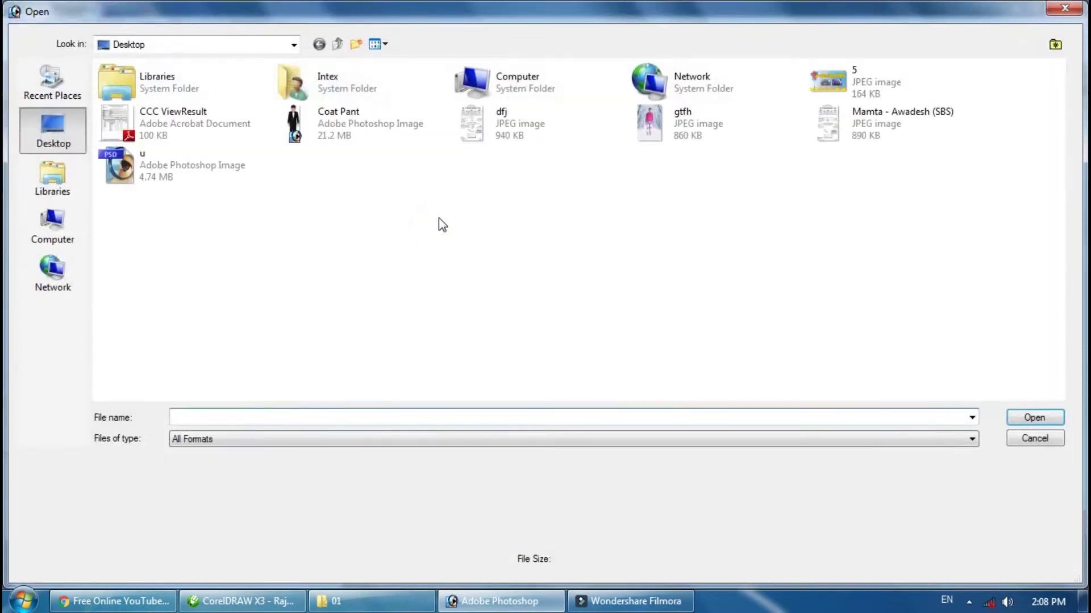
{"action": "double_click", "coordinate": [500, 91]}
{"action": "double_click", "coordinate": [418, 92]}
{"action": "double_click", "coordinate": [421, 131]}
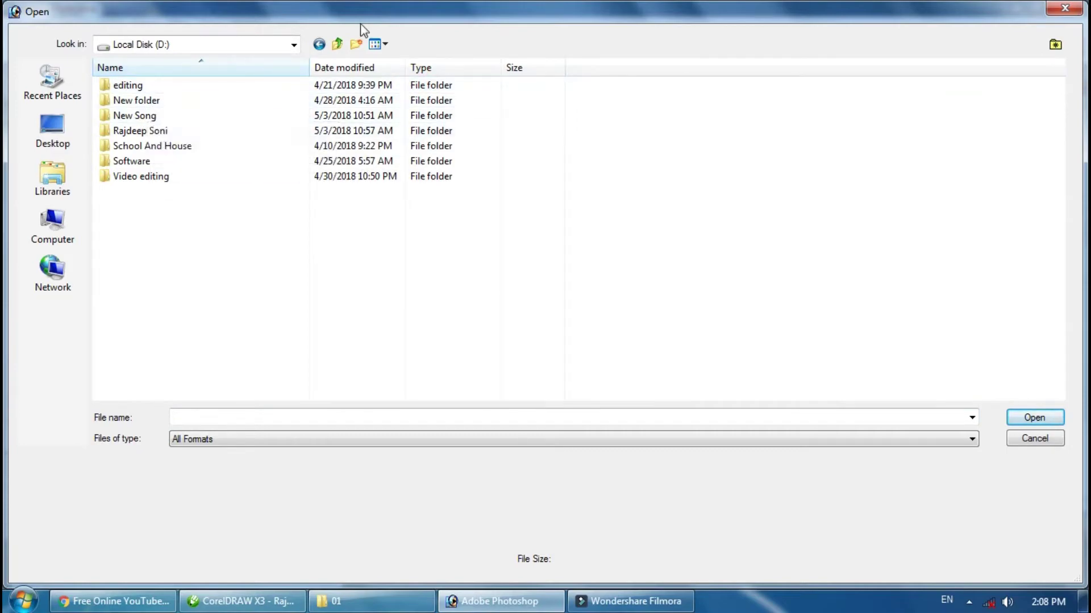
{"action": "double_click", "coordinate": [724, 114]}
{"action": "scroll", "coordinate": [563, 310], "scroll_direction": "down", "scroll_amount": 5}
{"action": "scroll", "coordinate": [562, 310], "scroll_direction": "down", "scroll_amount": 2}
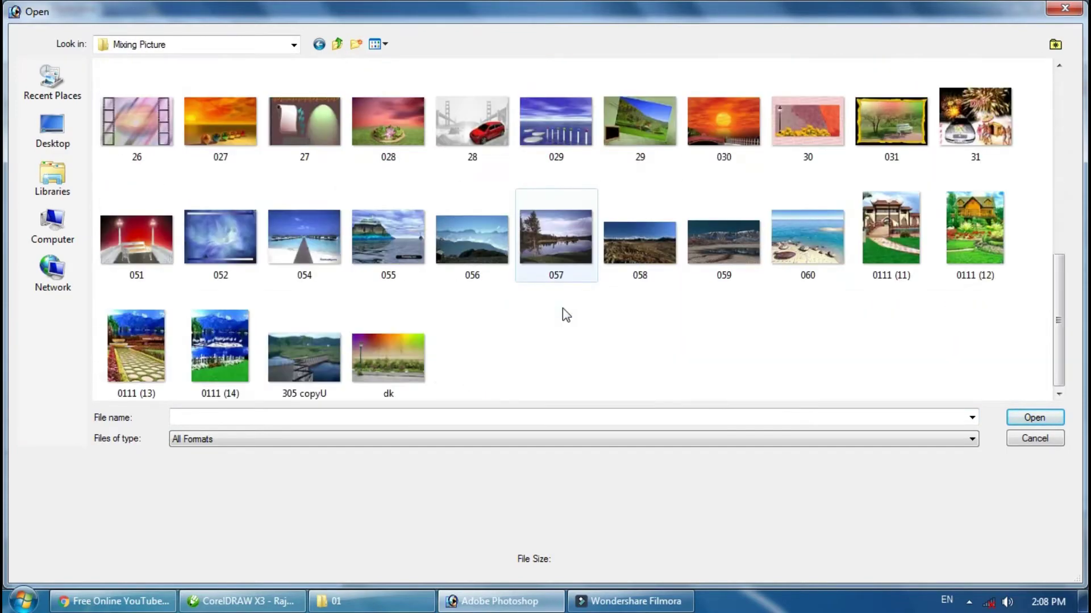
{"action": "double_click", "coordinate": [425, 351]}
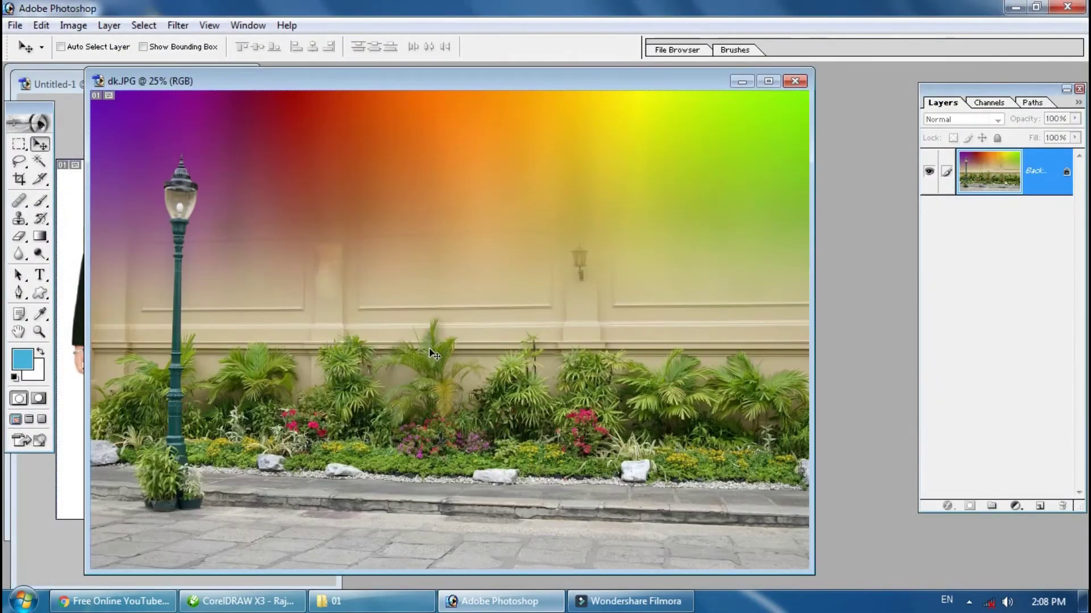
Copy the whole garden photo into Untitled-1, shift it up, and place Layer 3 behind the boy.
{"action": "key", "text": "ctrl+a"}
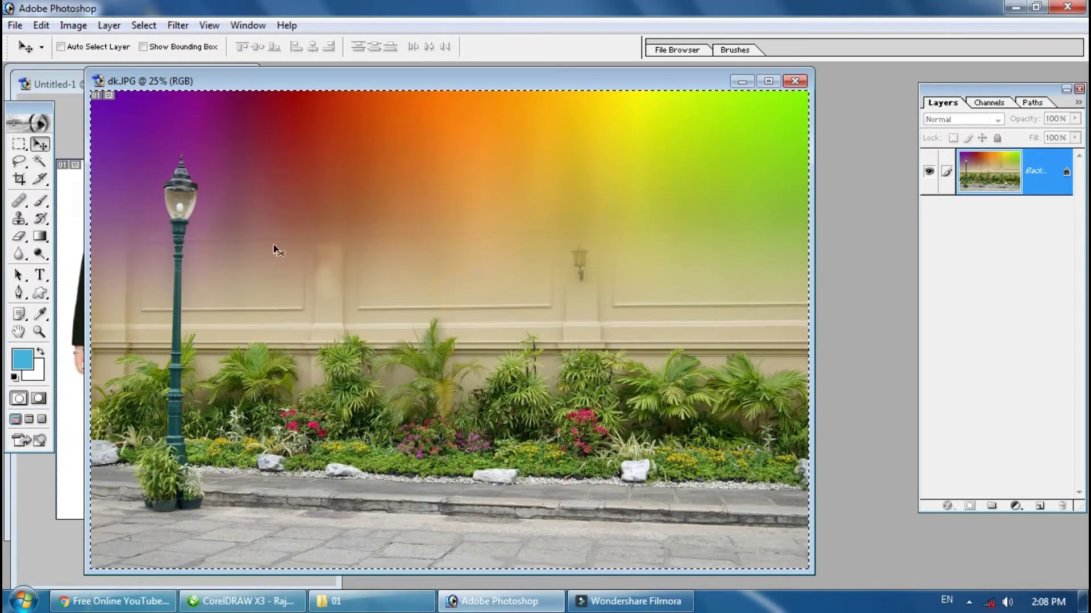
{"action": "left_click_drag", "start_coordinate": [335, 84], "coordinate": [742, 124]}
{"action": "left_click_drag", "start_coordinate": [660, 248], "coordinate": [217, 336]}
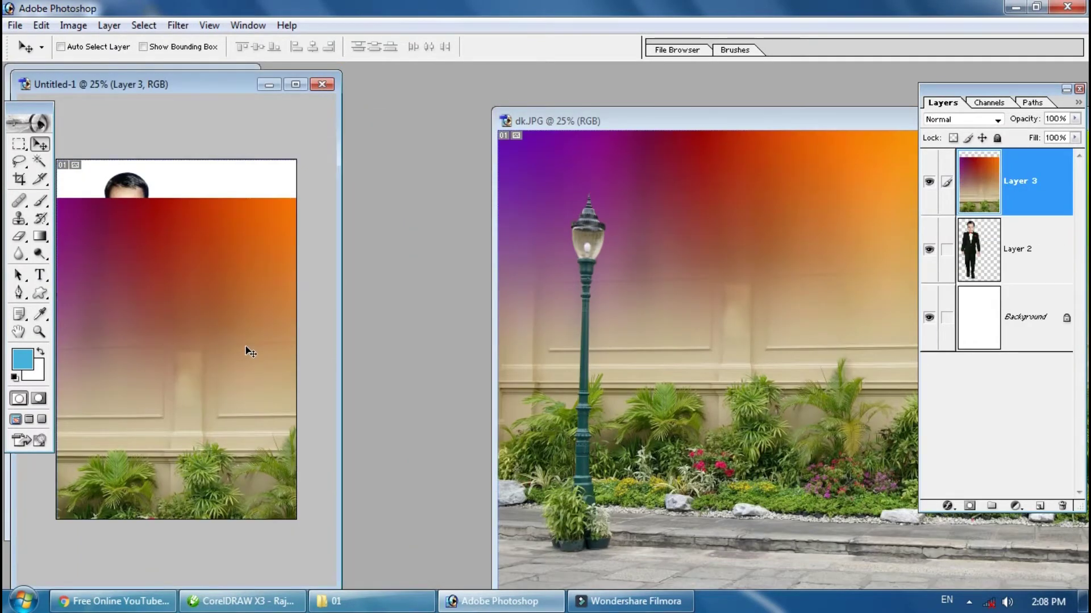
{"action": "left_click", "coordinate": [295, 84]}
{"action": "left_click_drag", "start_coordinate": [541, 426], "coordinate": [540, 278]}
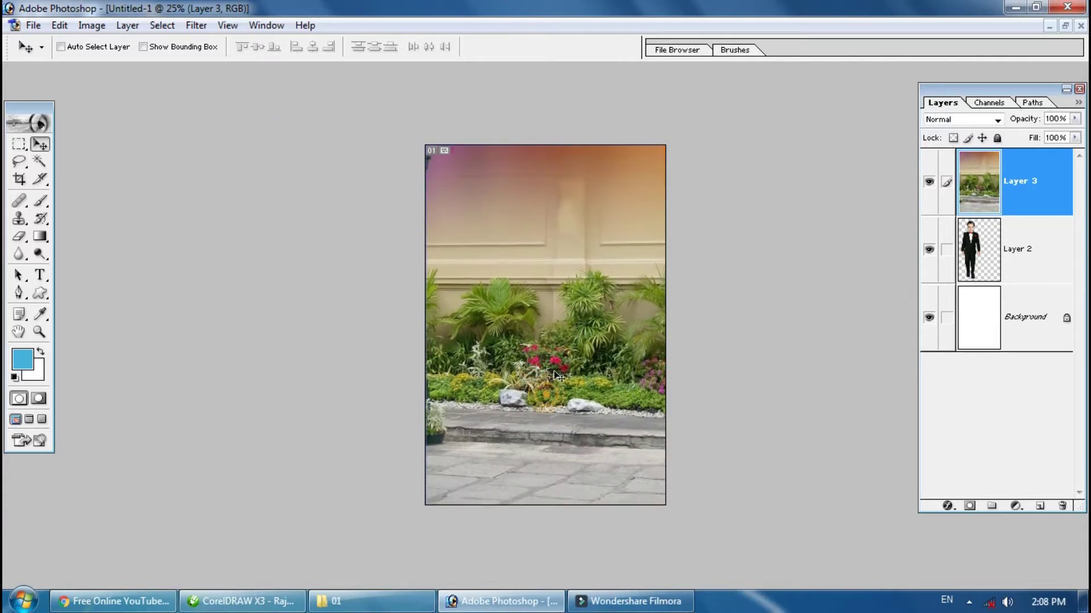
{"action": "left_click_drag", "start_coordinate": [991, 227], "coordinate": [991, 283]}
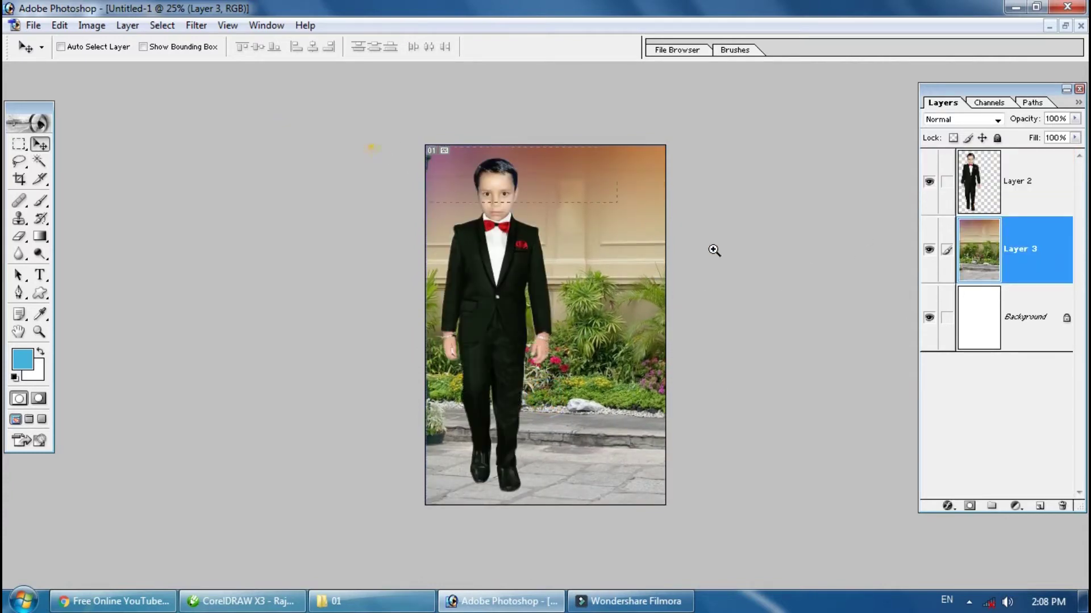
{"action": "key", "text": "ctrl+plus"}
{"action": "key", "text": "ctrl+plus"}
{"action": "key", "text": "ctrl+plus"}
{"action": "key", "text": "ctrl+minus"}
{"action": "key", "text": "ctrl+minus"}
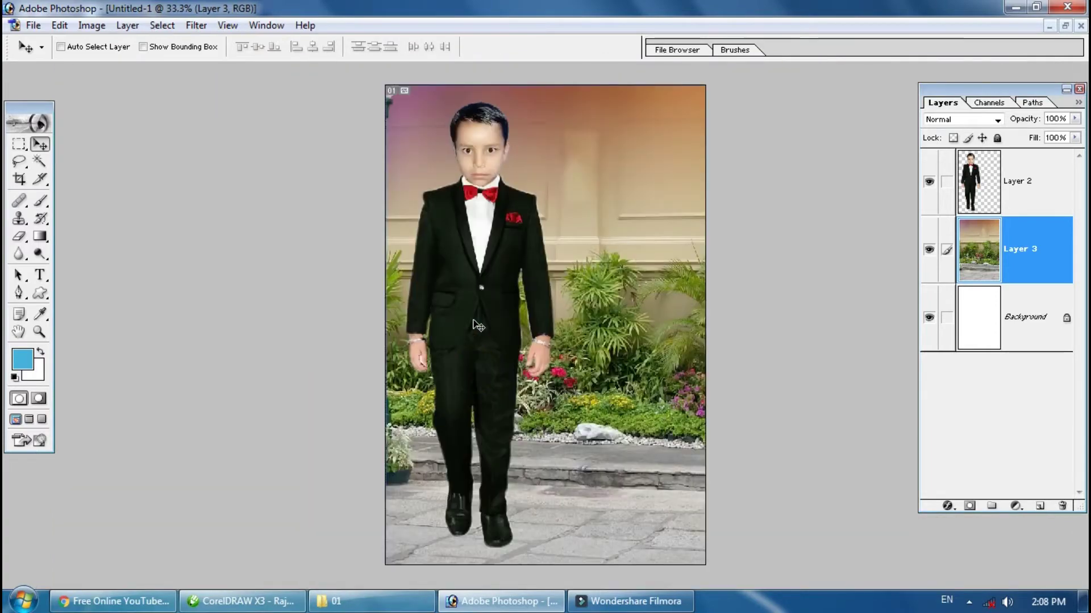
{"action": "left_click", "coordinate": [479, 327], "text": "ctrl"}
{"action": "left_click_drag", "start_coordinate": [392, 338], "coordinate": [526, 405]}
Copy the boy's head and upper body, feathered 50 px, onto a new layer.
{"action": "key", "text": "w"}
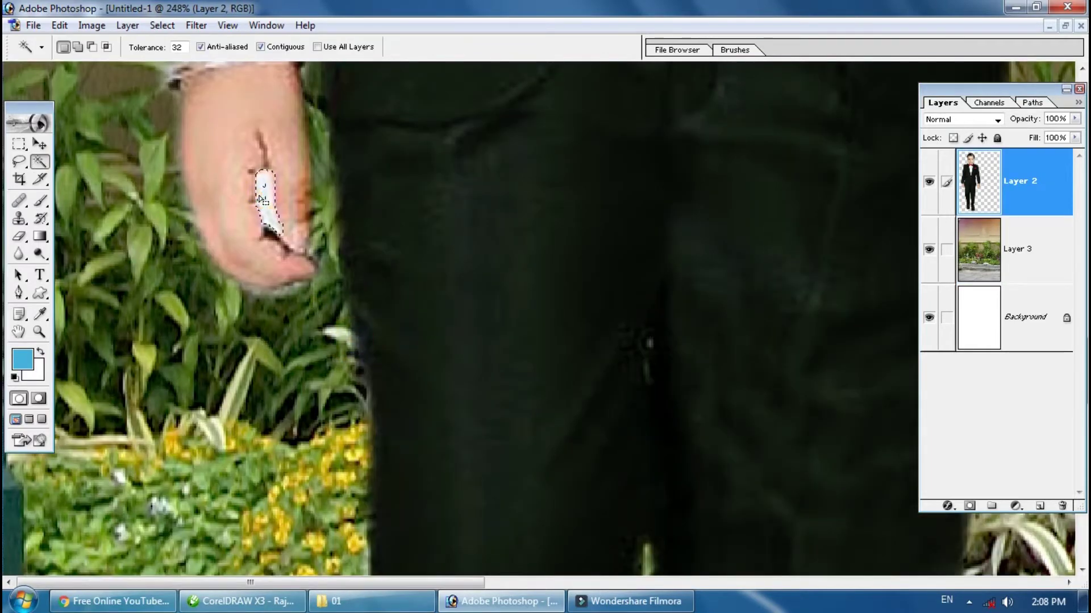
{"action": "key", "text": "ctrl+minus"}
{"action": "key", "text": "ctrl+minus"}
{"action": "key", "text": "ctrl+minus"}
{"action": "key", "text": "ctrl+minus"}
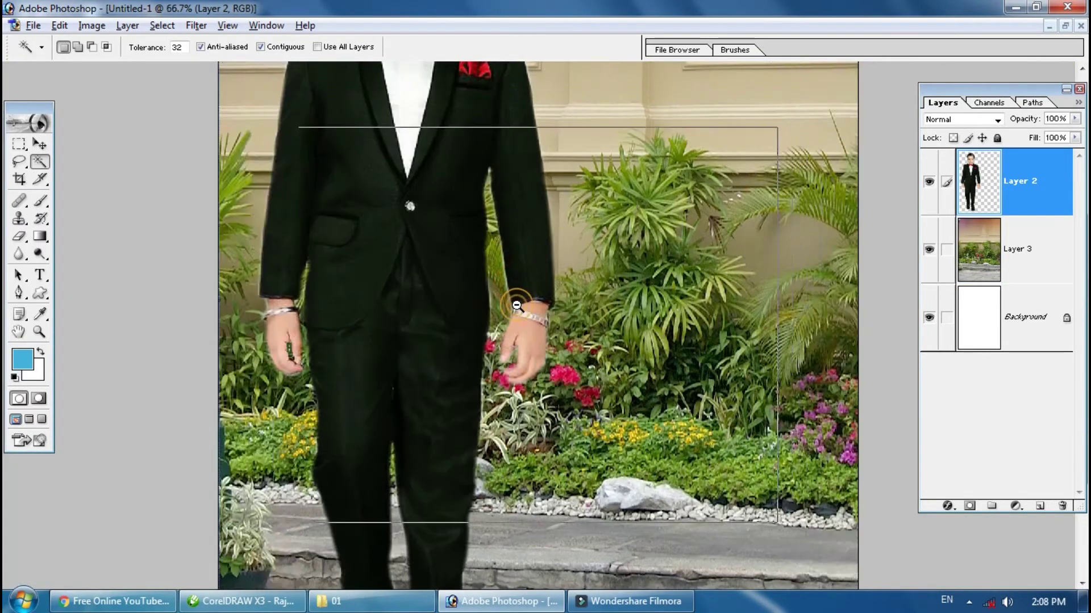
{"action": "key", "text": "ctrl+minus"}
{"action": "right_click", "coordinate": [457, 237], "text": "ctrl"}
{"action": "left_click", "coordinate": [479, 247]}
{"action": "key", "text": "m"}
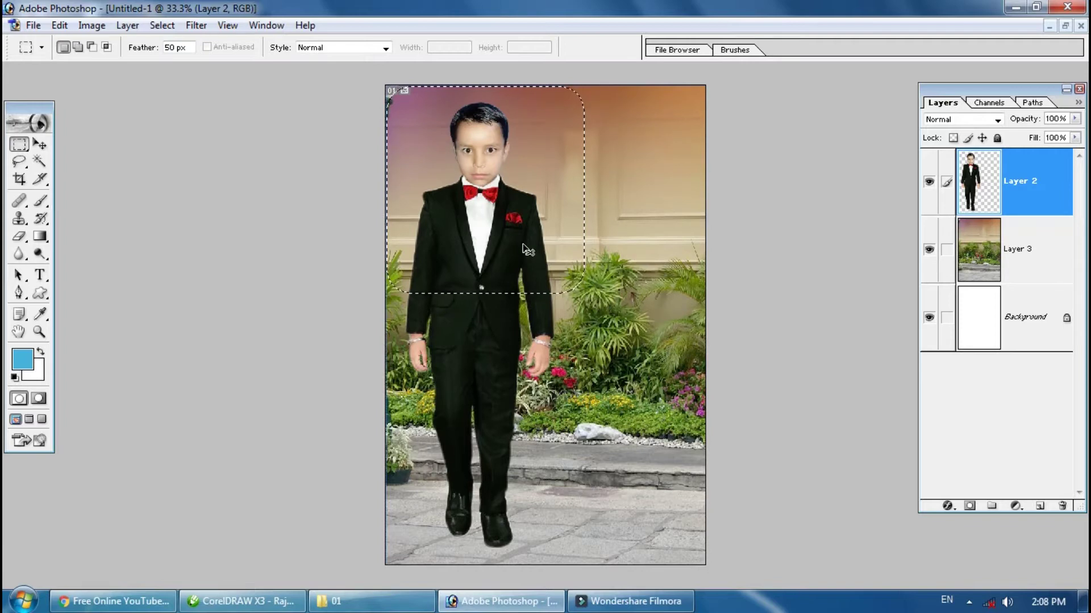
{"action": "key", "text": "ctrl+j"}
{"action": "left_click_drag", "start_coordinate": [481, 243], "coordinate": [504, 234]}
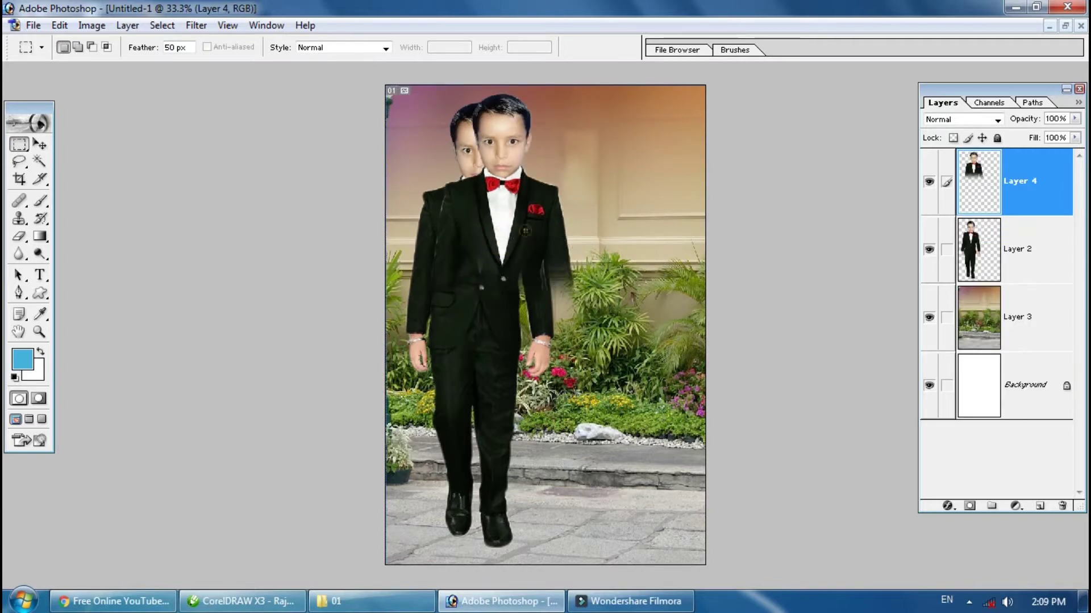
Enlarge the upper-body copy with Free Transform and position it to the boy's right.
{"action": "right_click", "coordinate": [526, 231]}
{"action": "key", "text": "Escape"}
{"action": "key", "text": "v"}
{"action": "right_click", "coordinate": [534, 249], "text": "ctrl"}
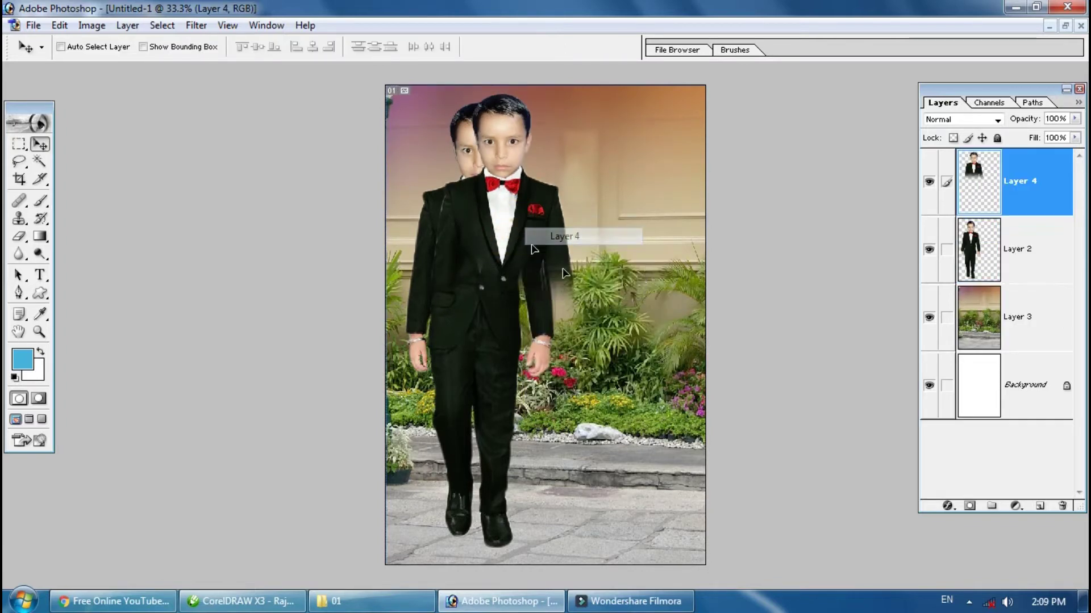
{"action": "left_click_drag", "start_coordinate": [564, 274], "coordinate": [696, 309]}
{"action": "key", "text": "ctrl+t"}
{"action": "left_click_drag", "start_coordinate": [732, 134], "coordinate": [741, 85]}
{"action": "key", "text": "Return"}
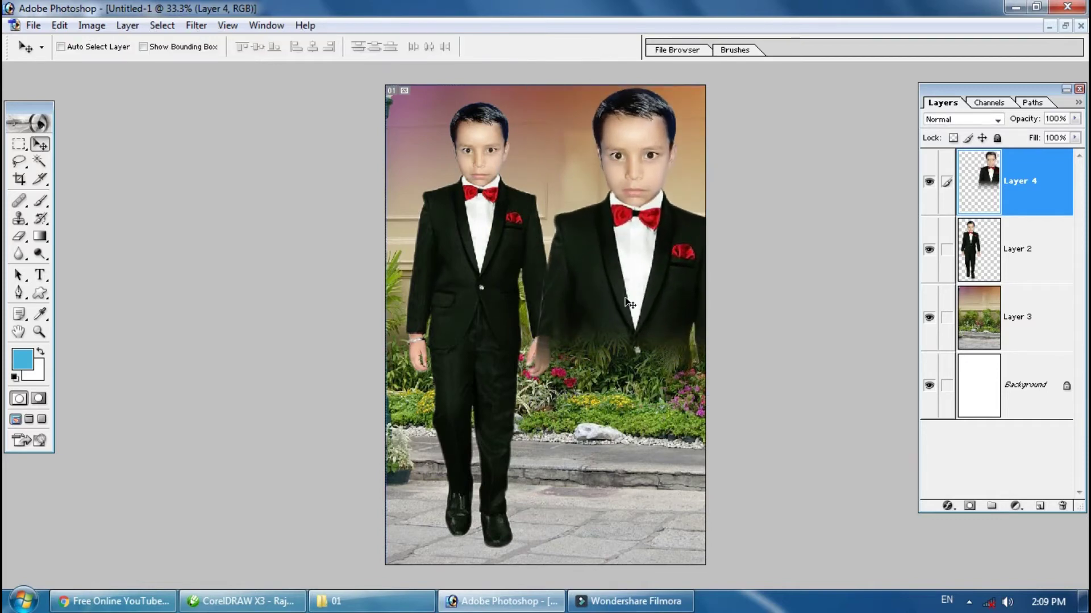
{"action": "left_click_drag", "start_coordinate": [629, 304], "coordinate": [611, 314]}
Nudge the full-length boy left and move Layer 2 above Layer 4.
{"action": "right_click", "coordinate": [489, 281]}
{"action": "left_click", "coordinate": [511, 287]}
{"action": "left_click_drag", "start_coordinate": [511, 287], "coordinate": [507, 287]}
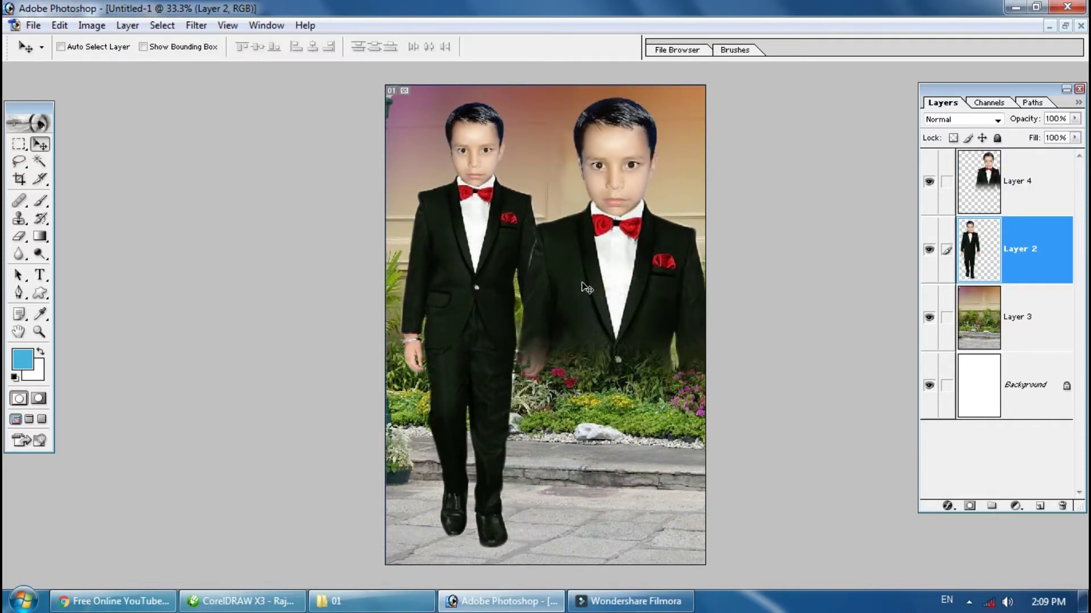
{"action": "left_click_drag", "start_coordinate": [1001, 257], "coordinate": [999, 156]}
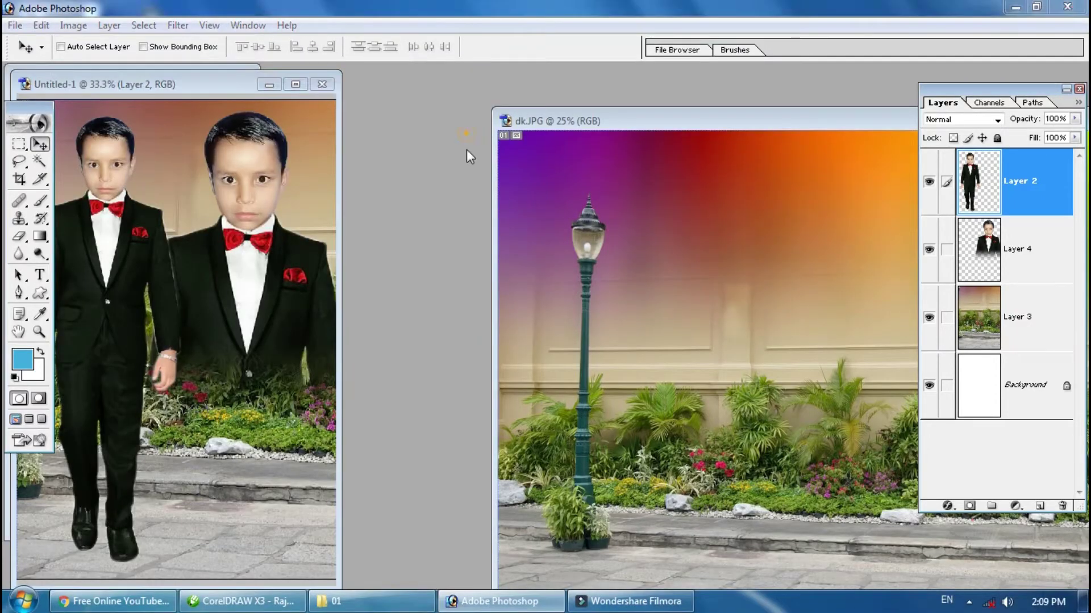
Open 005.psd from the Adobe_Photoshop folder.
{"action": "key", "text": "ctrl+o"}
{"action": "left_click", "coordinate": [366, 237]}
{"action": "key", "text": "BackSpace"}
{"action": "key", "text": "BackSpace"}
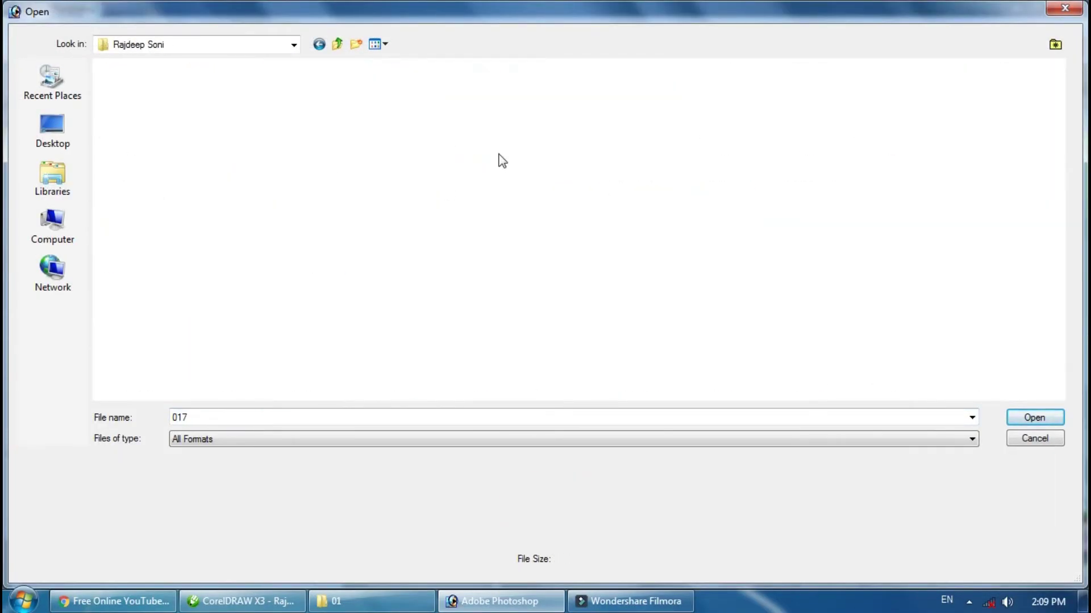
{"action": "double_click", "coordinate": [302, 108]}
{"action": "left_click", "coordinate": [717, 85]}
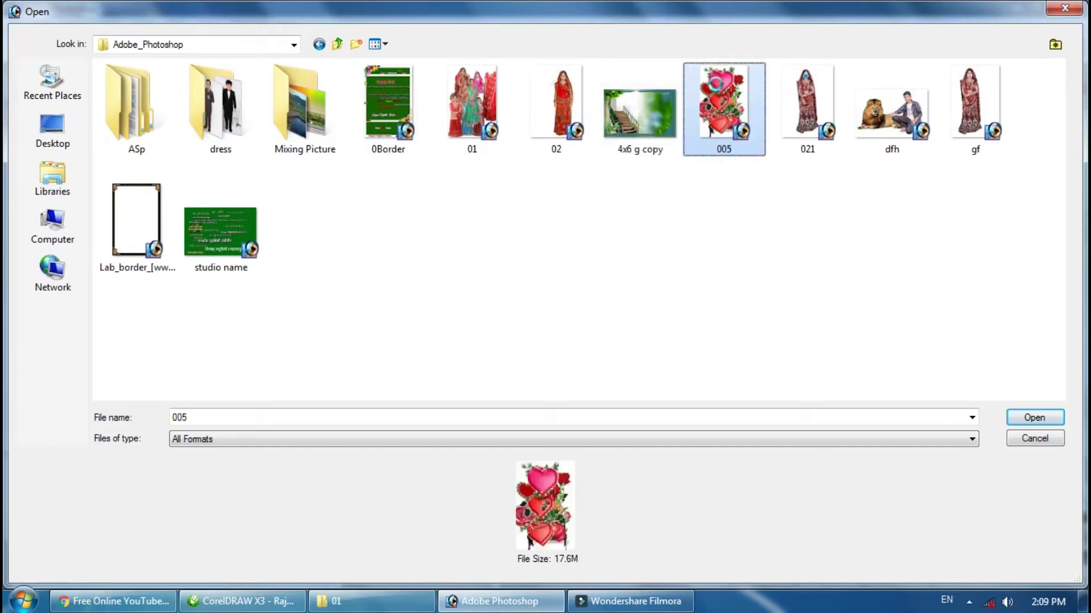
{"action": "left_click_drag", "start_coordinate": [318, 79], "coordinate": [699, 85]}
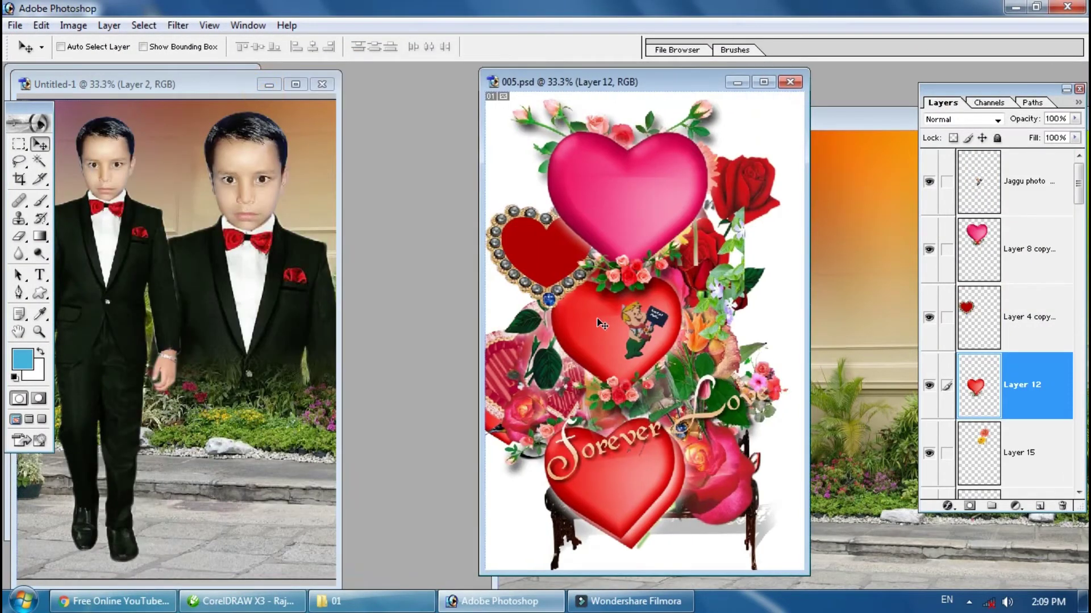
Bring the red heart into the composite, tilt it, and place it at the bottom right.
{"action": "left_click_drag", "start_coordinate": [601, 324], "coordinate": [409, 376]}
{"action": "key", "text": "f"}
{"action": "left_click_drag", "start_coordinate": [653, 346], "coordinate": [584, 438]}
{"action": "key", "text": "ctrl+t"}
{"action": "mouse_move", "coordinate": [687, 357]}
{"action": "left_mouse_down"}
{"action": "mouse_move", "coordinate": [702, 379]}
{"action": "mouse_move", "coordinate": [725, 373]}
{"action": "left_mouse_up"}
{"action": "key", "text": "Return"}
{"action": "left_click_drag", "start_coordinate": [595, 438], "coordinate": [585, 454]}
Magic-wand select the whole heart shape and feather the selection.
{"action": "key", "text": "w"}
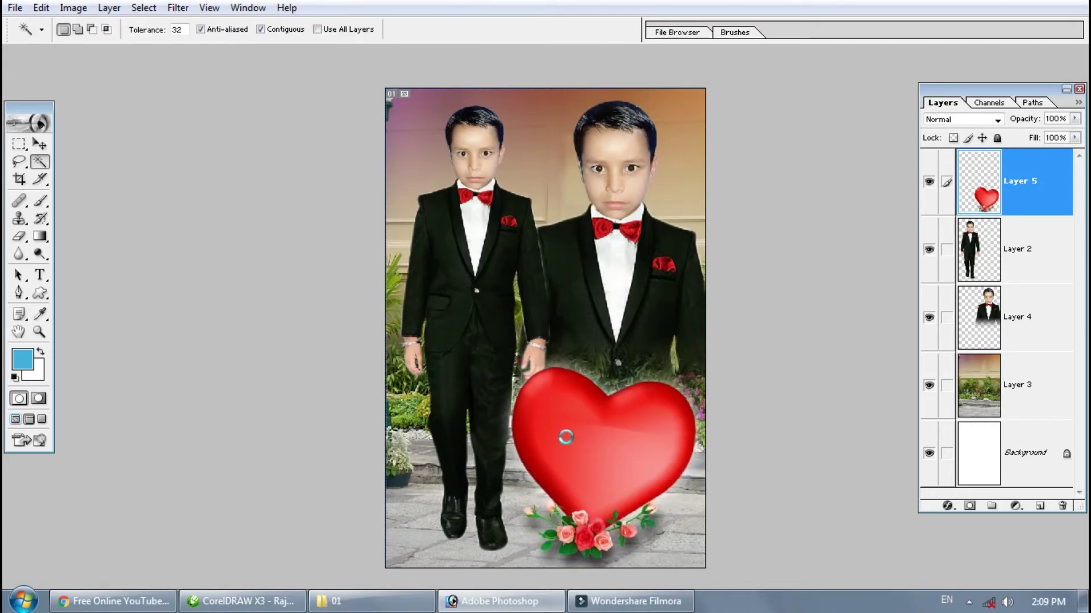
{"action": "left_click", "coordinate": [547, 454]}
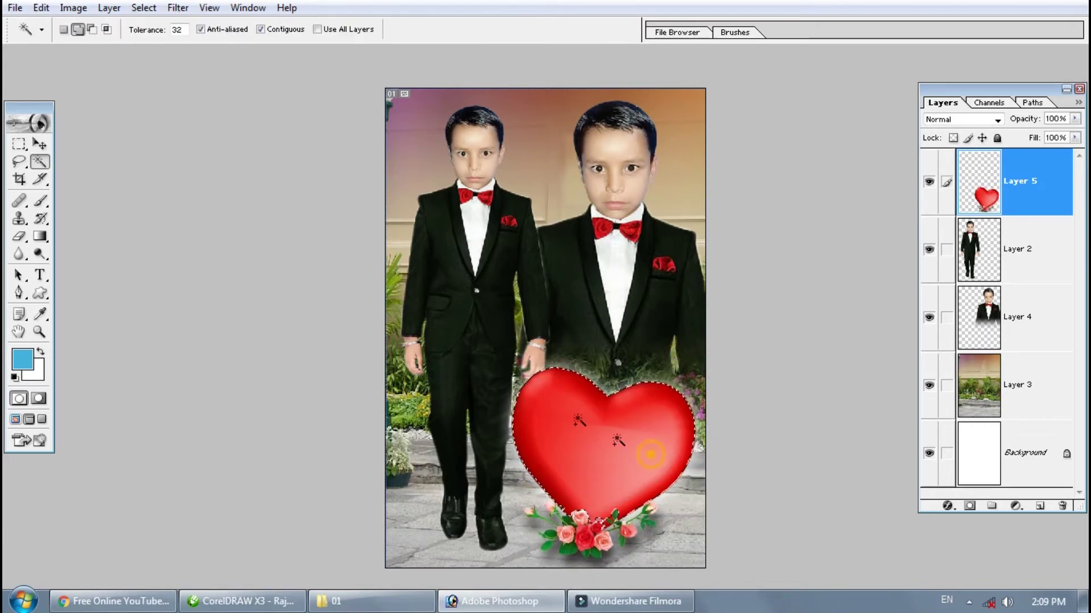
{"action": "left_click", "coordinate": [573, 400], "text": "shift"}
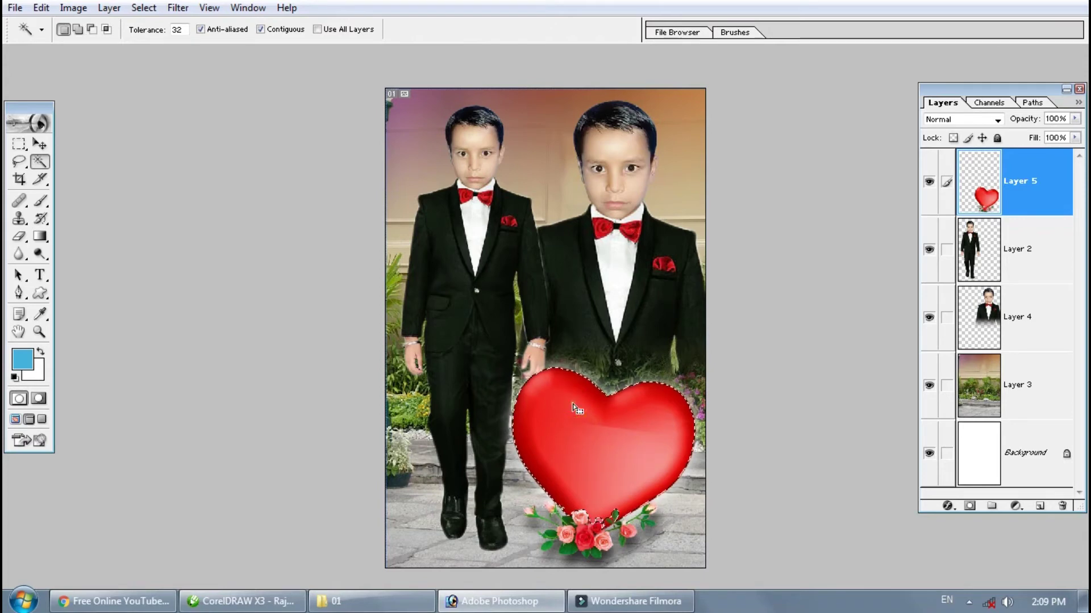
{"action": "key", "text": "ctrl+alt+d"}
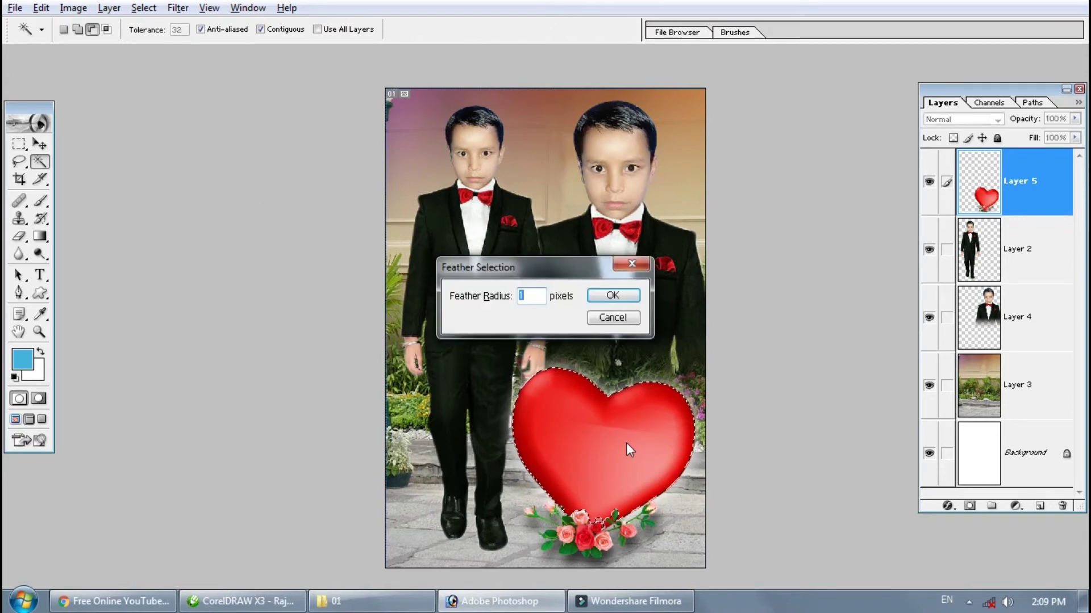
{"action": "key", "text": "Return"}
Paste the boy into the heart, then shrink, tilt, and move him into place.
{"action": "key", "text": "ctrl+shift+v"}
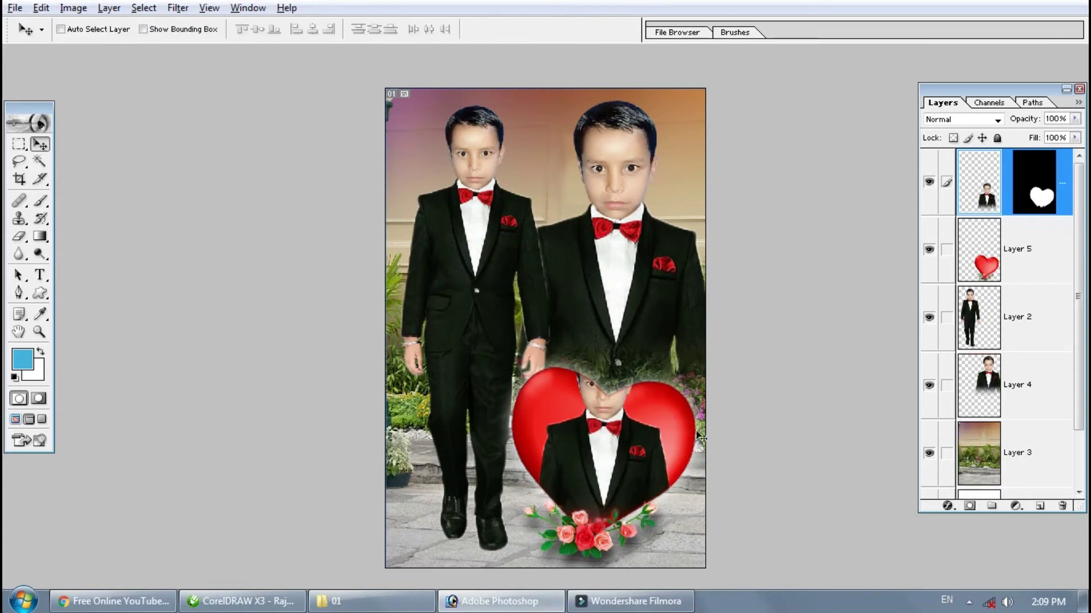
{"action": "key", "text": "ctrl+t"}
{"action": "left_click_drag", "start_coordinate": [684, 336], "coordinate": [701, 352]}
{"action": "left_click_drag", "start_coordinate": [604, 426], "coordinate": [589, 476]}
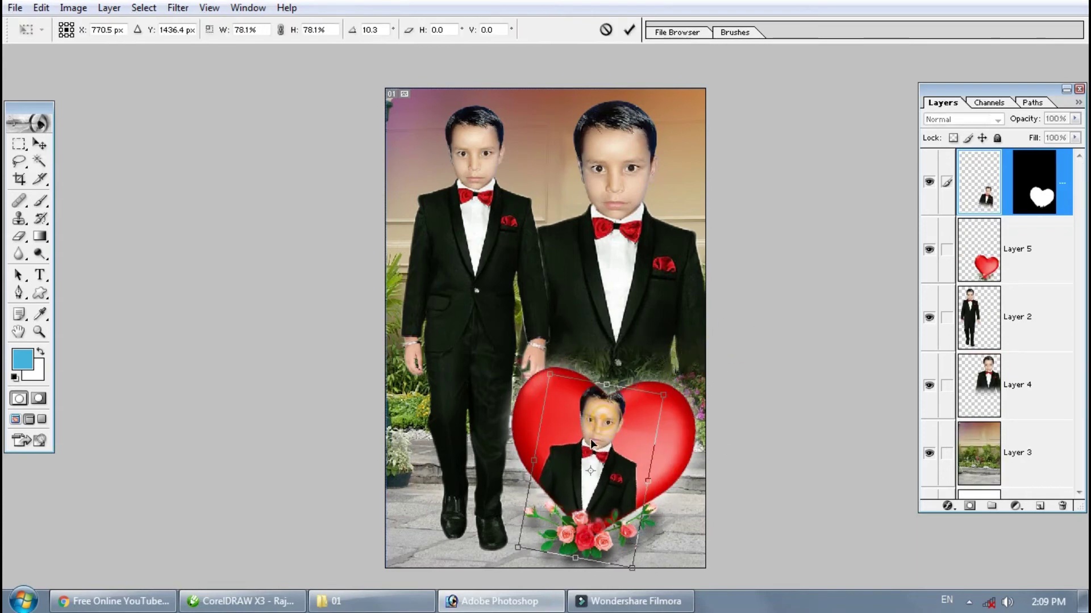
{"action": "key", "text": "Return"}
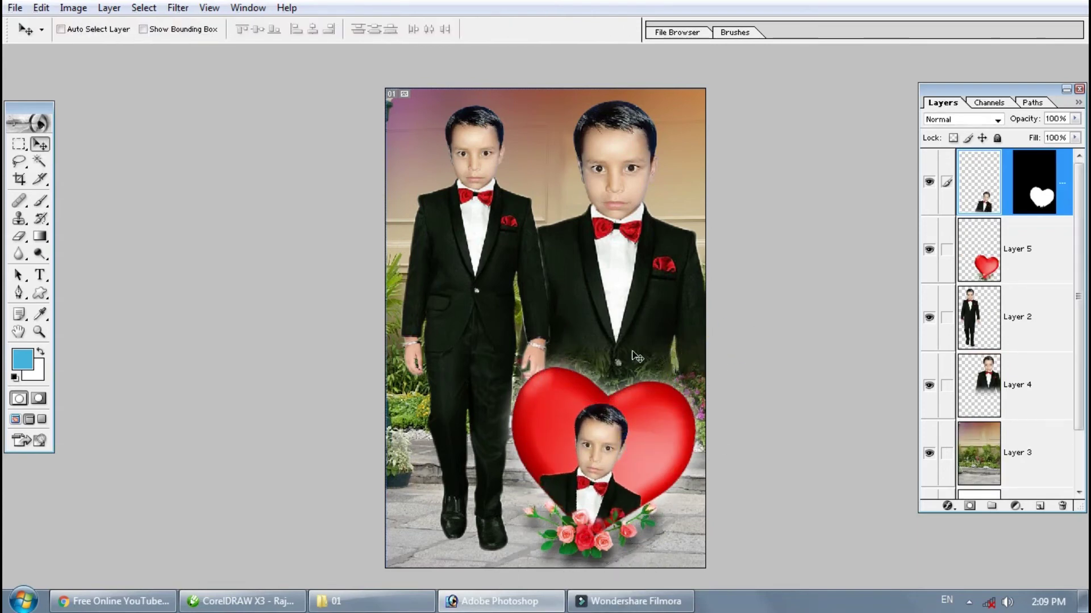
{"action": "left_click", "coordinate": [487, 296], "text": "ctrl"}
Nudge the full-length boy left and save a JPEG copy, Untitled-1 copy, in folder 01.
{"action": "left_click_drag", "start_coordinate": [487, 296], "coordinate": [481, 297]}
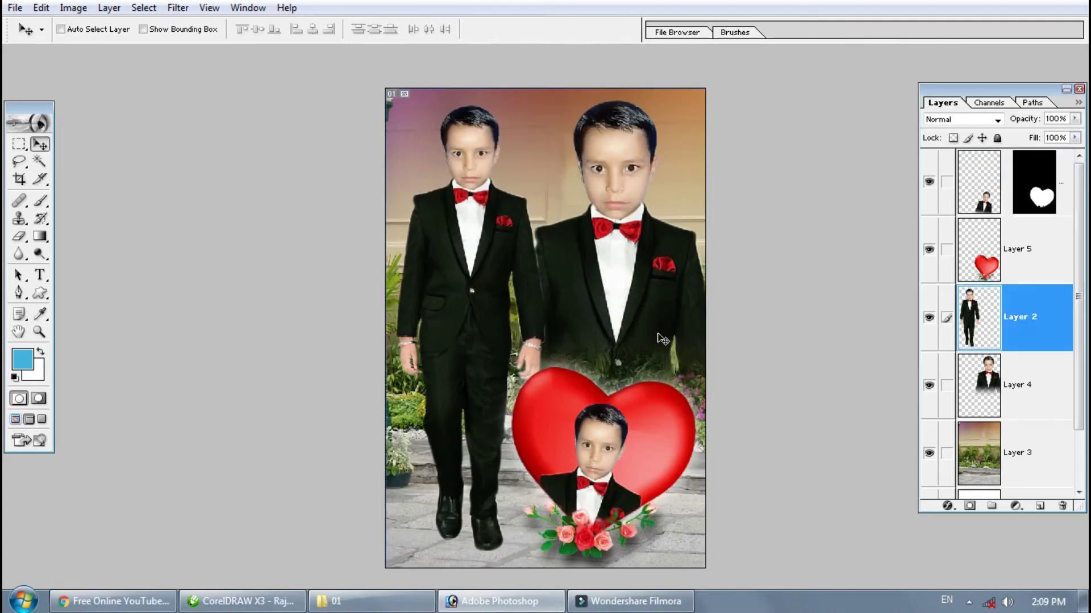
{"action": "key", "text": "ctrl+alt+s"}
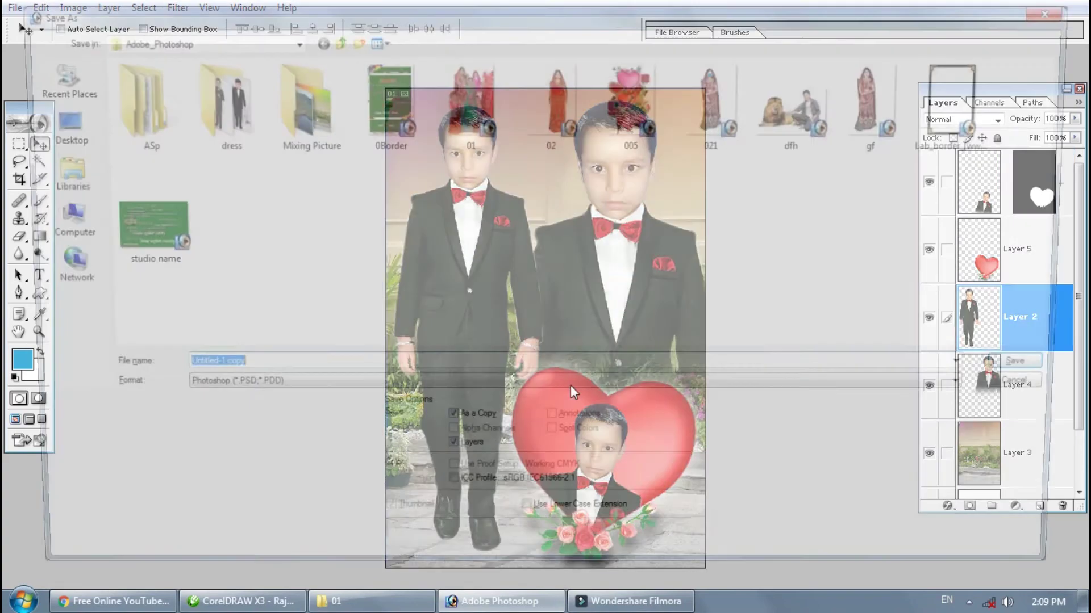
{"action": "double_click", "coordinate": [384, 221]}
{"action": "double_click", "coordinate": [117, 97]}
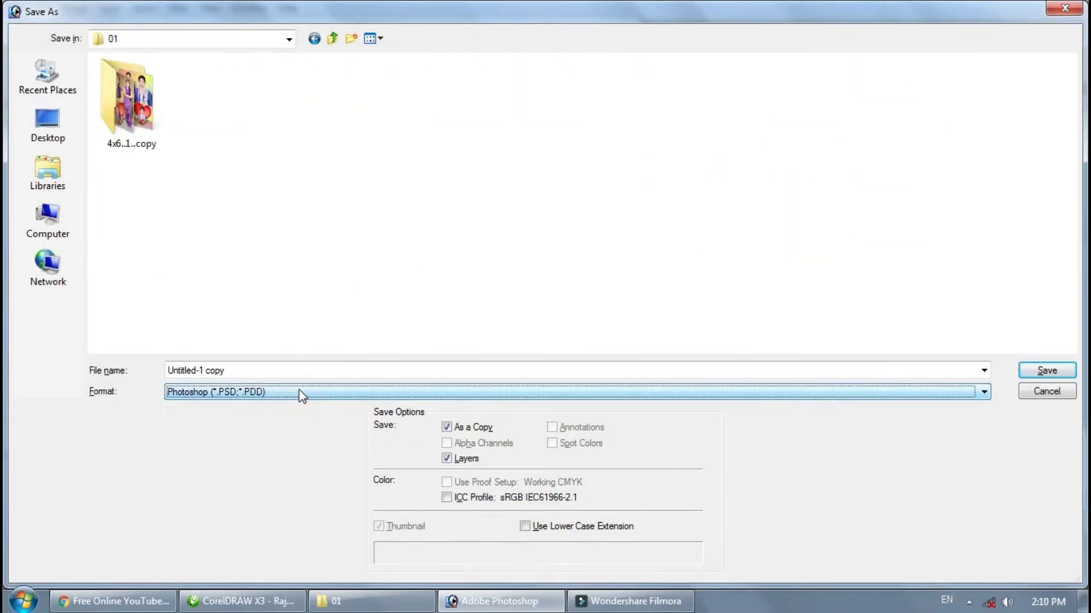
{"action": "left_click", "coordinate": [298, 392]}
{"action": "key", "text": "Return"}
{"action": "key", "text": "Return"}
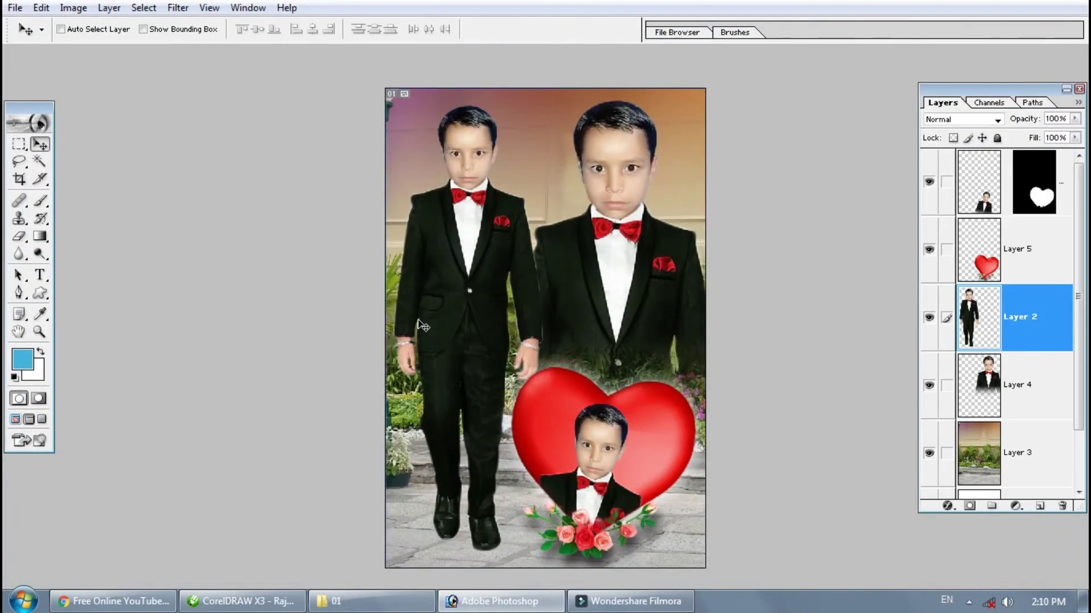